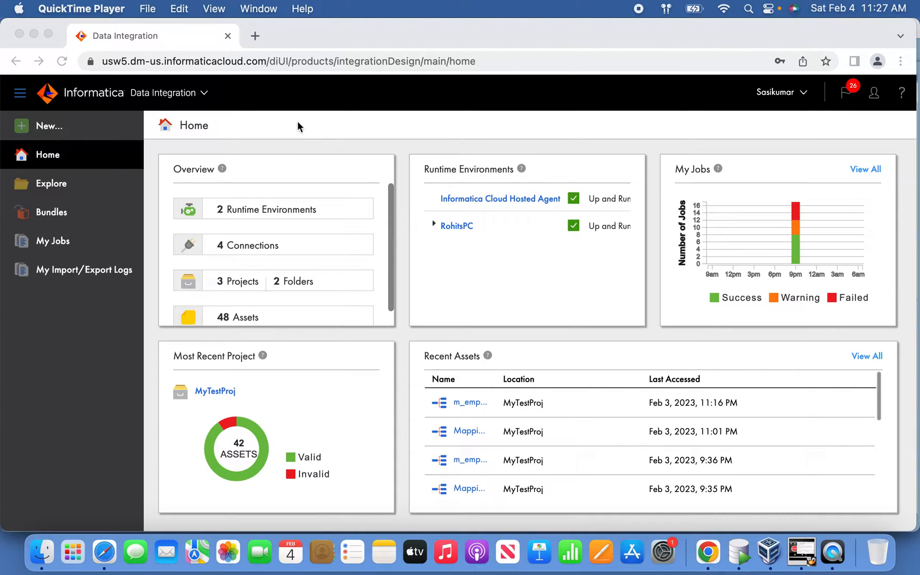
Step: Create a new asset of the Mappings type
left_click(53, 133)
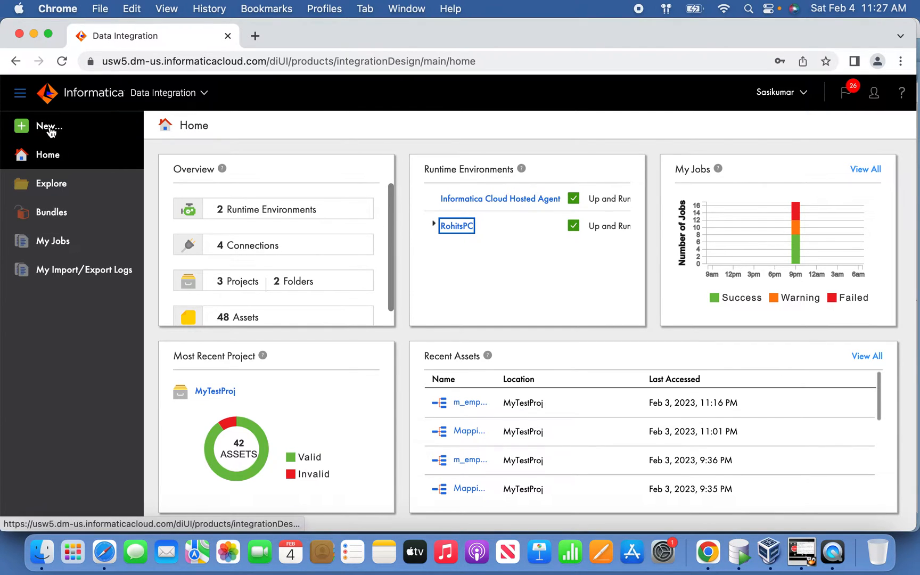
left_click(49, 131)
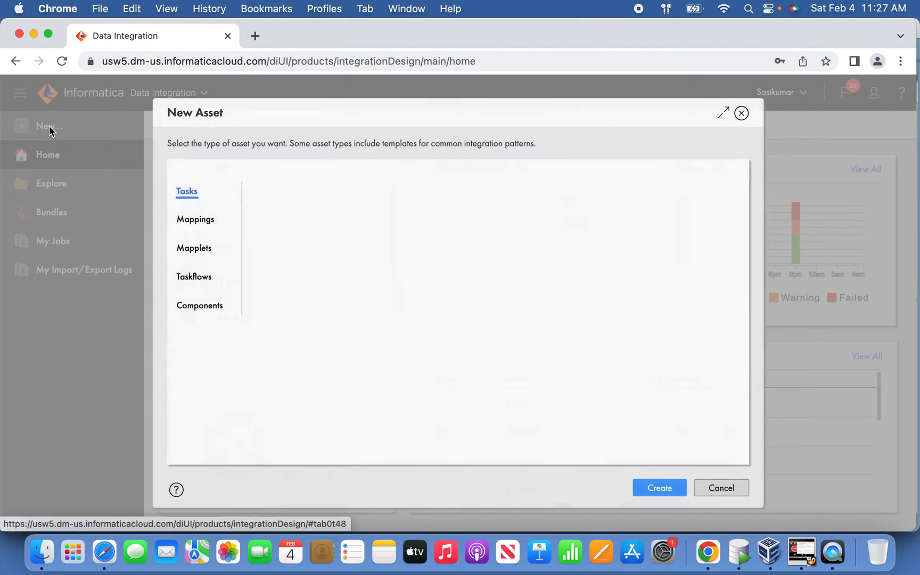
left_click(202, 220)
left_click(659, 488)
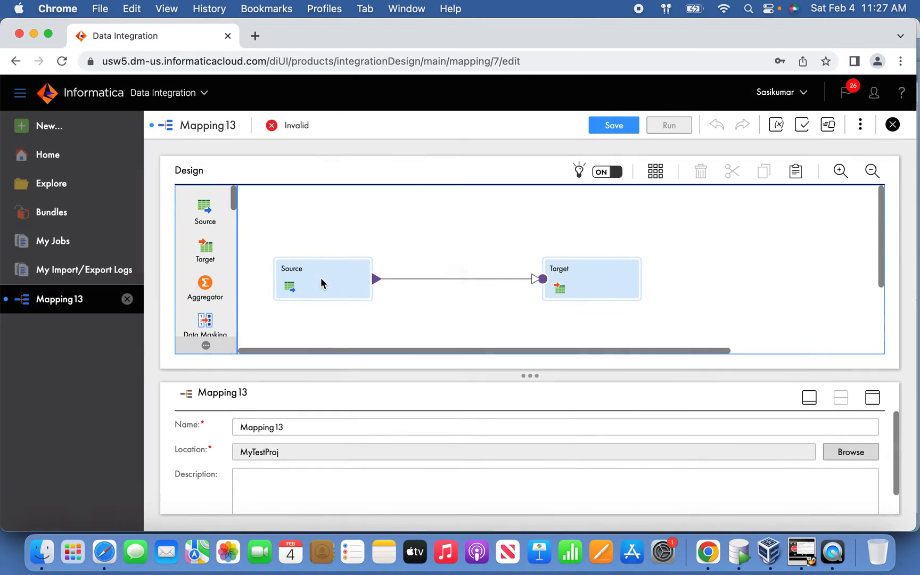
Step: Name the new mapping m_emp_scd2_date and save it
left_click(338, 430)
left_click_drag(338, 429, 175, 400)
type("m_emp_scd2")
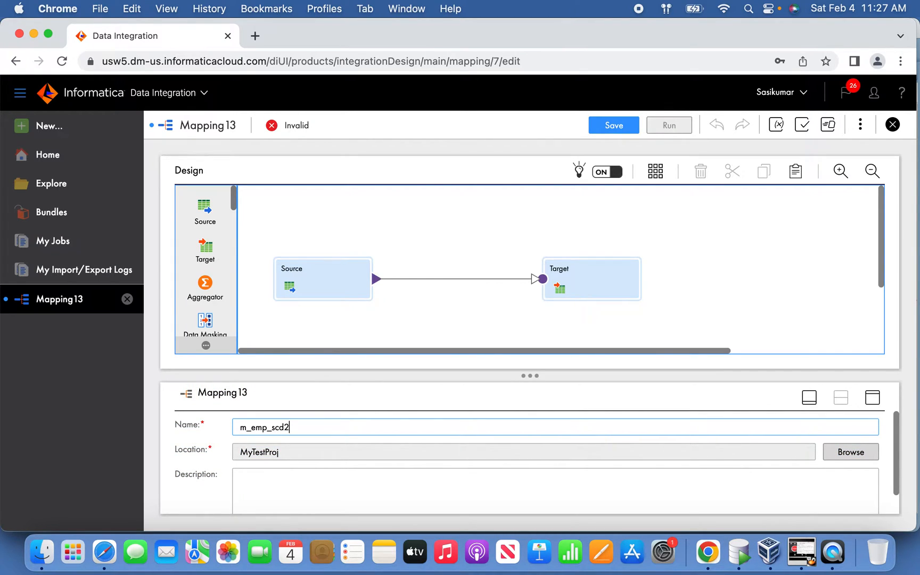
type("_date")
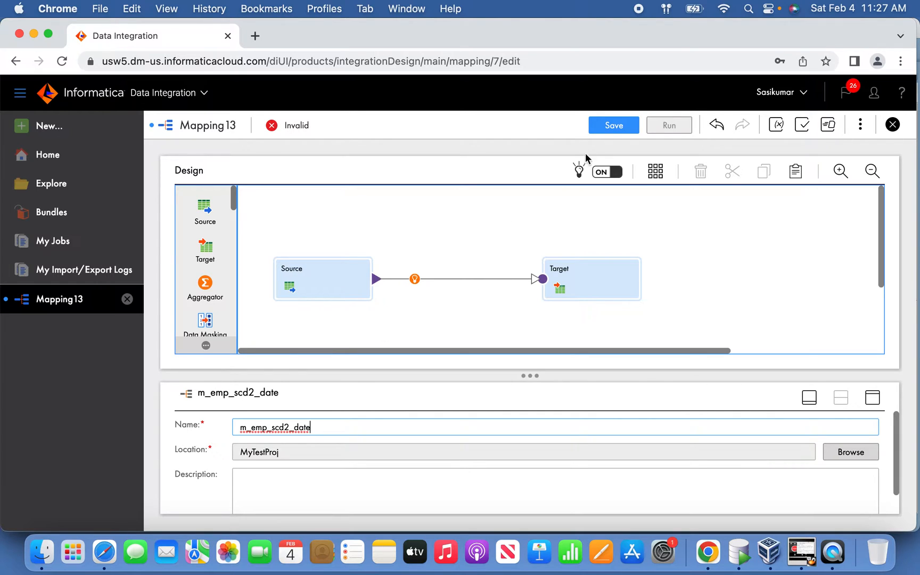
left_click(610, 127)
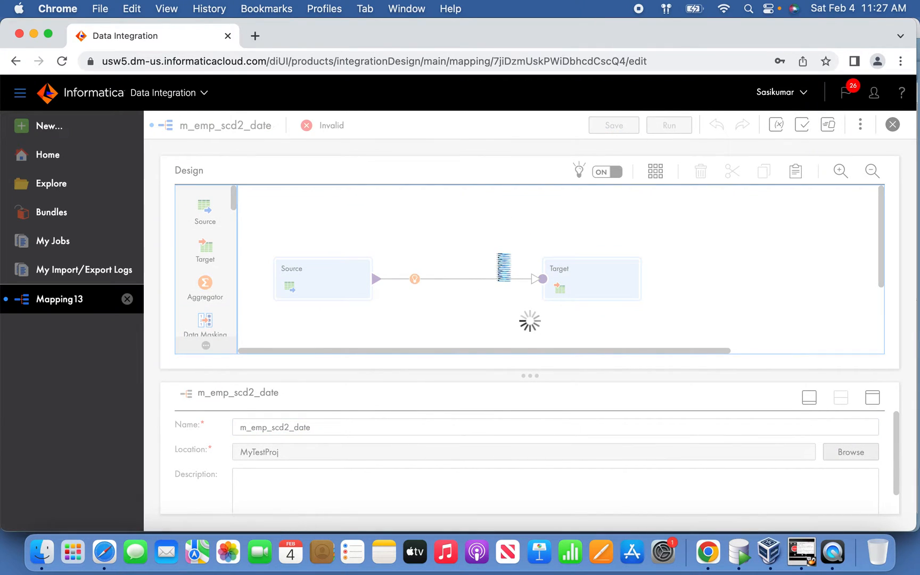
Step: Configure the Source transformation to use the OracleScott (Oracle) connection with the EMP table as its single object
left_click(334, 294)
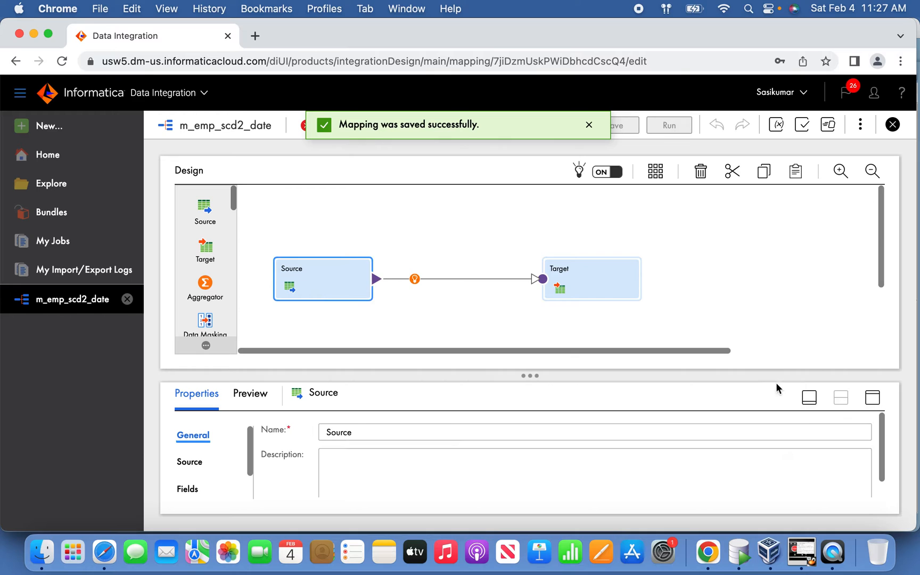
left_click(873, 397)
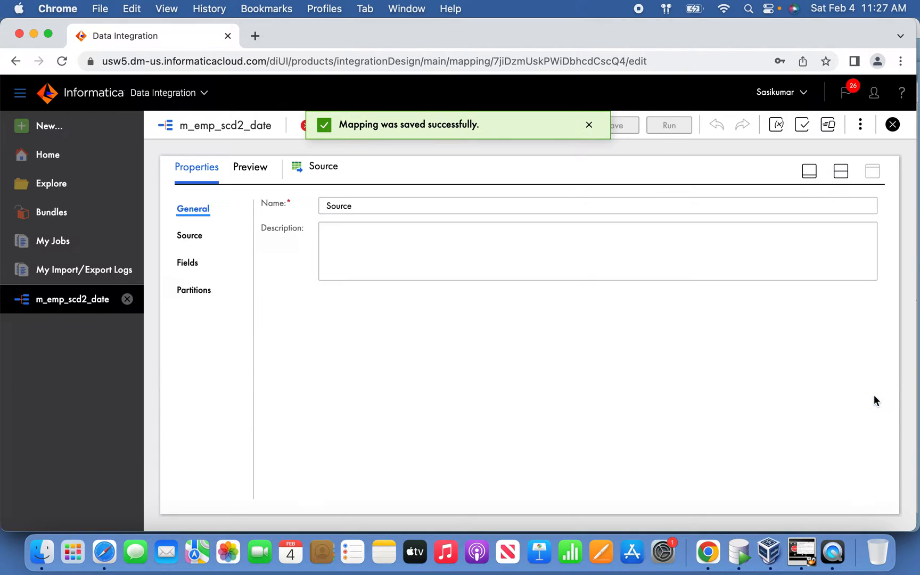
left_click(195, 242)
left_click(425, 242)
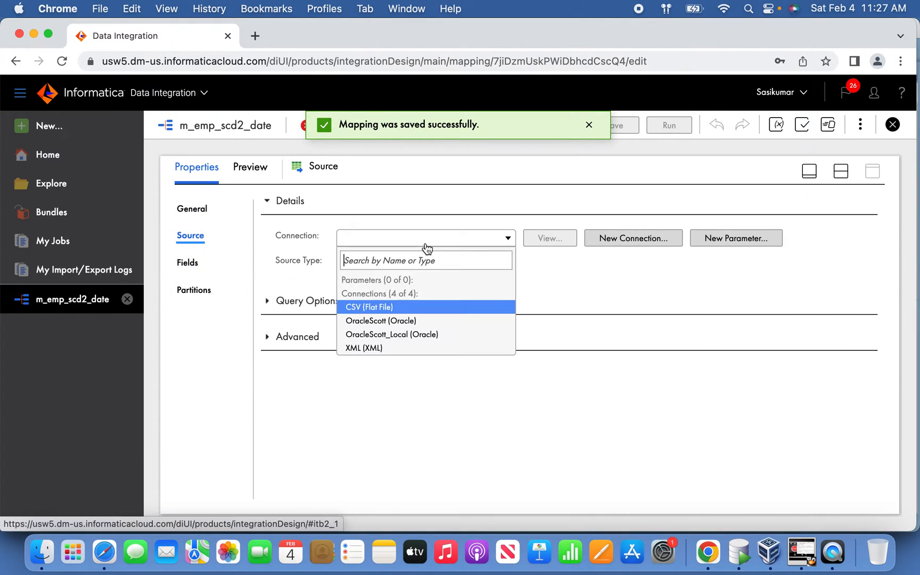
left_click(396, 321)
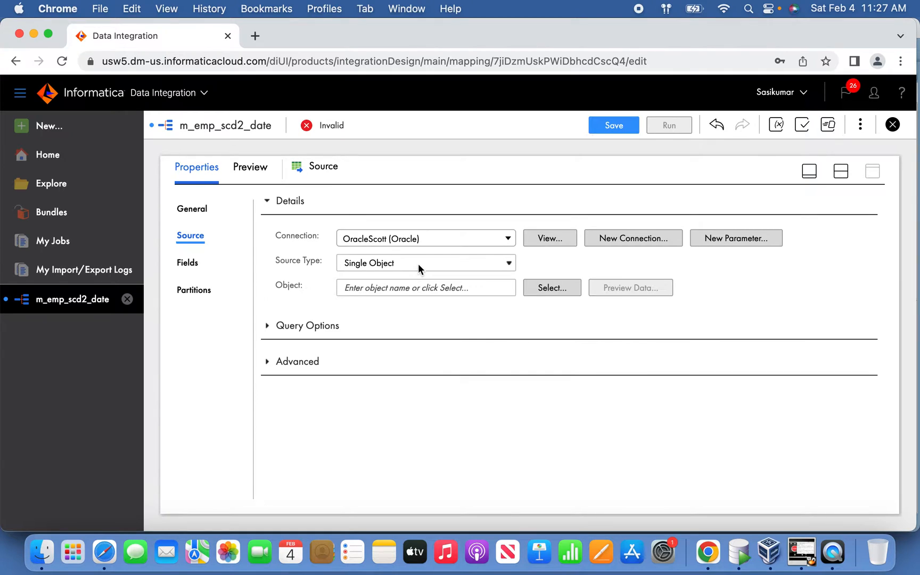
left_click(570, 291)
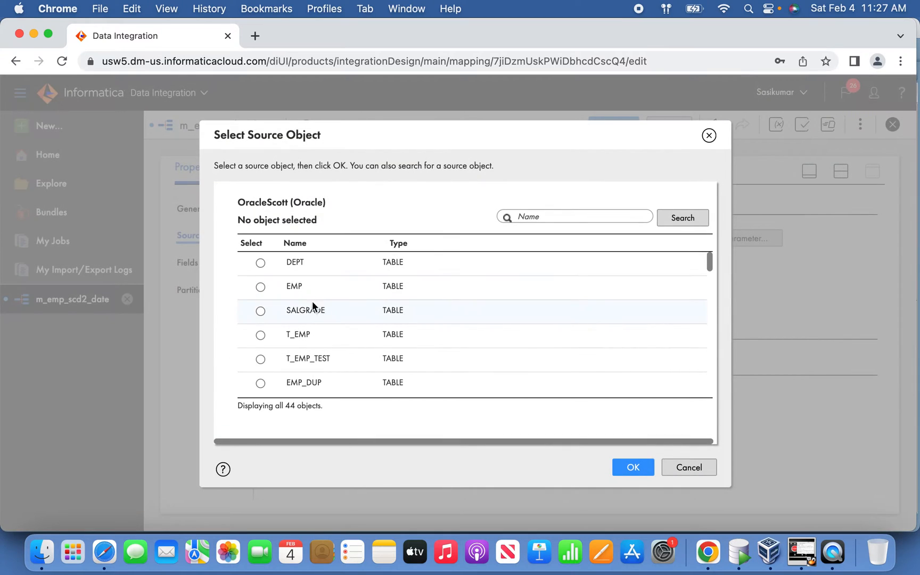
left_click(261, 287)
left_click(632, 466)
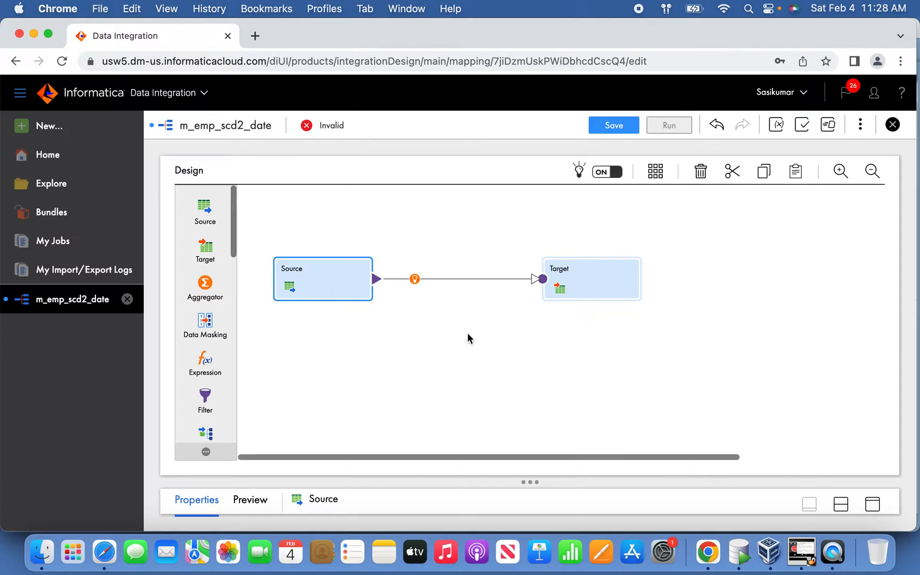
Step: Add a Lookup transformation to the mapping canvas between the Source and the Target
left_click_drag(234, 246, 408, 230)
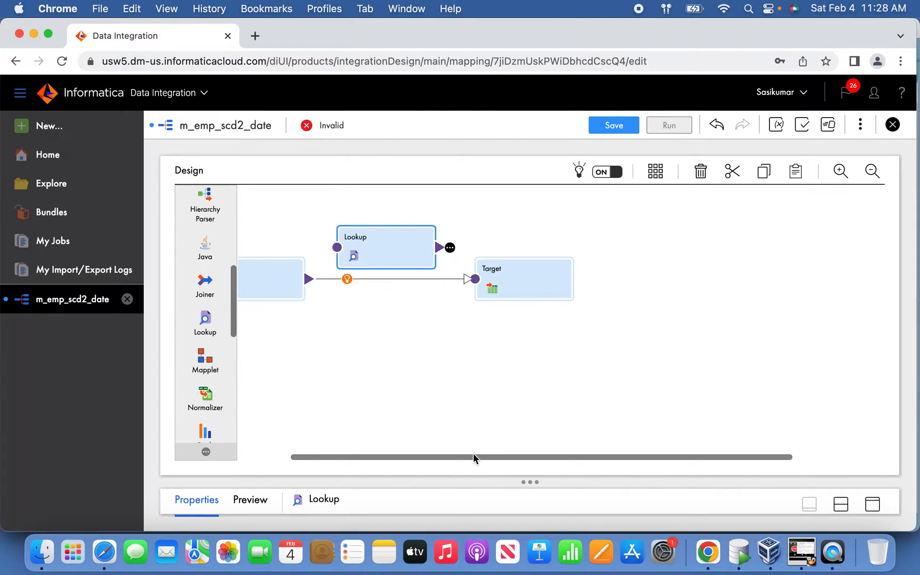
left_click_drag(476, 456, 415, 447)
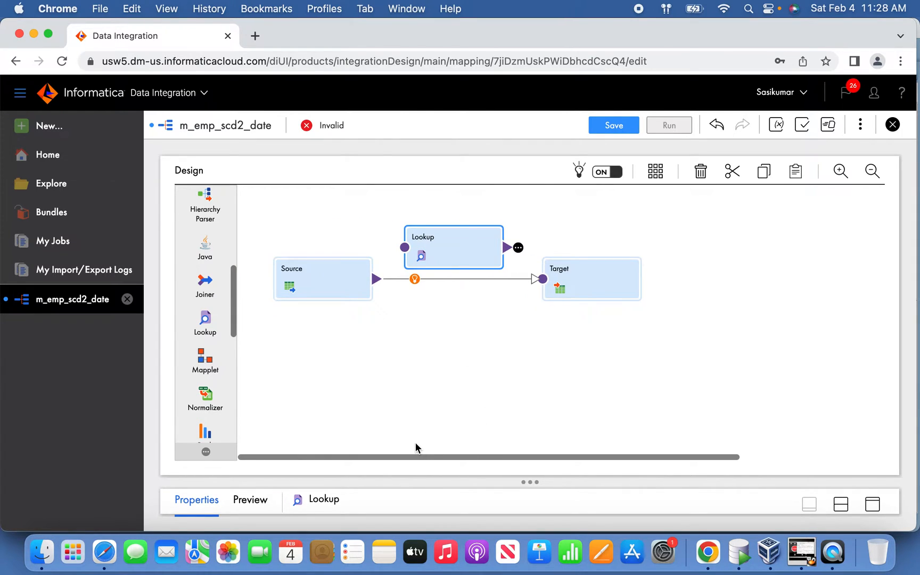
Step: Switch to SQL Developer and compare the columns in the emp source query with those in the dim_emp_scd2_date query
left_click(742, 563)
left_click(308, 235)
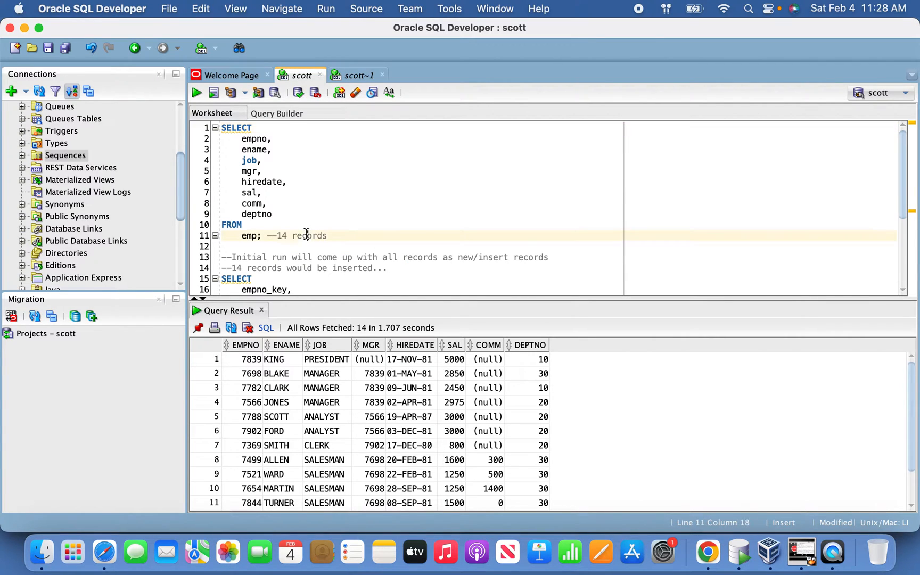
left_click(250, 240)
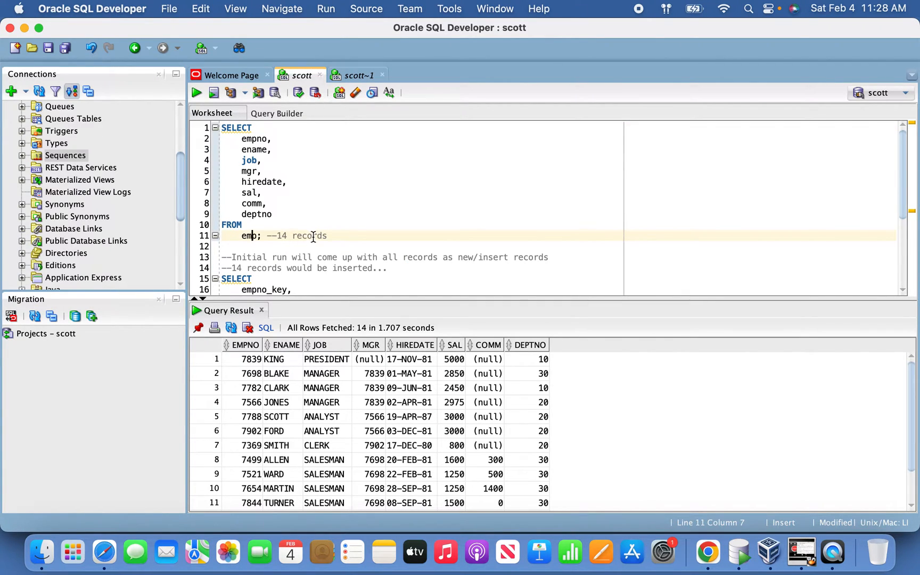
scroll(313, 235, "down", 4)
left_click(297, 290)
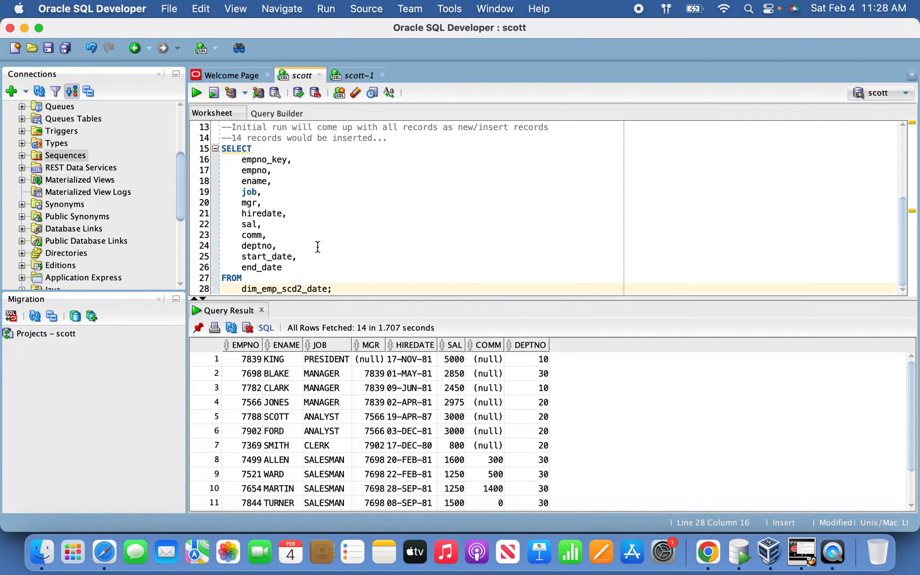
scroll(318, 242, "up", 1)
scroll(318, 242, "up", 4)
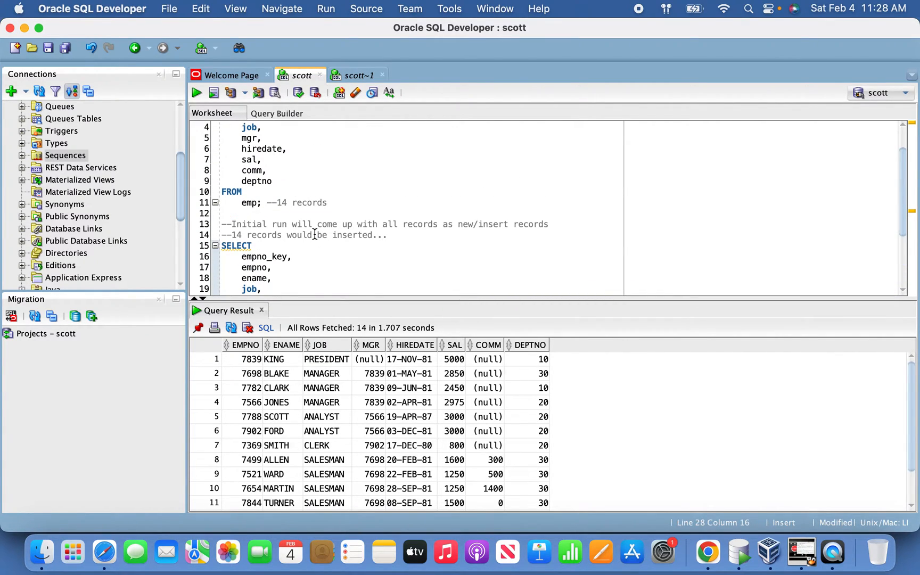
scroll(314, 235, "down", 2)
scroll(306, 223, "up", 3)
scroll(305, 223, "up", 1)
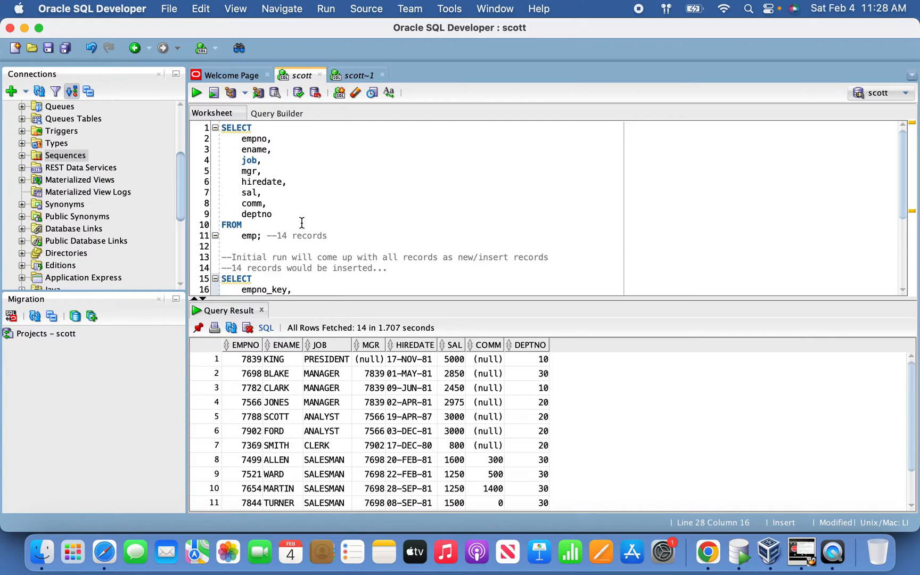
scroll(302, 222, "down", 1)
scroll(301, 223, "down", 1)
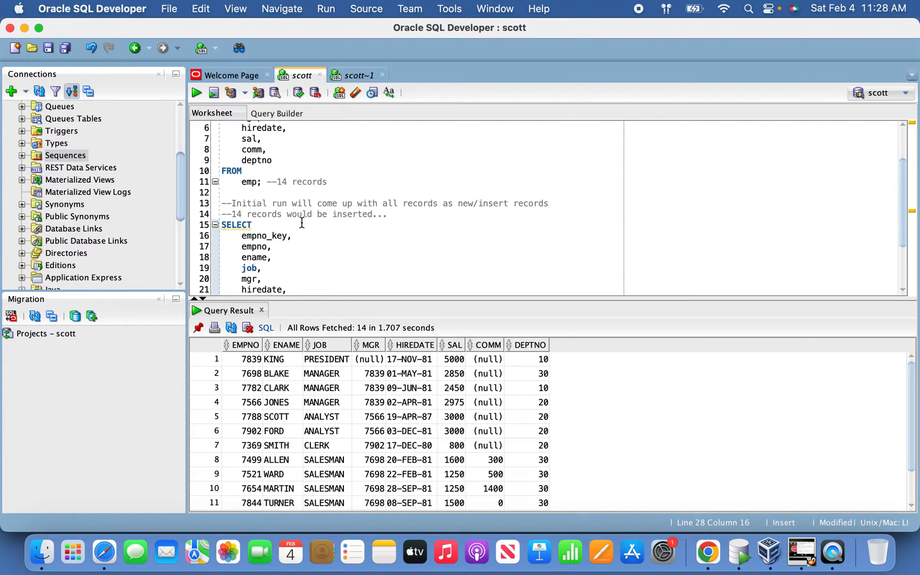
left_click_drag(238, 254, 291, 247)
scroll(310, 246, "up", 3)
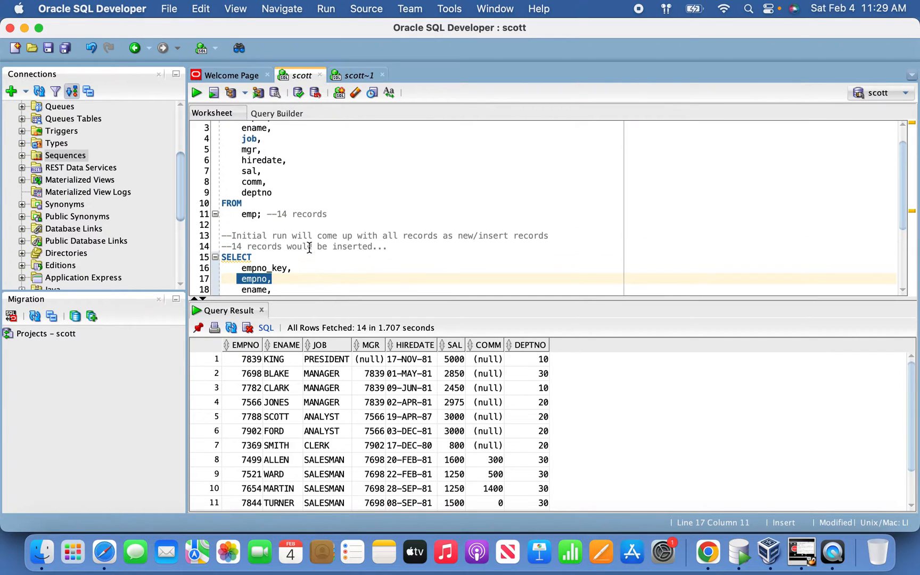
left_click_drag(235, 152, 305, 207)
left_click(306, 207)
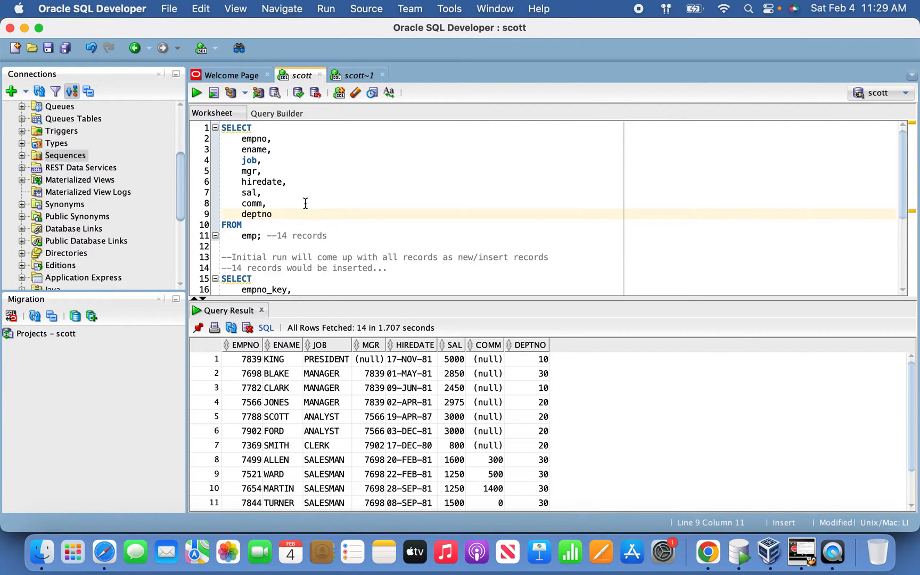
Step: Return to the mapping in Chrome, link the Source to the Lookup, and delete the direct Source-to-Target link
key("super+Tab")
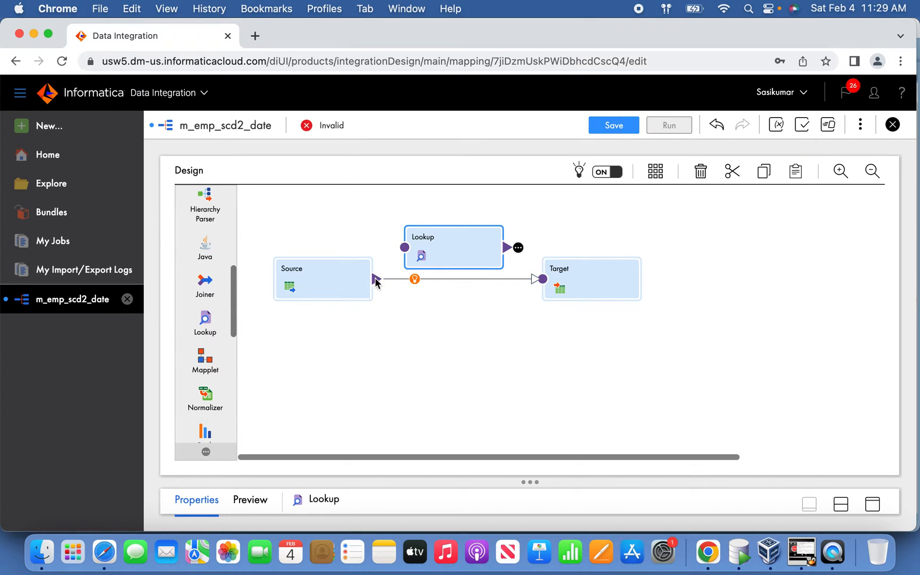
left_click_drag(374, 283, 385, 264)
left_click(498, 277)
left_click(699, 174)
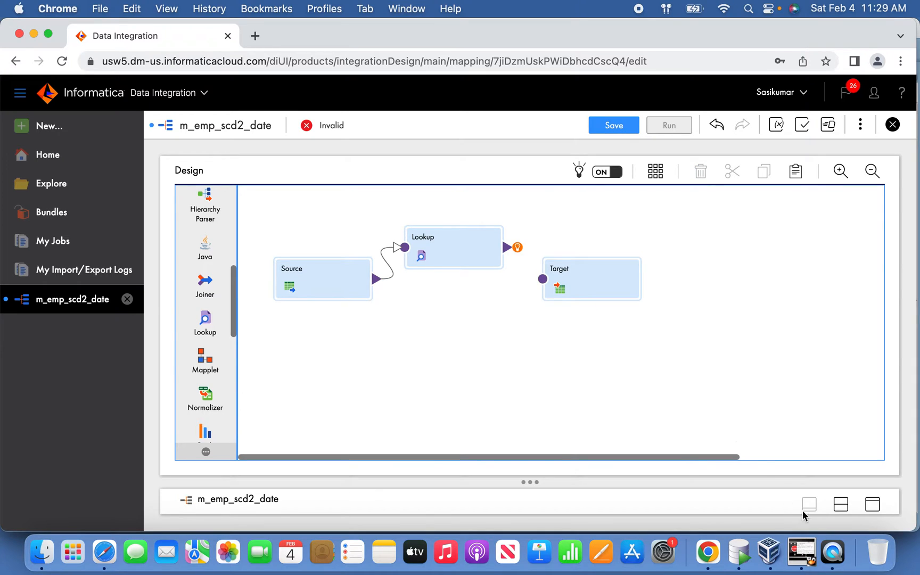
Step: Set the Lookup's connection to OracleScott (Oracle) and its lookup object to the DIM_EMP_SCD2_DATE table
left_click(474, 264)
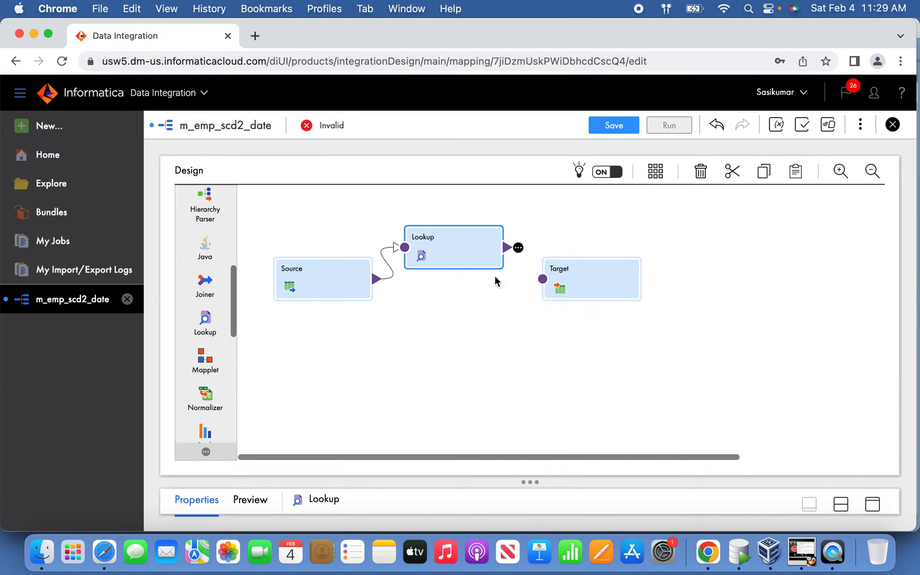
left_click(873, 505)
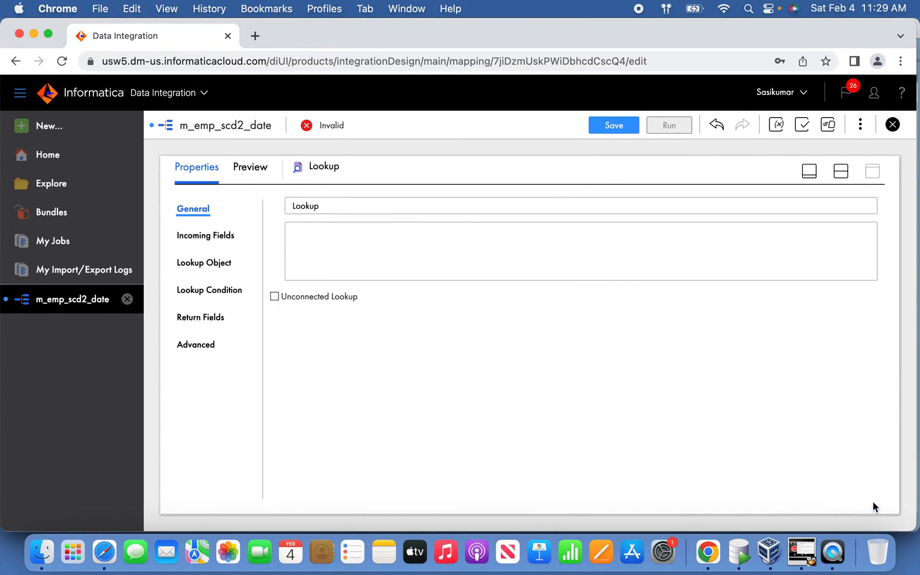
left_click(220, 262)
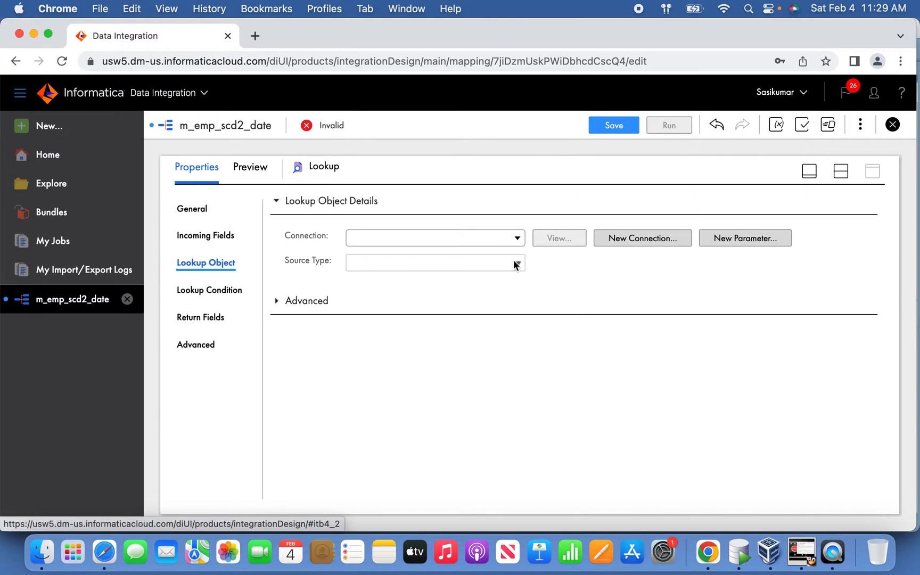
left_click(517, 238)
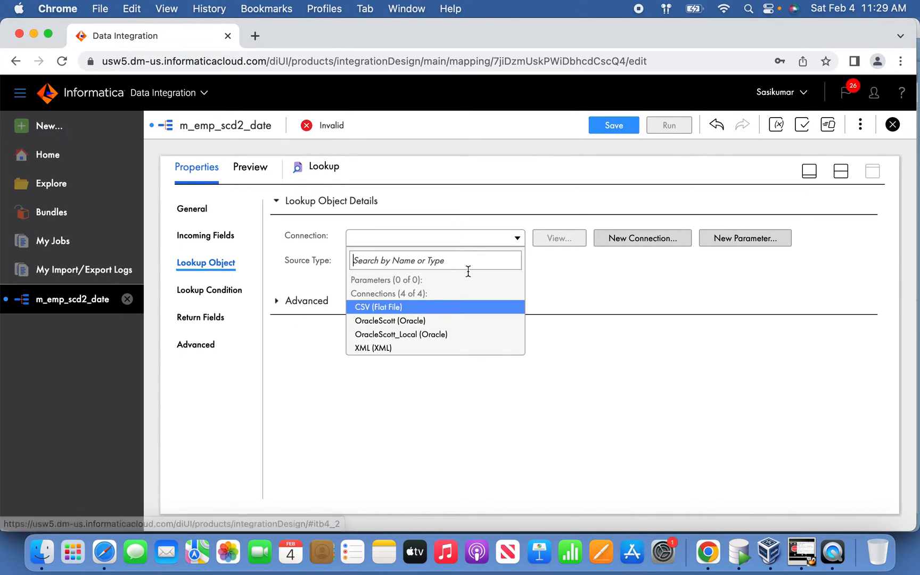
left_click(434, 322)
left_click(577, 292)
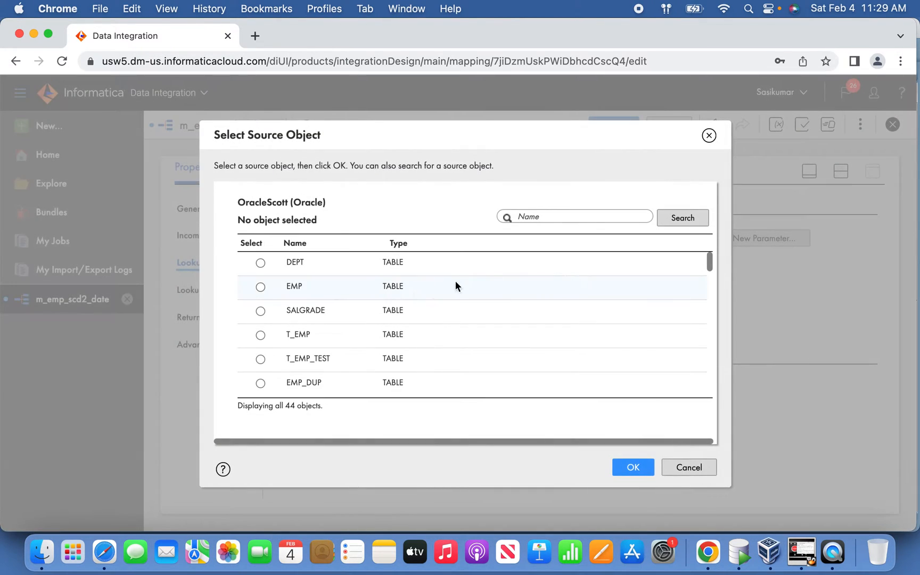
type("dim")
left_click(318, 280)
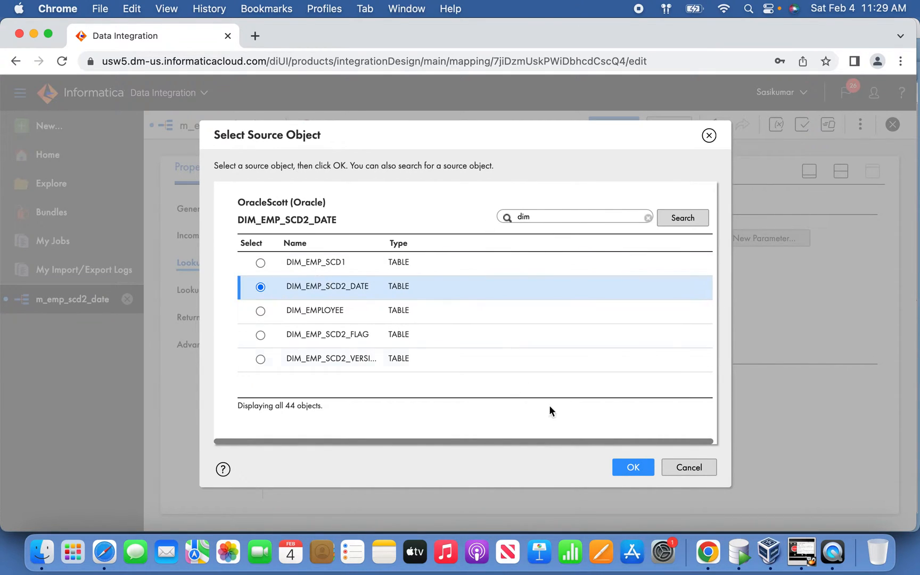
left_click(629, 459)
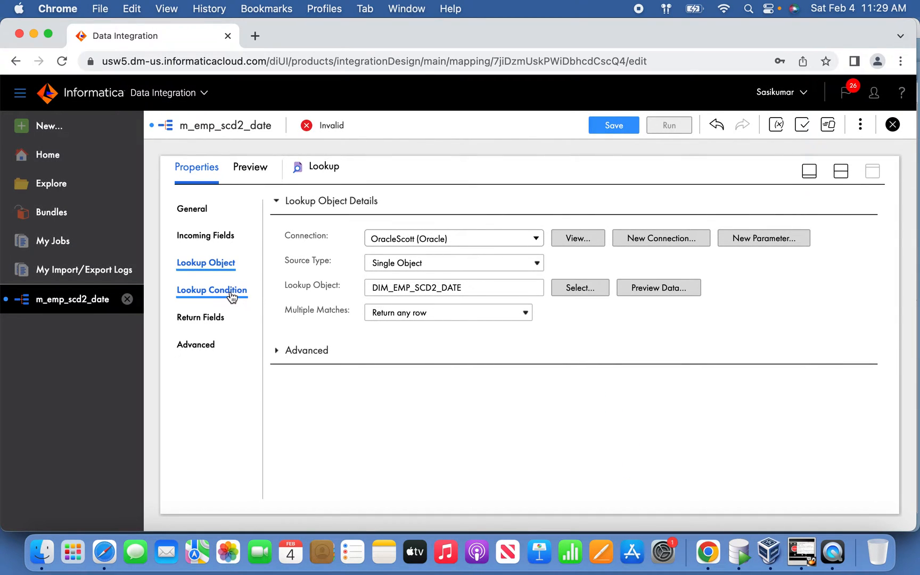
Step: Resolve the Lookup's field name conflicts by bulk renaming the Source fields with the prefix SRC
left_click(209, 290)
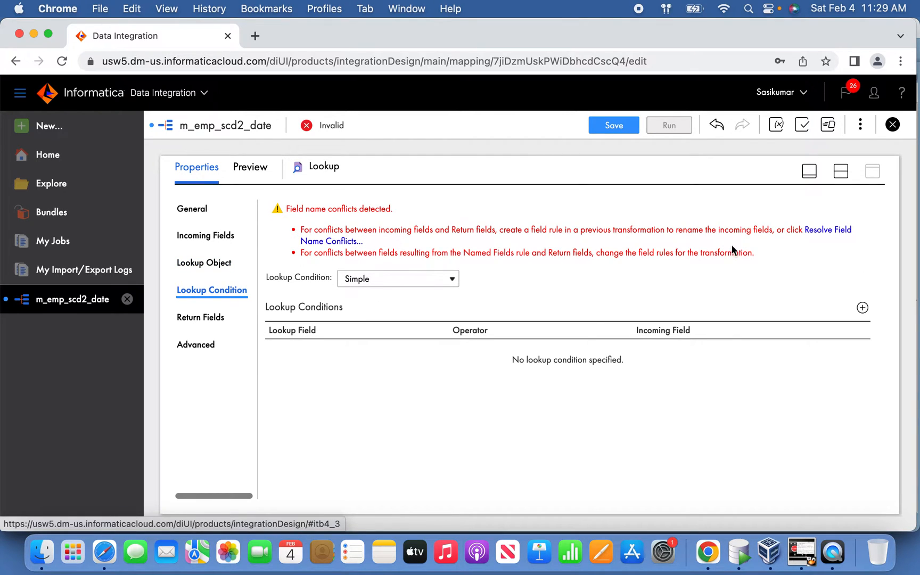
left_click(828, 230)
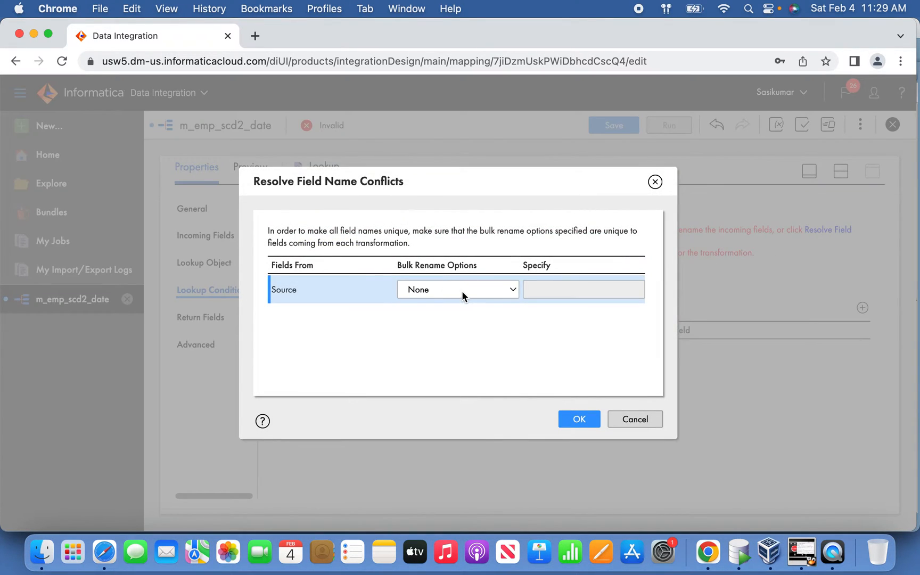
left_click(463, 293)
left_click(458, 306)
left_click(571, 288)
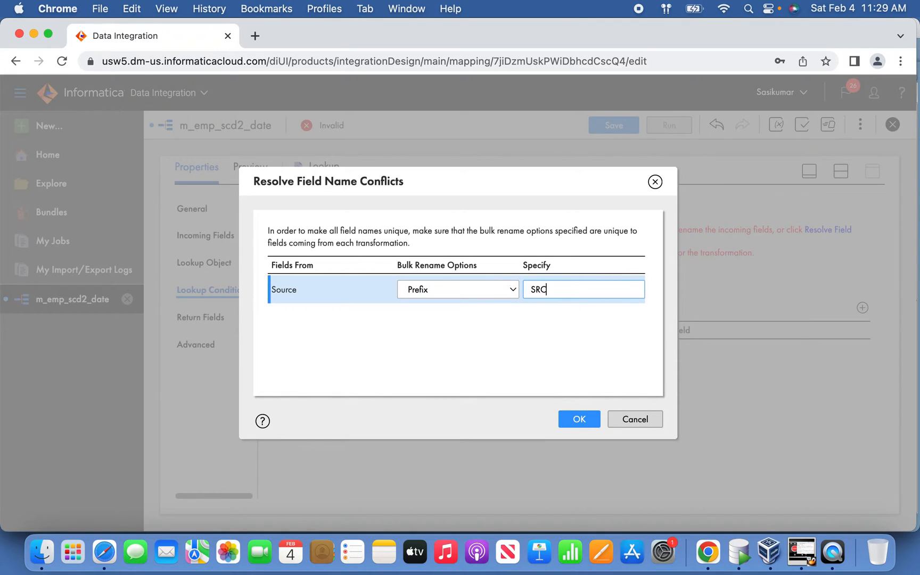
left_click(581, 419)
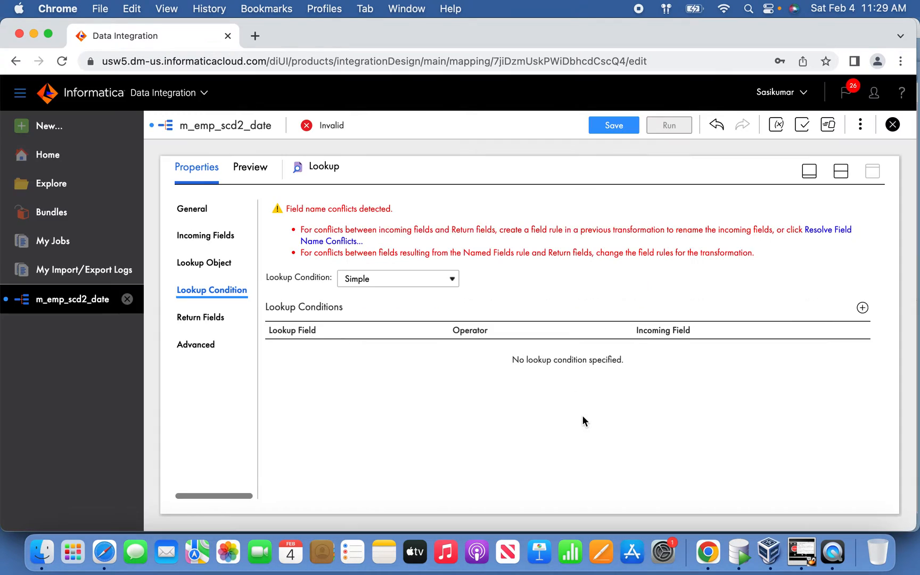
Step: Add a lookup condition matching the lookup field EMPNO to the incoming field SRC_EMPNO with the = operator
left_click(866, 264)
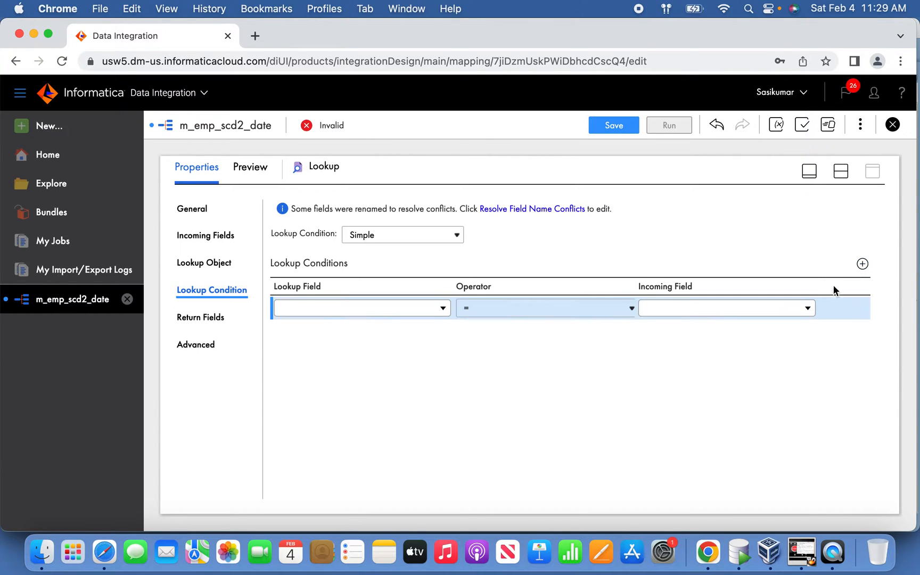
left_click(748, 310)
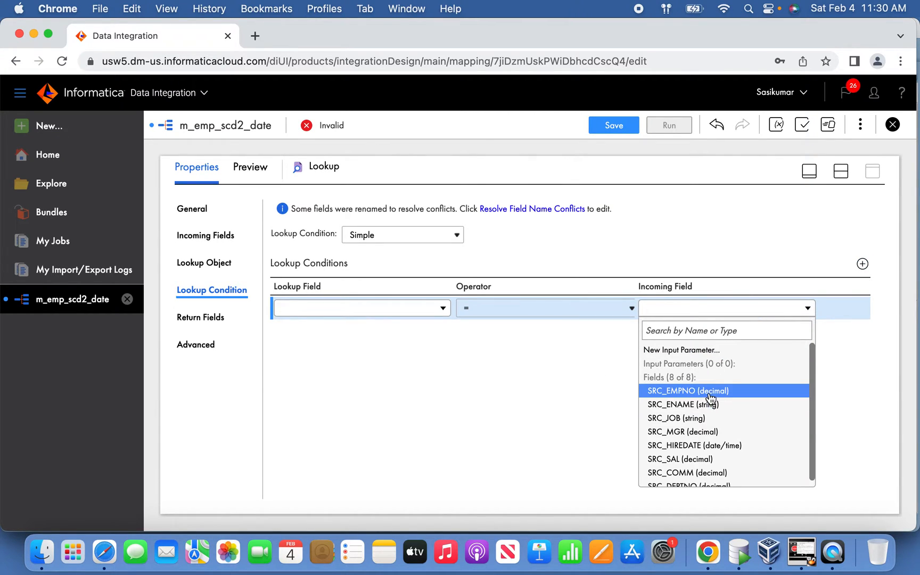
left_click(710, 394)
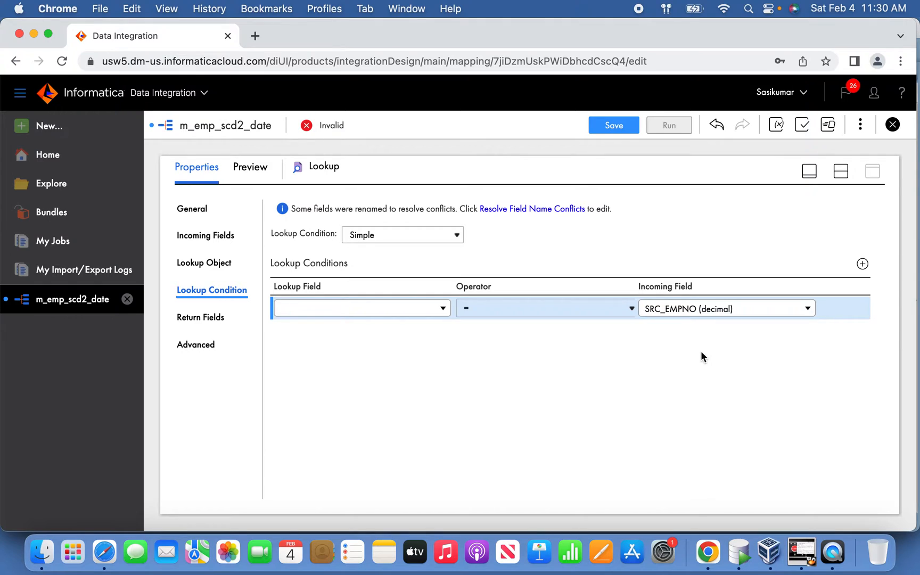
left_click(432, 310)
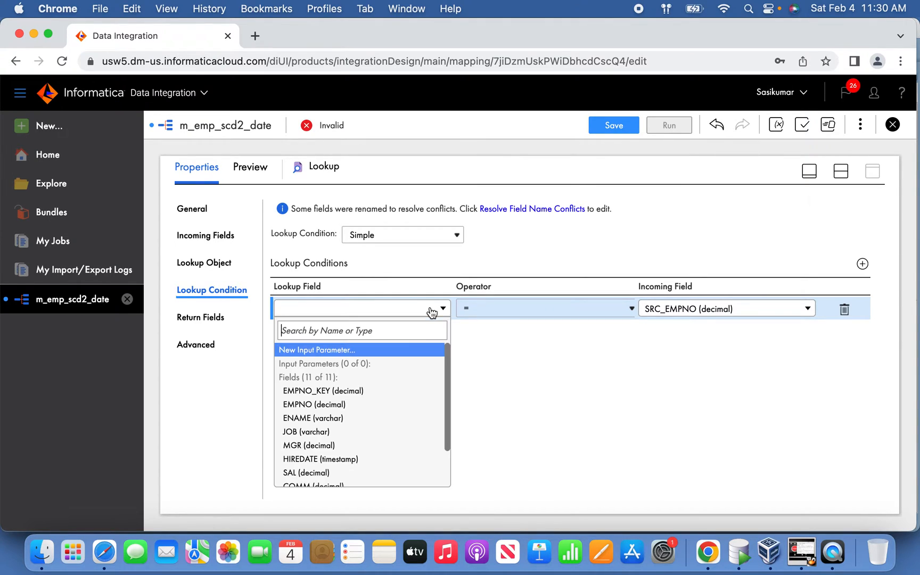
left_click(347, 404)
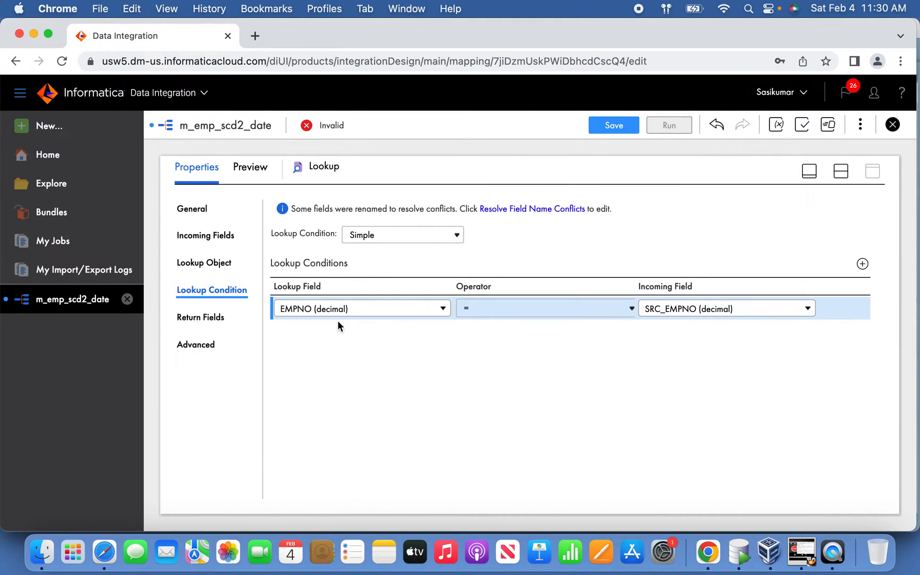
Step: Replace the All Fields rule in the Lookup's incoming fields with an Include rule for Named Fields
left_click(216, 236)
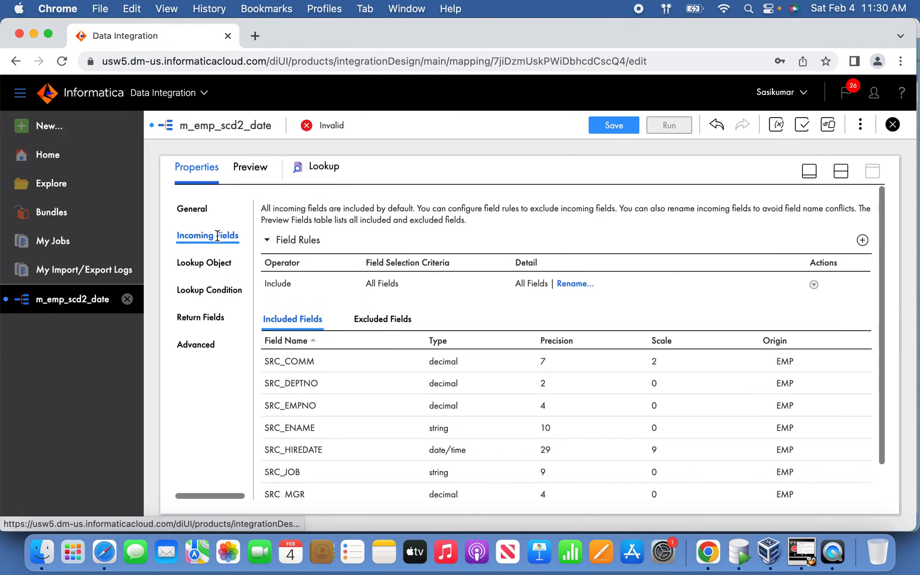
left_click(865, 265)
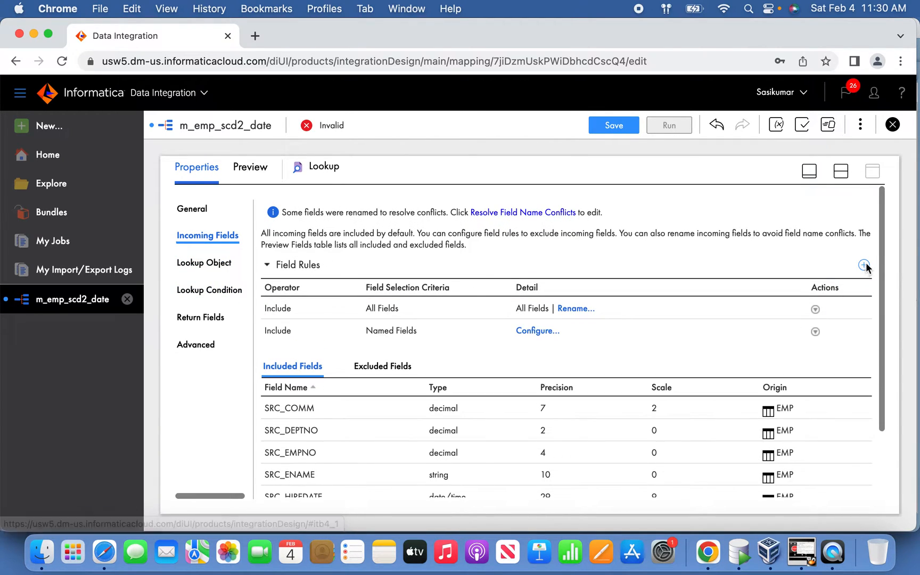
left_click(816, 308)
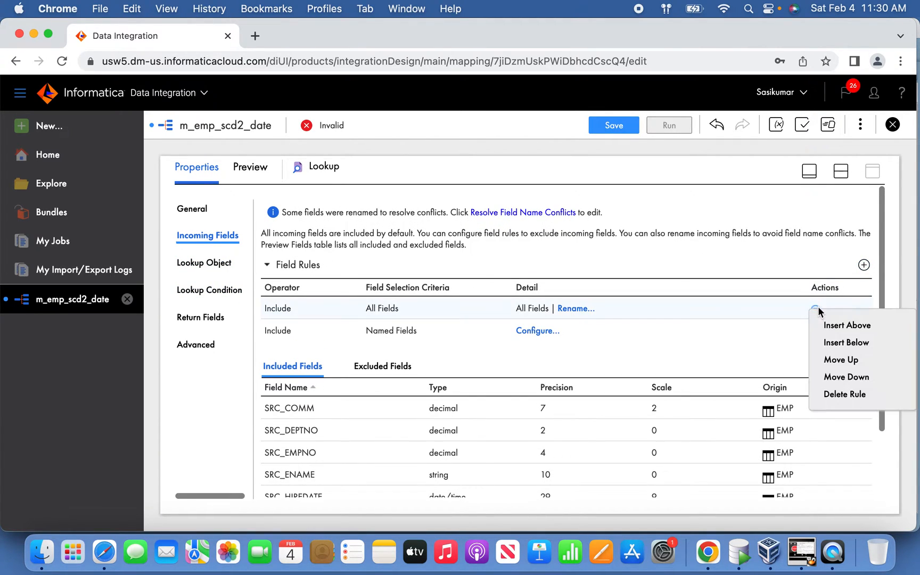
left_click(854, 395)
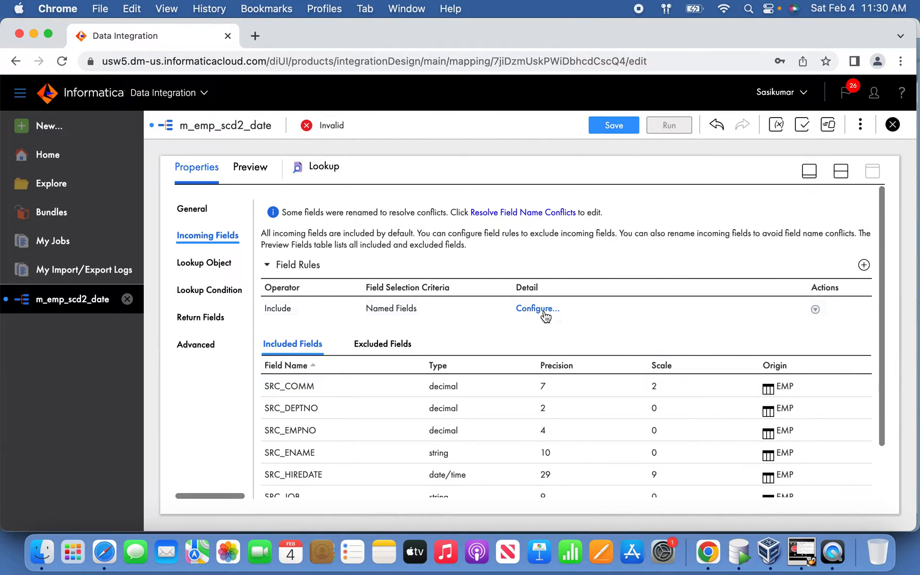
Step: Configure the Lookup's Named Fields rule to include only SRC_EMPNO
left_click(536, 309)
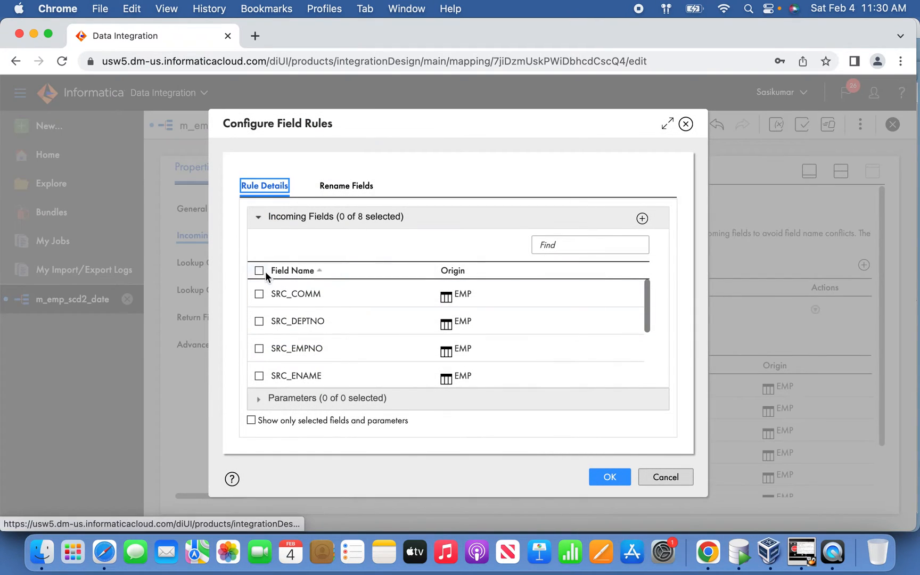
left_click(260, 271)
left_click(260, 294)
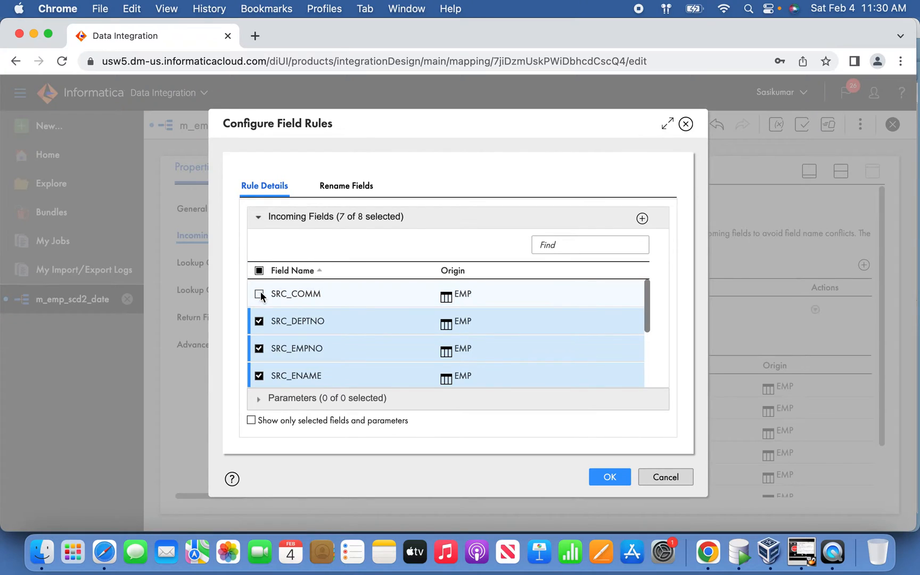
left_click(259, 321)
left_click(260, 375)
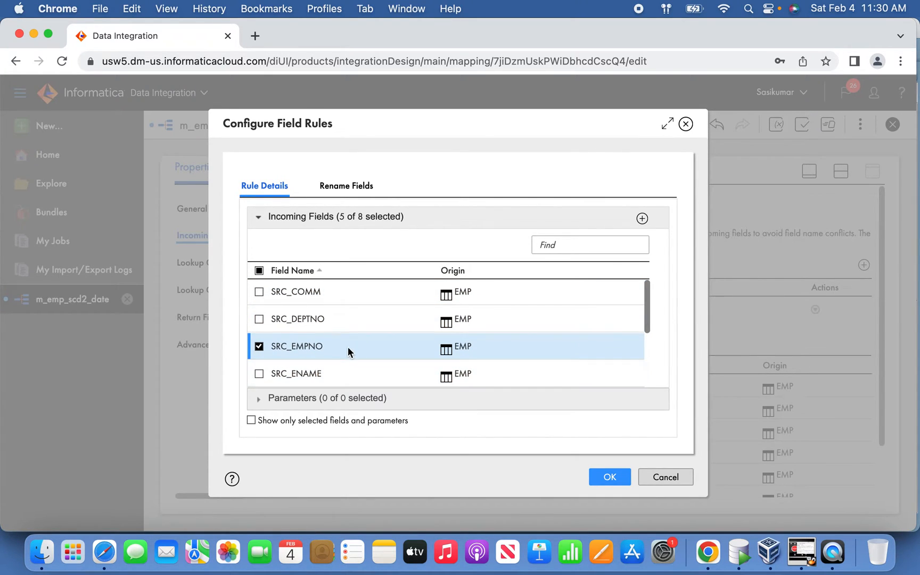
scroll(347, 347, "down", 4)
left_click(289, 297)
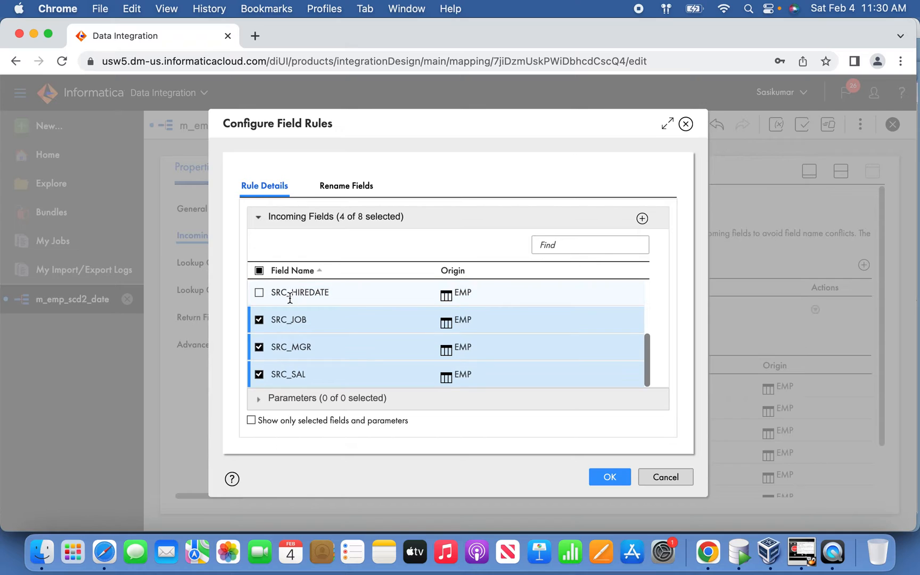
left_click(283, 326)
left_click(282, 341)
left_click(278, 379)
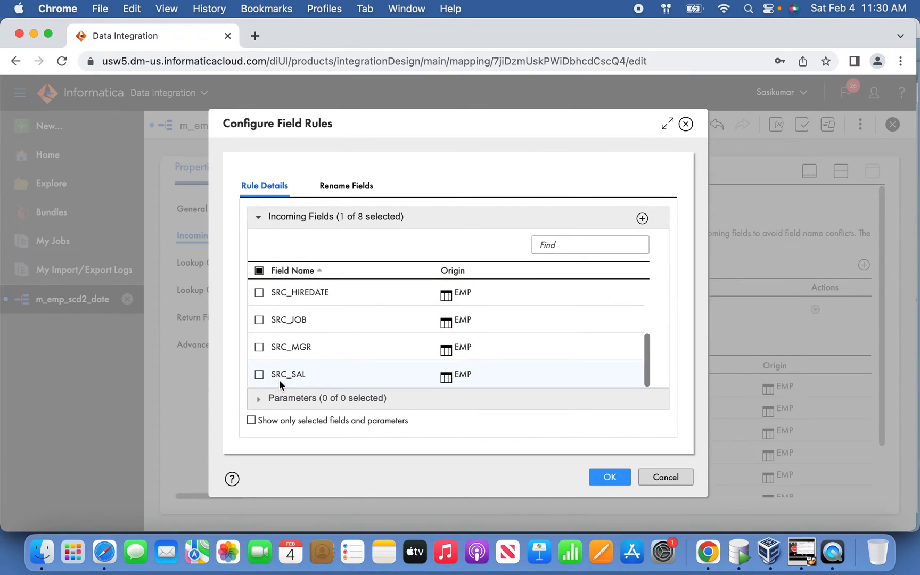
left_click_drag(648, 376, 661, 298)
left_click(621, 478)
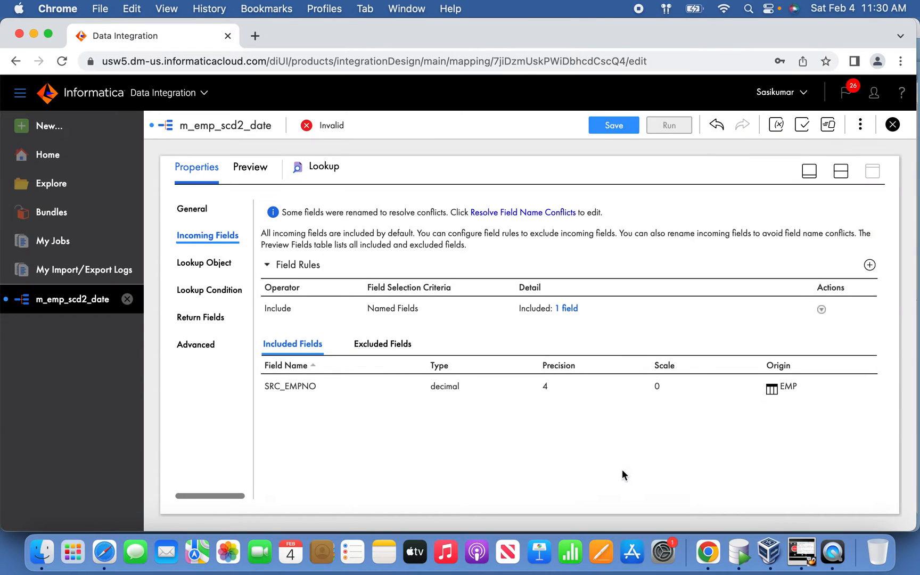
Step: Review the Lookup's condition and return fields, and move the Target farther from the Lookup on the mapping canvas
left_click(214, 292)
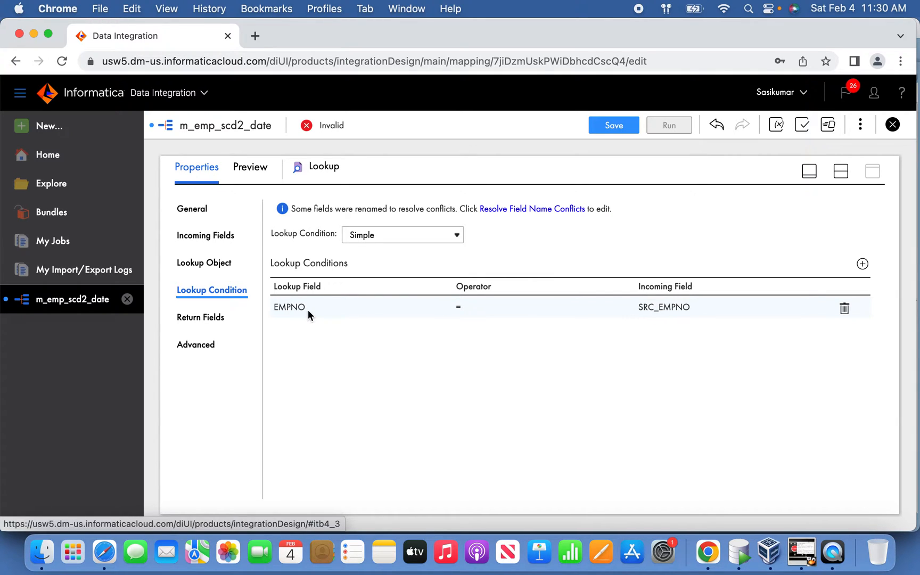
left_click(222, 318)
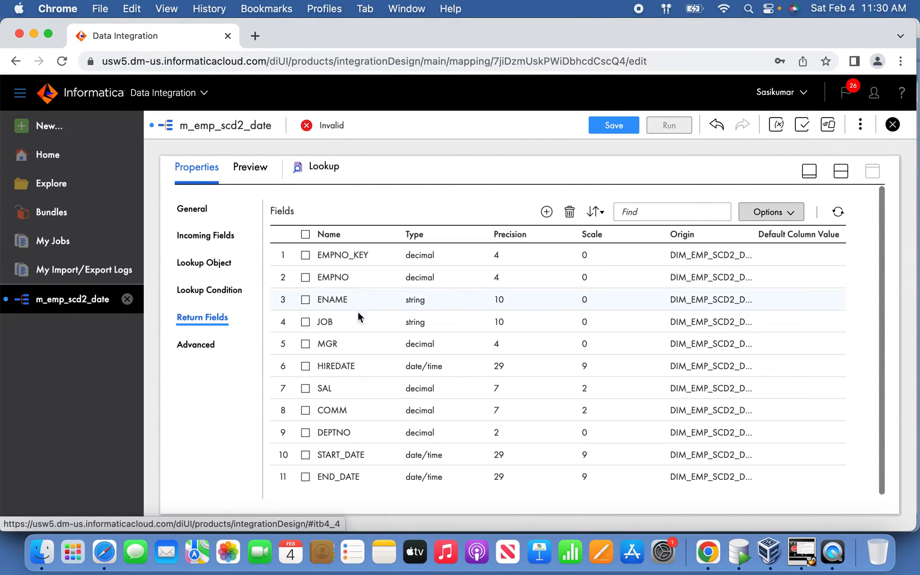
left_click(810, 172)
left_click_drag(583, 273, 739, 291)
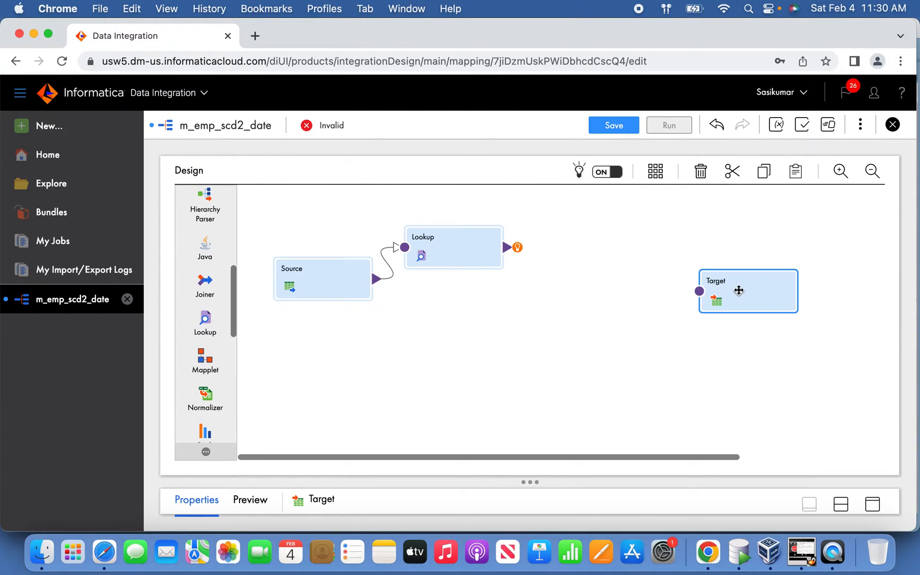
left_click(471, 253)
left_click(533, 293)
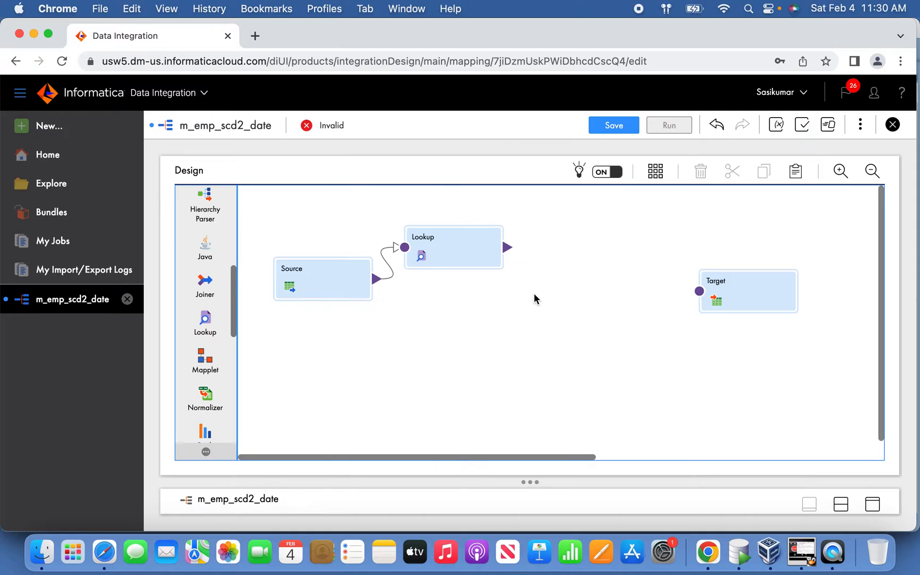
Step: Add an Expression transformation between the Lookup and the Target, and link both the Lookup and the Source to it
left_click_drag(234, 324, 230, 408)
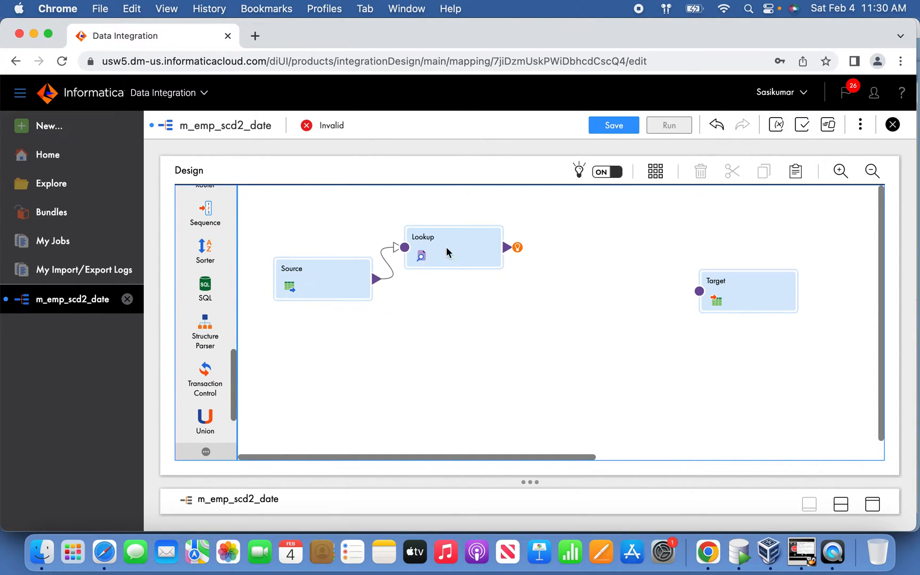
left_click_drag(234, 394, 249, 222)
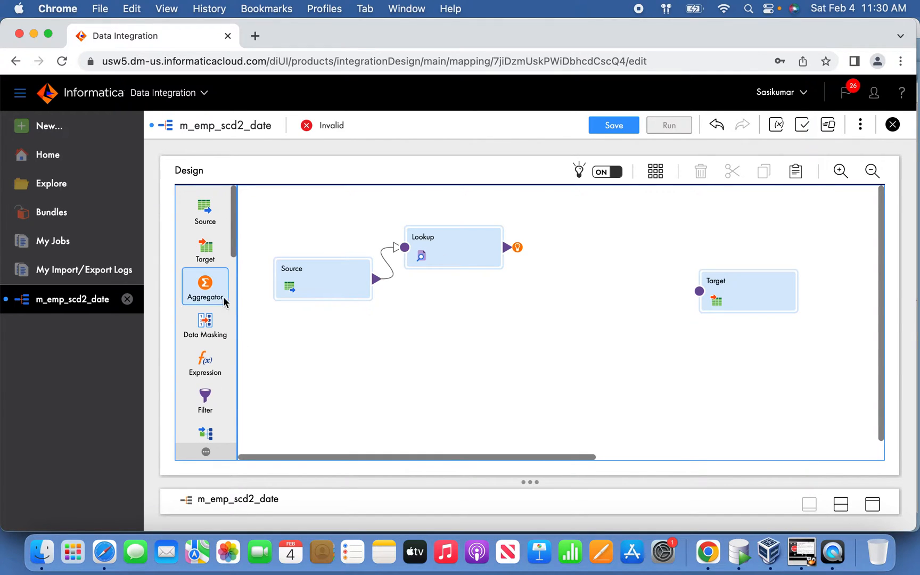
left_click_drag(205, 365, 482, 299)
left_click_drag(484, 458, 412, 456)
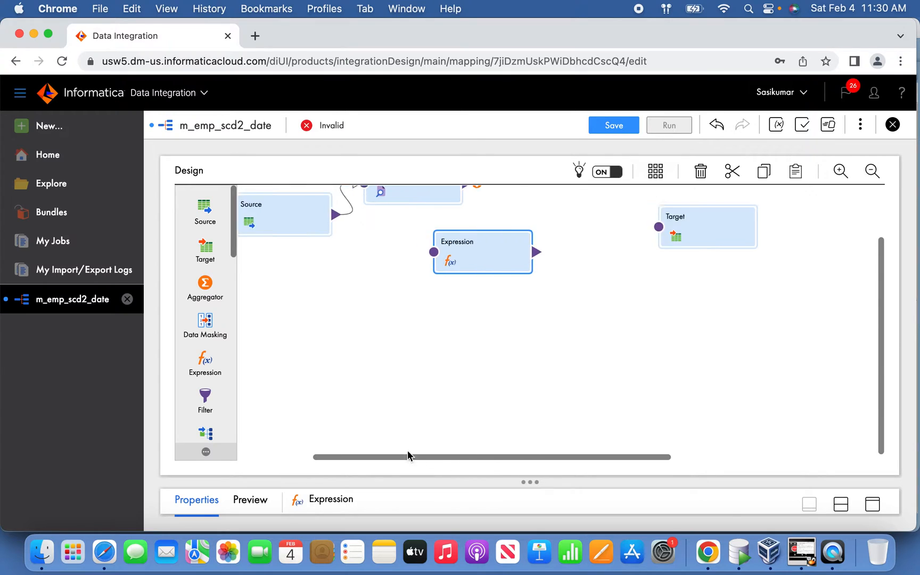
scroll(882, 421, "up", 3)
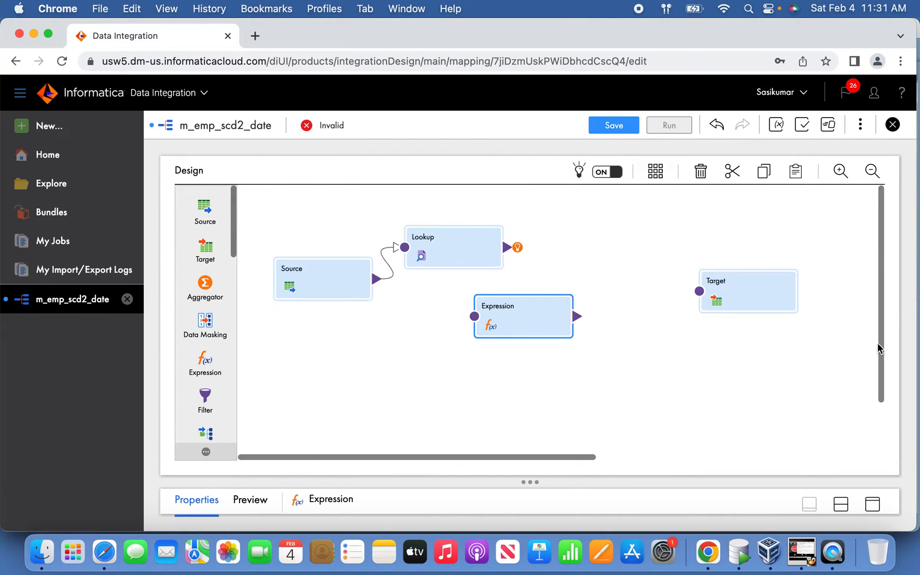
left_click_drag(464, 298, 474, 317)
left_click_drag(376, 284, 488, 325)
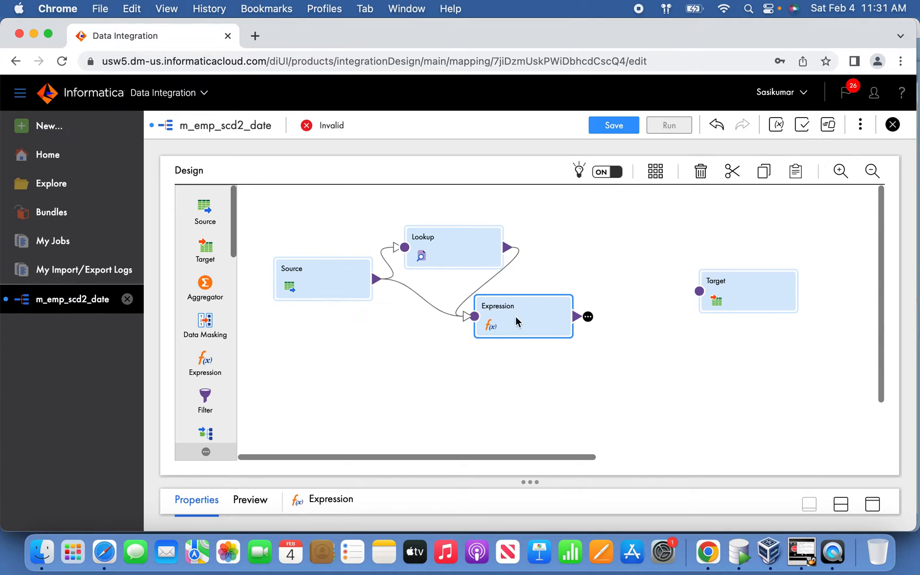
Step: Start resolving the Expression's field name conflicts by bulk renaming the Lookup fields with the prefix LKP_
left_click(873, 503)
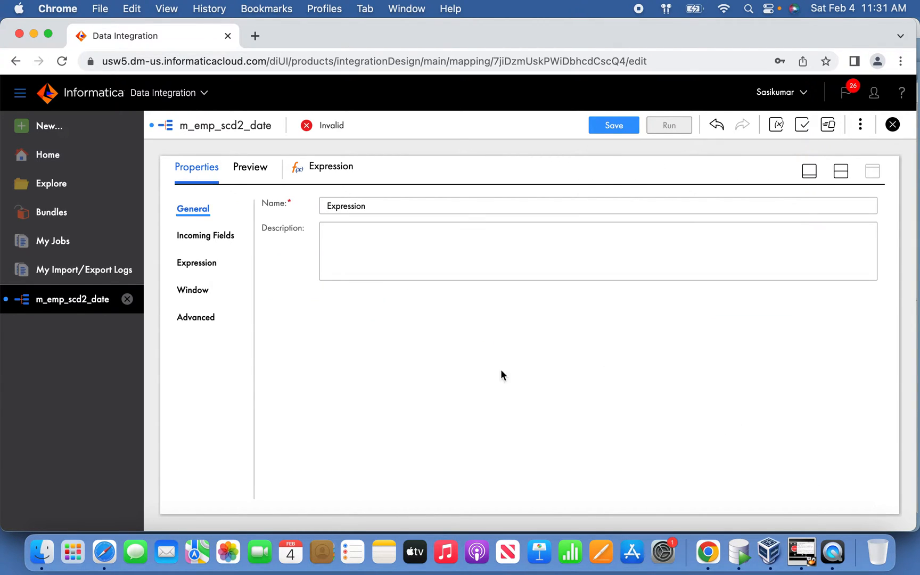
left_click(229, 239)
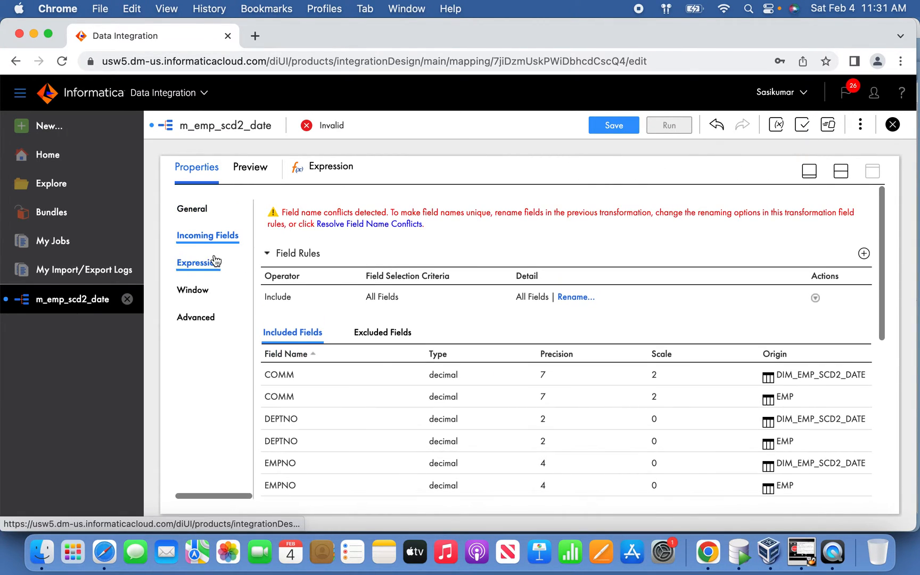
left_click(408, 225)
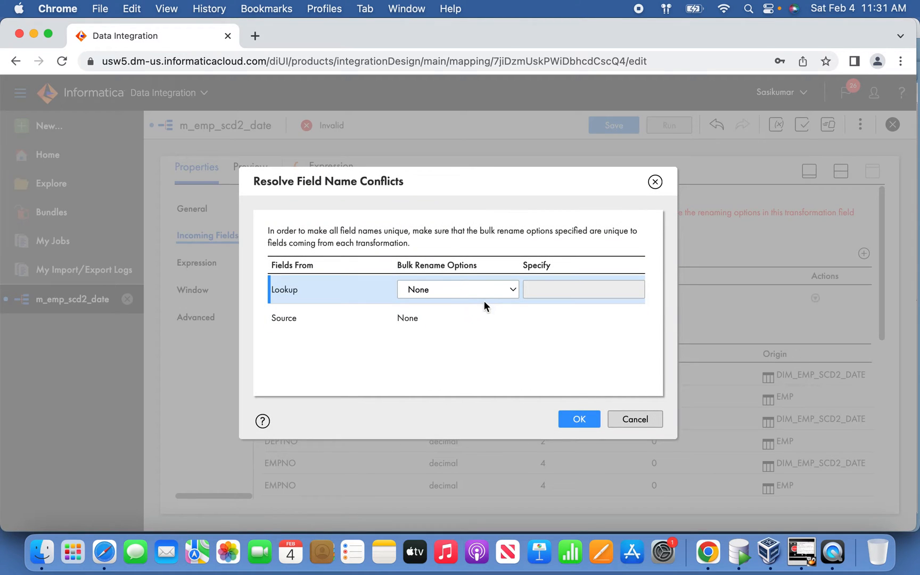
left_click(480, 291)
left_click(460, 307)
left_click(545, 290)
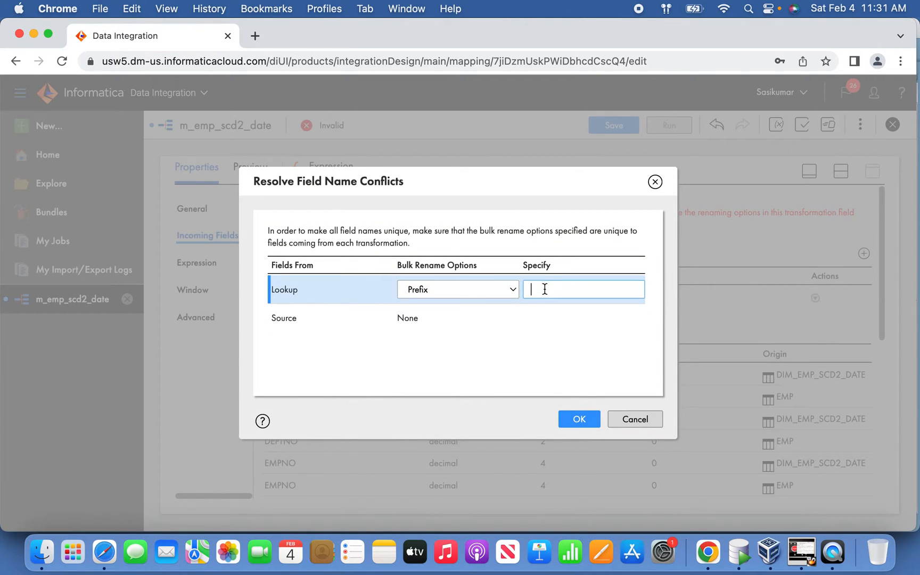
type("LKP_")
Step: Bulk rename the Source fields with the prefix SRC_ and apply the Expression's conflict resolution
left_click(459, 318)
left_click(482, 318)
left_click(461, 333)
left_click(549, 316)
type("SRC_")
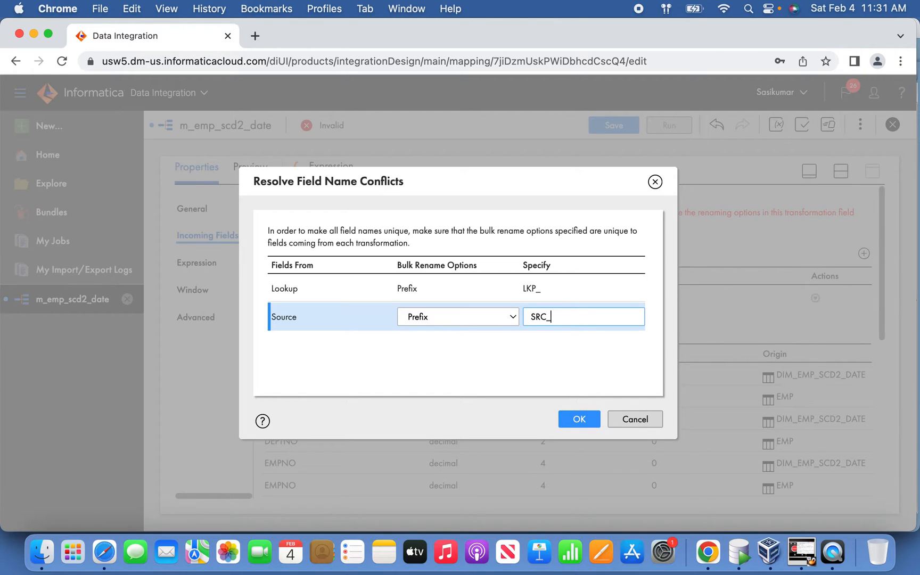
left_click(564, 424)
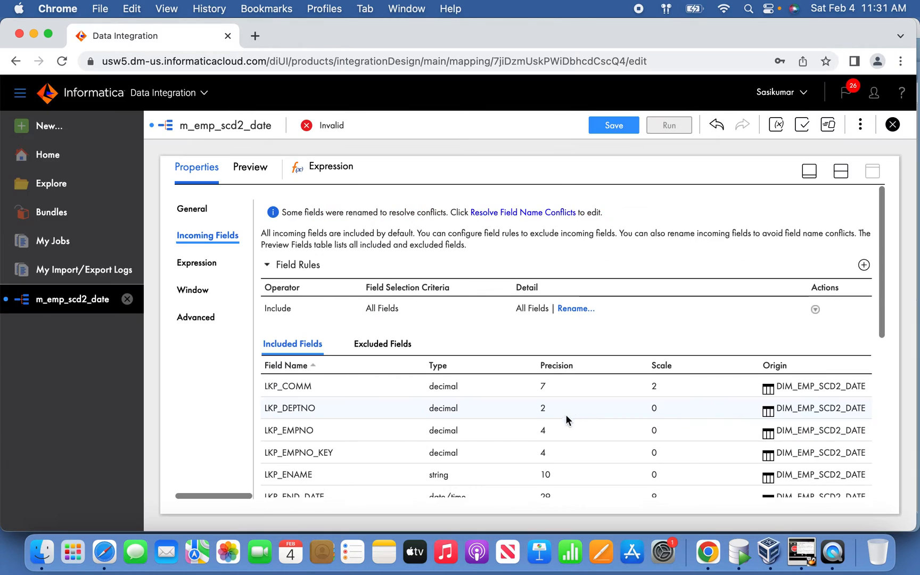
Step: Add a string output field named O_INSERT to the Expression transformation
left_click(206, 266)
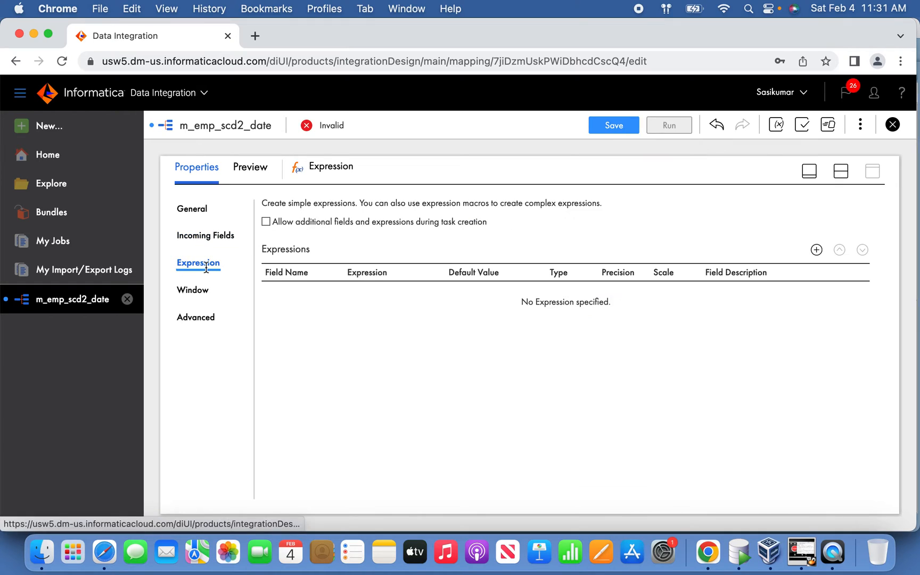
left_click(815, 249)
left_click(425, 234)
double_click(426, 233)
type("O_INSERT")
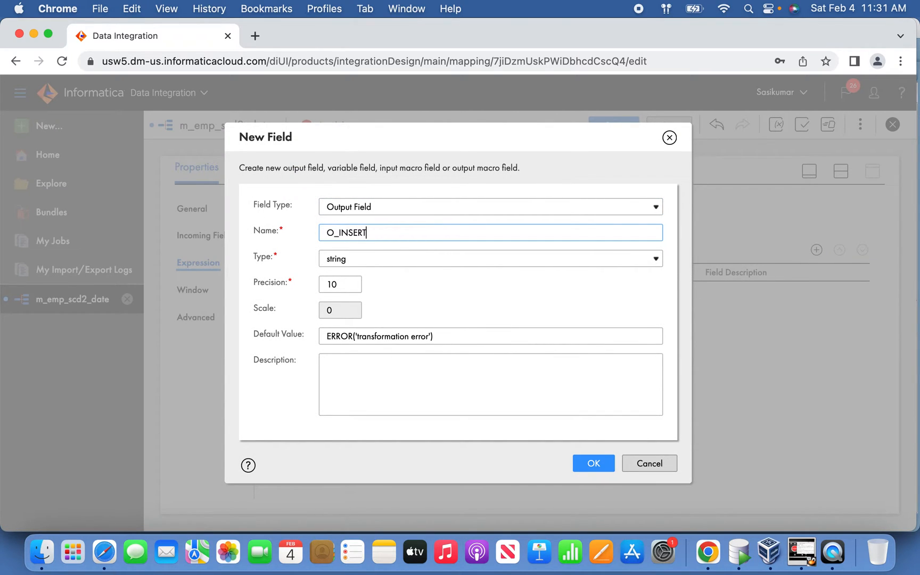
left_click(390, 254)
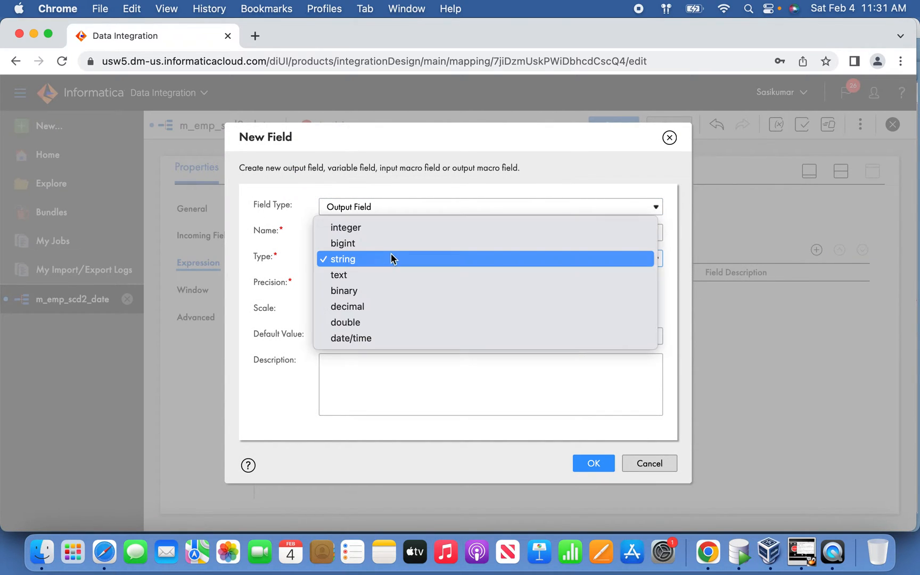
left_click(424, 398)
left_click(597, 474)
Step: Add a string output field named O_UPDATE to the Expression transformation
left_click(817, 249)
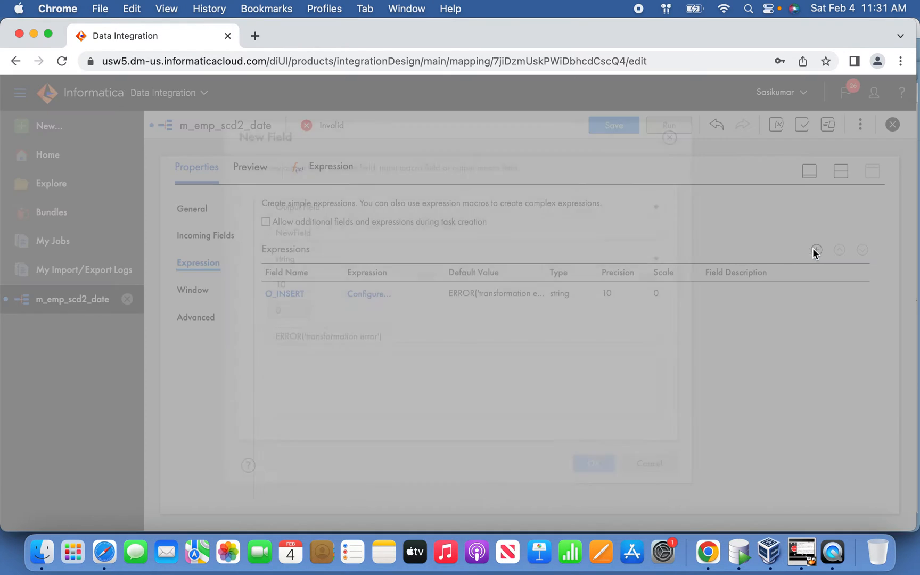
double_click(367, 229)
type("O_UPDATE")
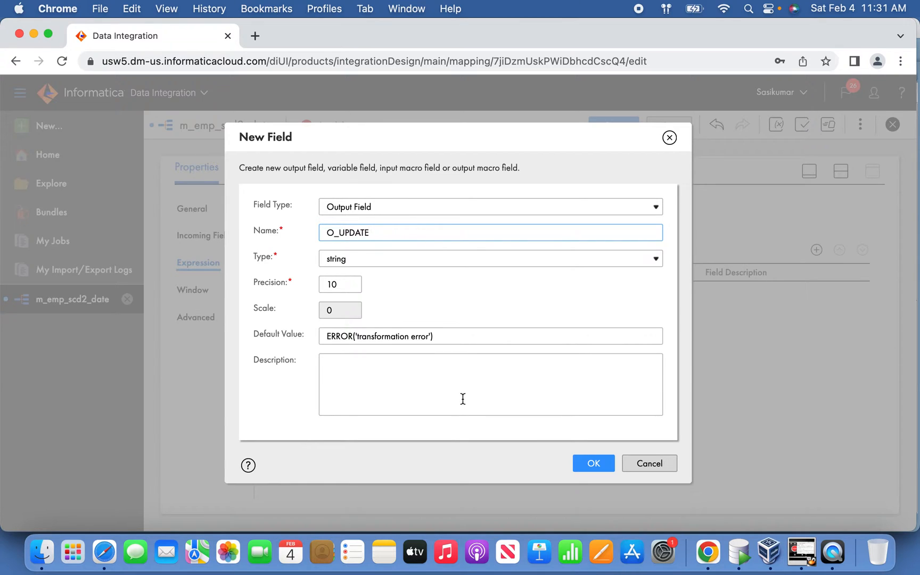
left_click(593, 459)
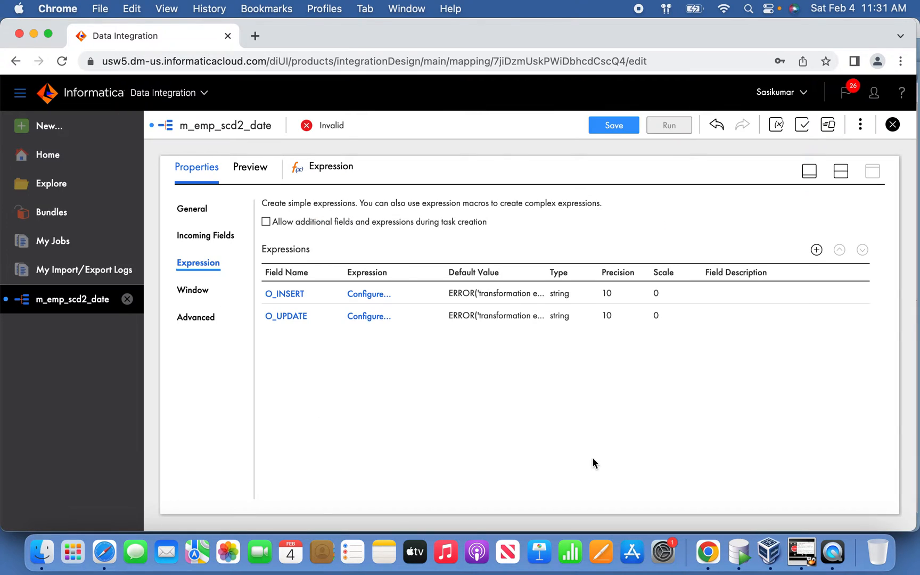
Step: Add an output field named O_START_DATE of type date/time to the Expression transformation
left_click(815, 250)
left_click(386, 237)
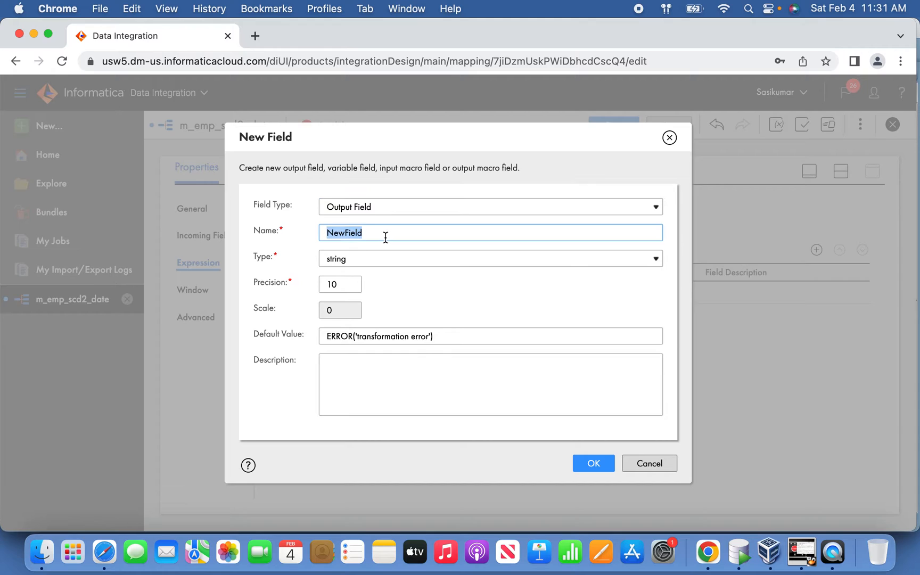
type("O_START_DATE")
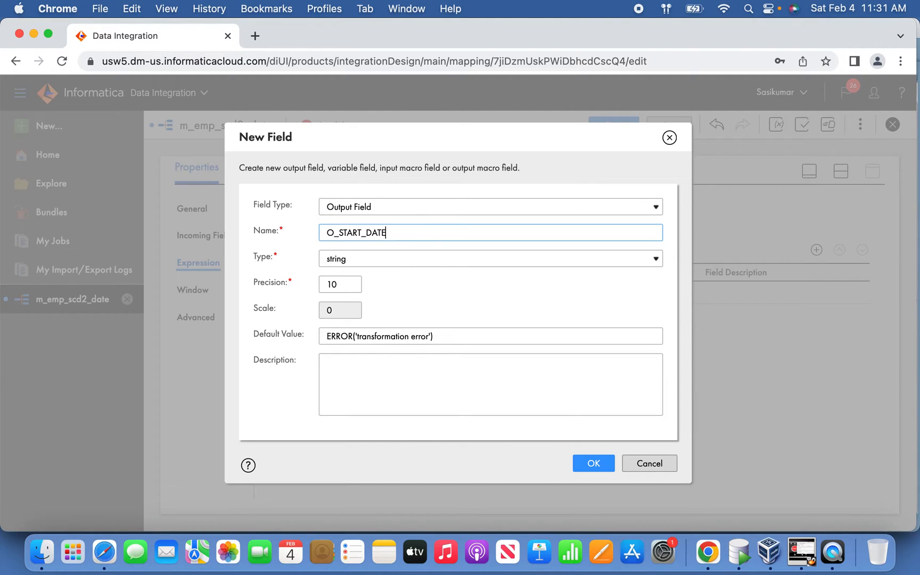
left_click(379, 261)
left_click(375, 336)
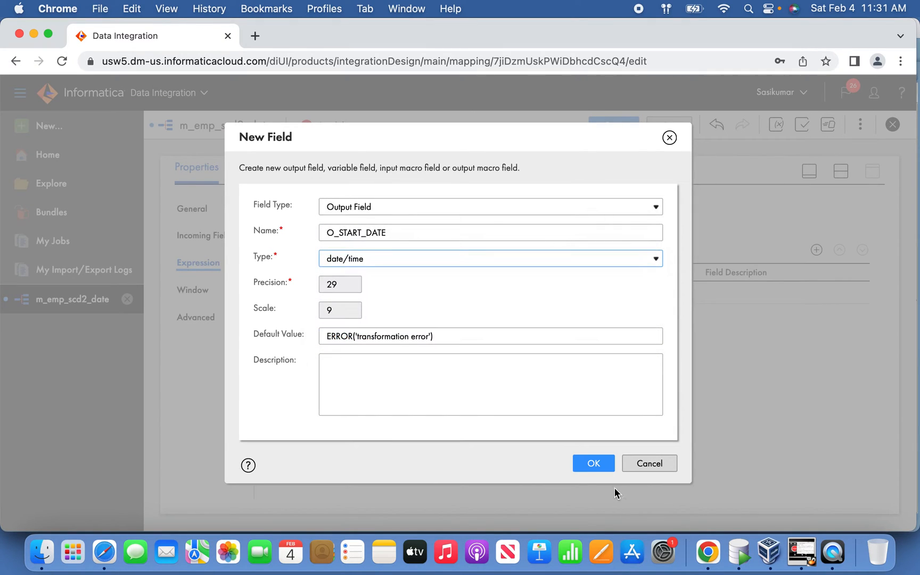
left_click(603, 468)
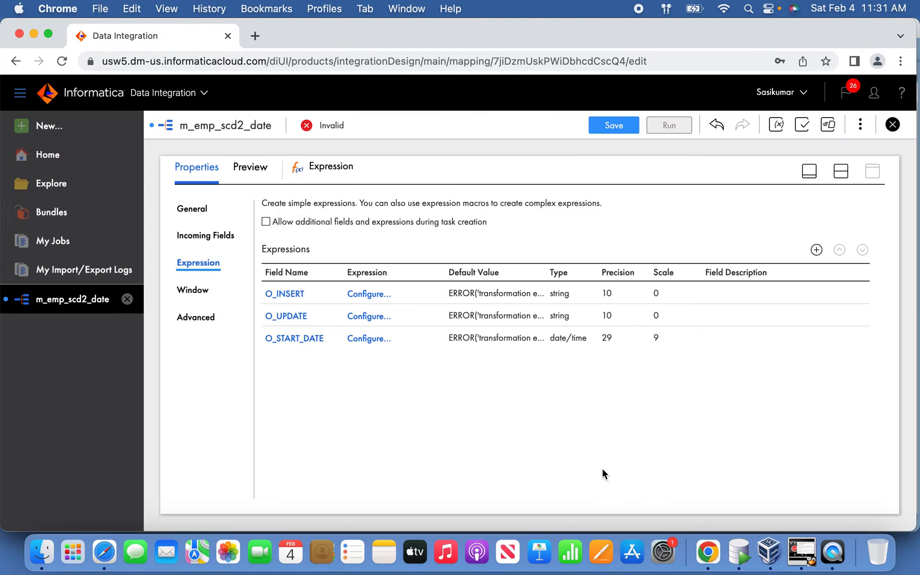
Step: Add an output field named O_END_DATE of type date/time to the Expression transformation
left_click(817, 249)
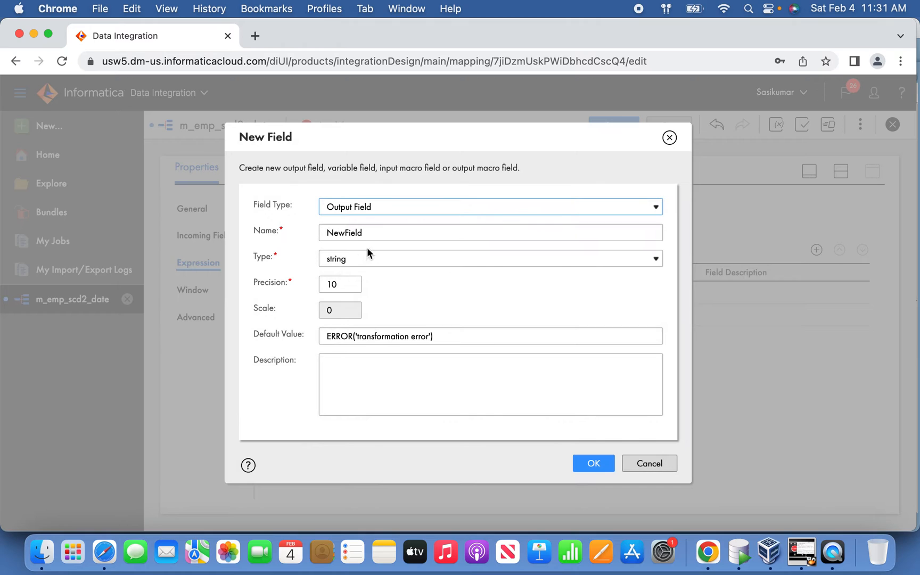
double_click(379, 234)
type("O_END_DATE")
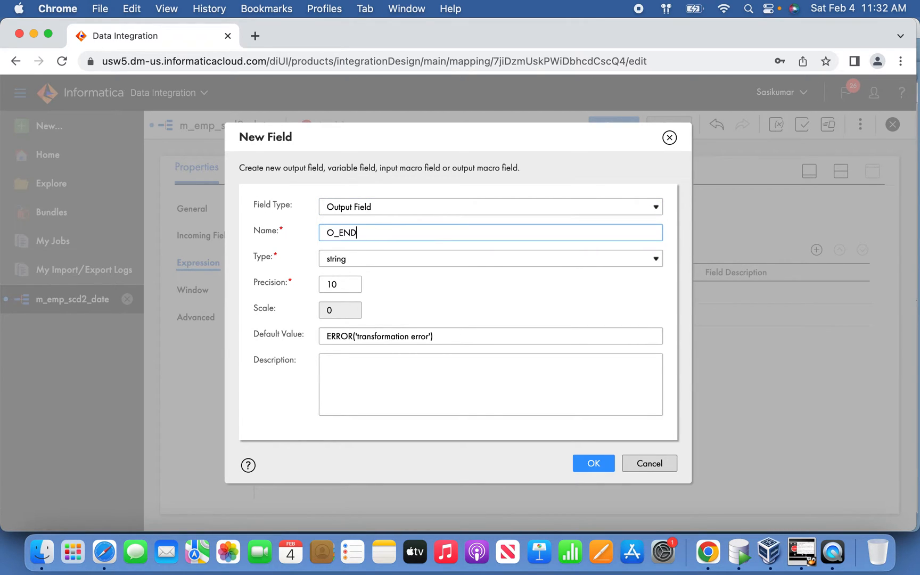
left_click(353, 257)
left_click(365, 339)
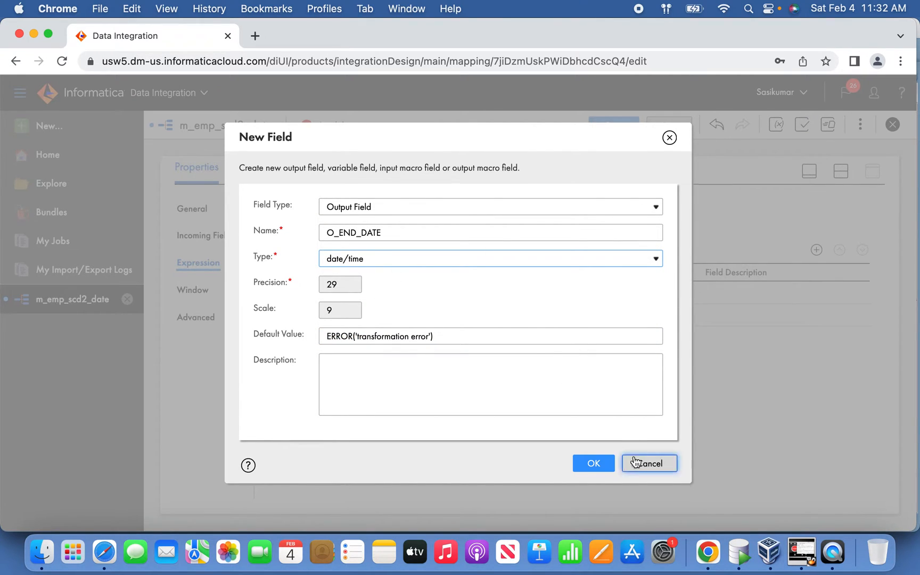
left_click(607, 463)
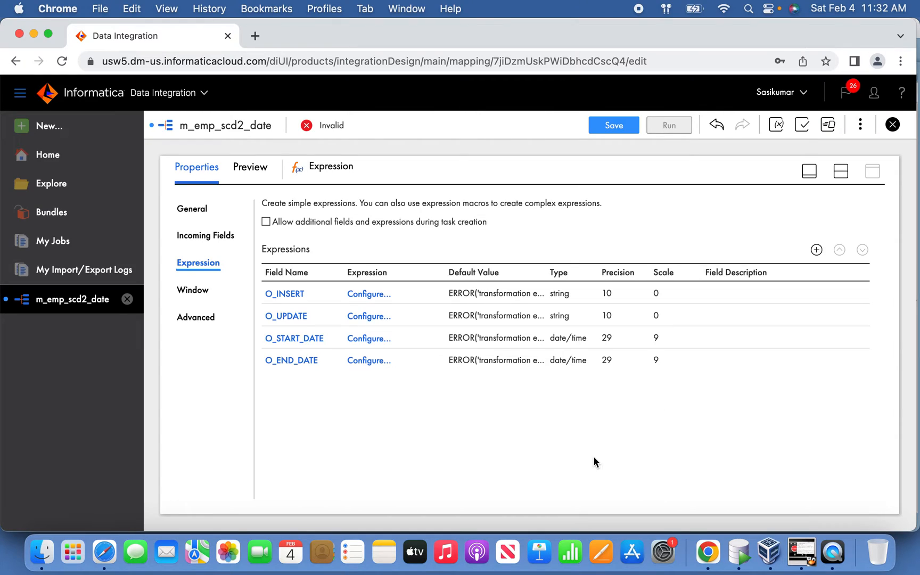
Step: Set the O_START_DATE expression to the system variable SYSDATE, validate it and apply it
left_click(369, 341)
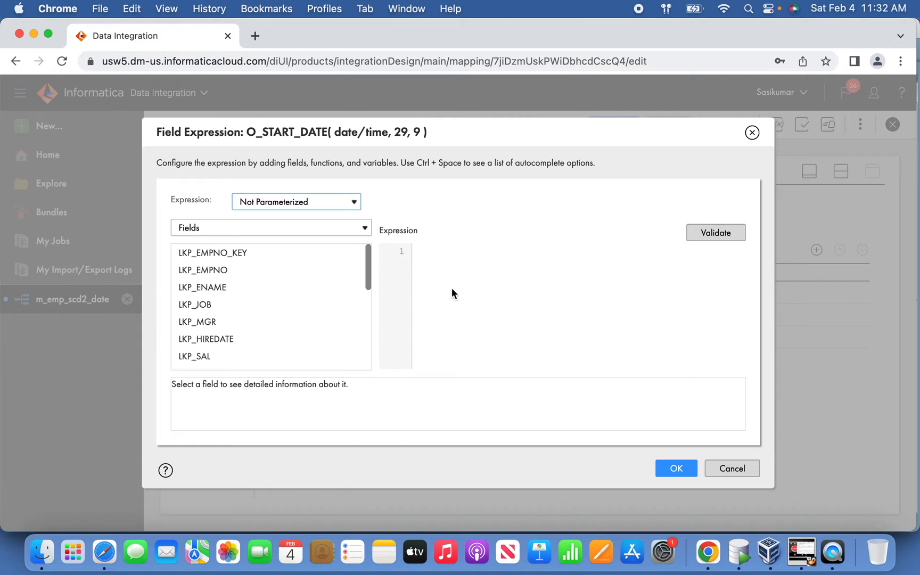
left_click(454, 286)
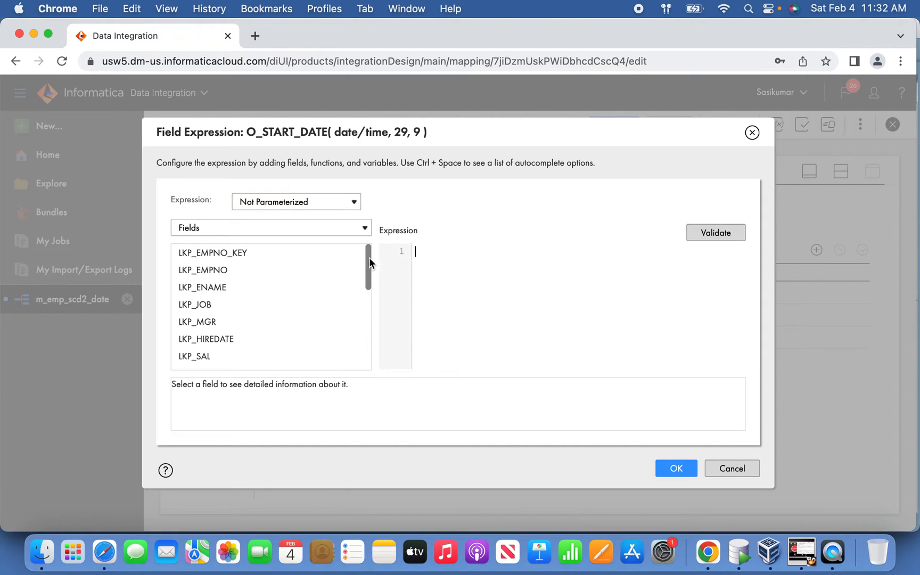
left_click(342, 235)
left_click(259, 245)
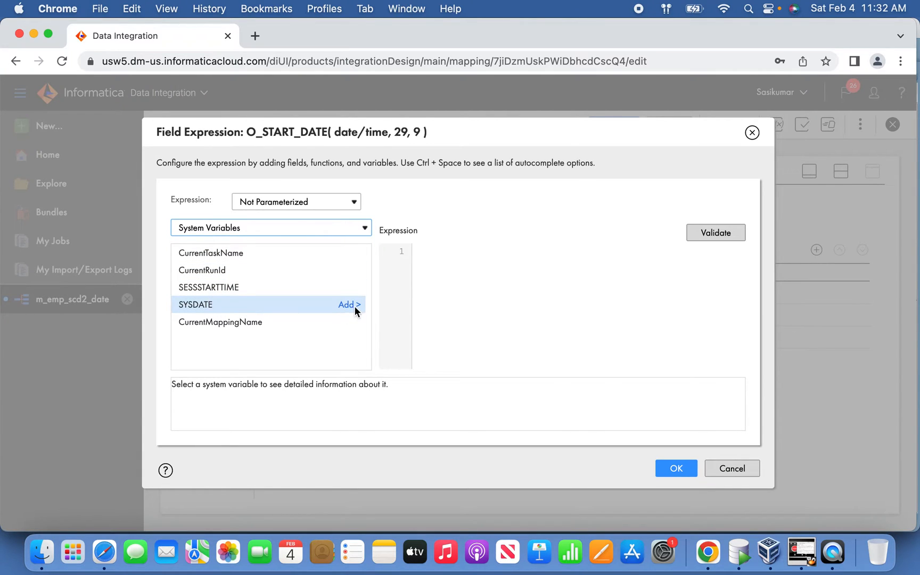
left_click(355, 305)
left_click(706, 234)
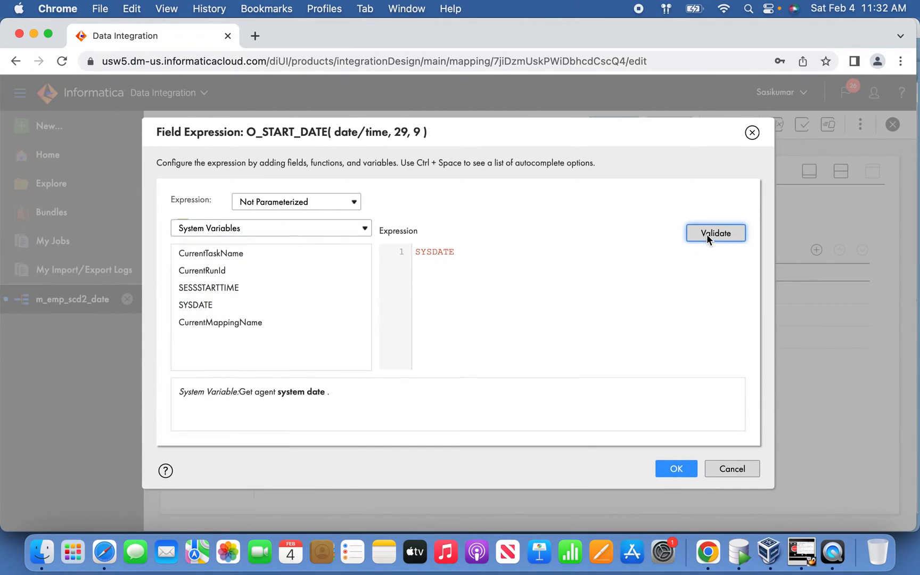
left_click(678, 471)
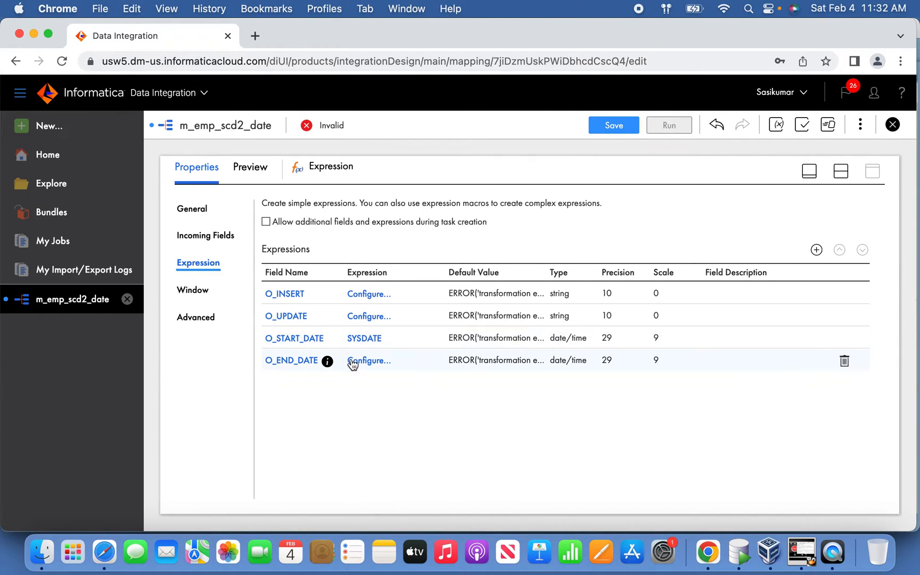
Step: Enter TO_DATE('12/31/9999','MM/DD/YYYY') as the expression for the O_END_DATE field
left_click(369, 361)
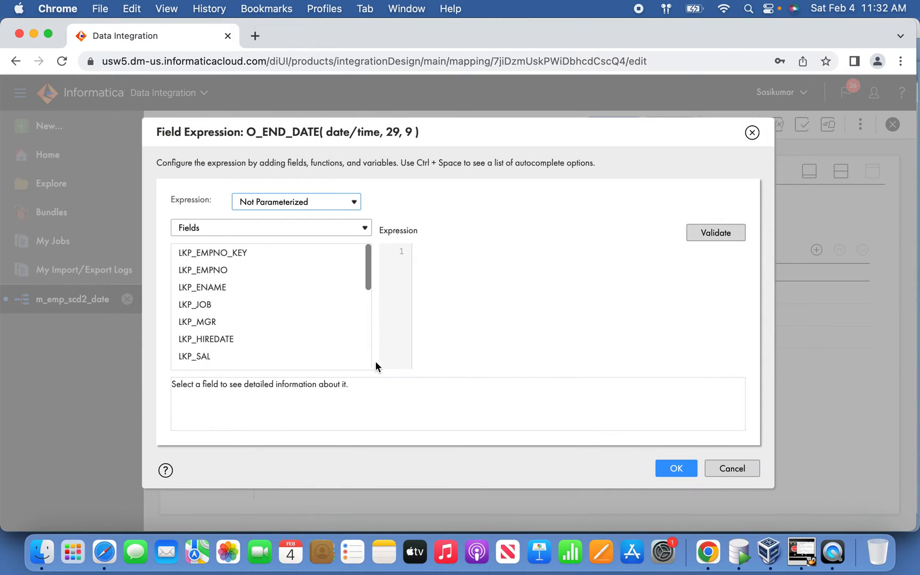
left_click(474, 260)
type("TO_DATE('12")
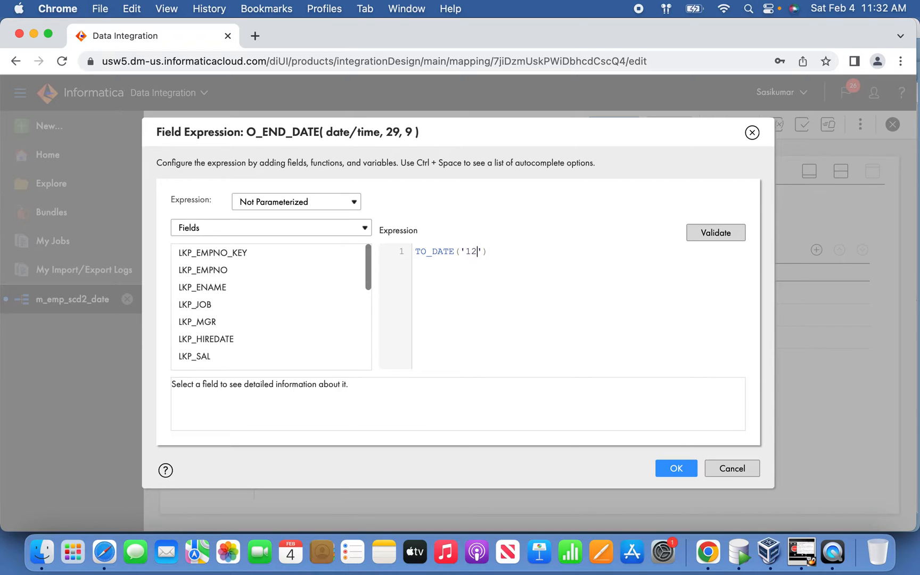
key("BackSpace")
type("/31/M")
key("BackSpace")
type("9999','MM/DD/YYYY")
Step: Review the date and format arguments of the O_END_DATE expression, then validate and apply it
left_click_drag(416, 252, 595, 251)
left_click(461, 251)
left_click(535, 252)
left_click(724, 236)
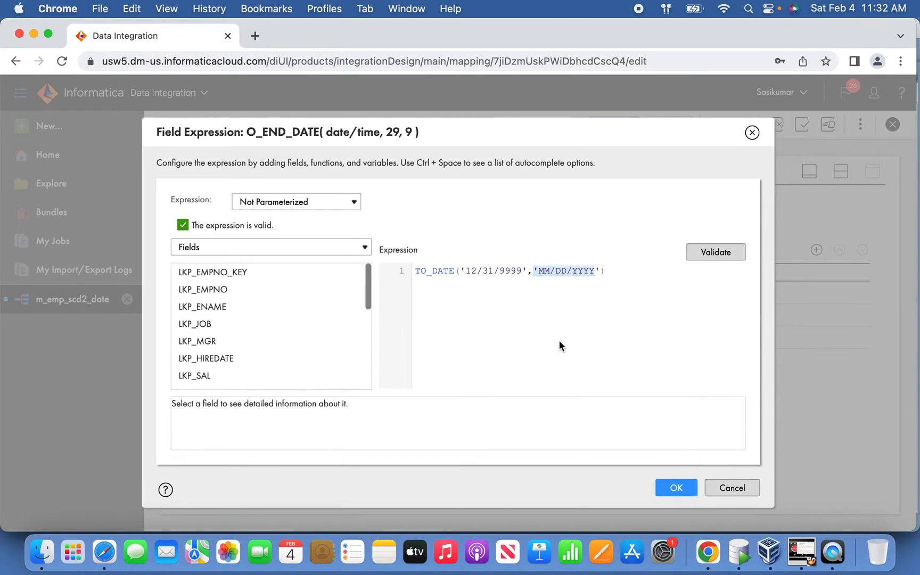
left_click(621, 279)
left_click_drag(522, 271, 489, 272)
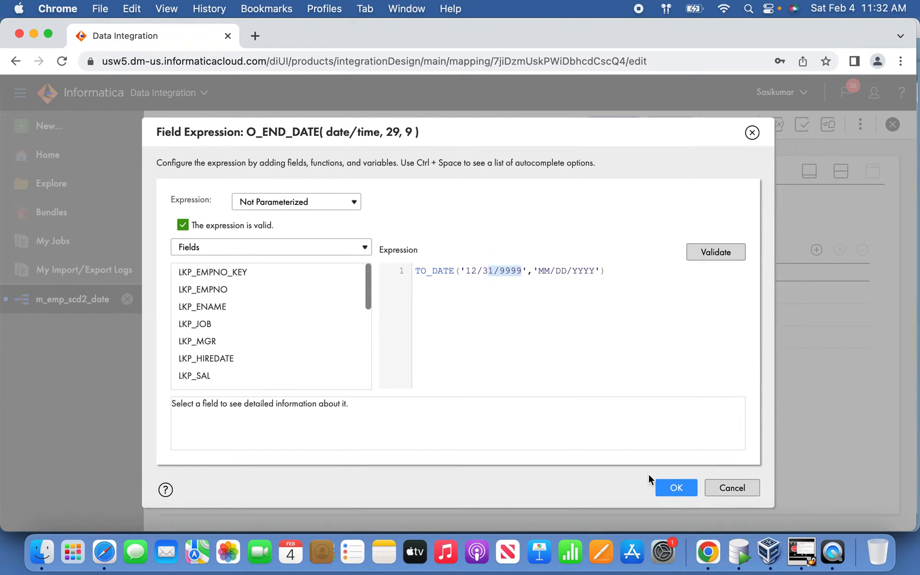
left_click(675, 486)
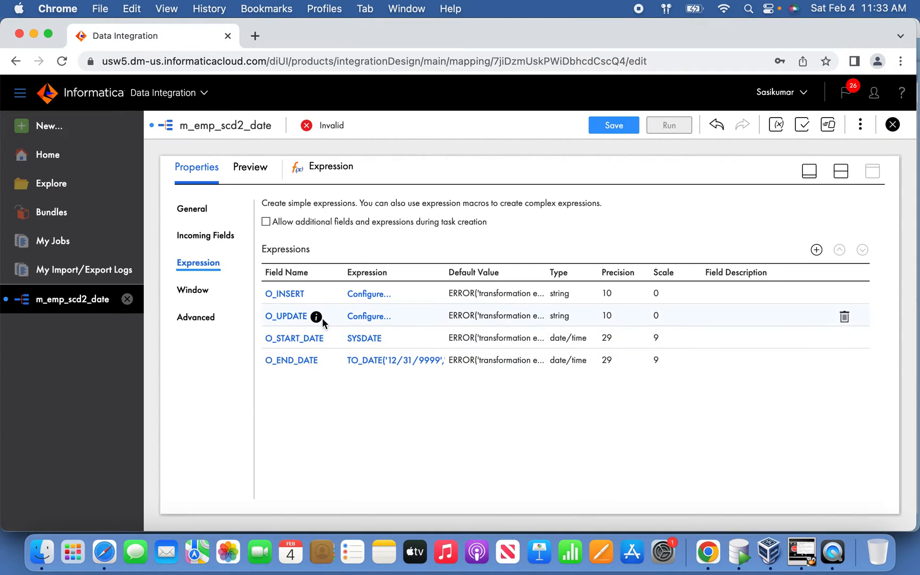
Step: Check the incoming fields, then set the O_INSERT expression to IIF(ISNULL(LKP_EMPNO),TRUE,FALSE), validate it and apply it
left_click(214, 238)
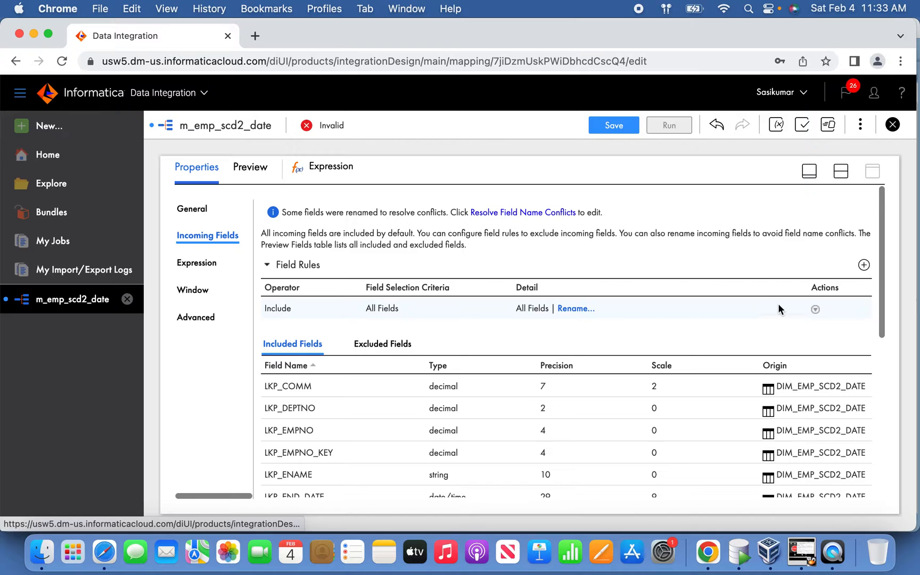
left_click(208, 268)
left_click(371, 293)
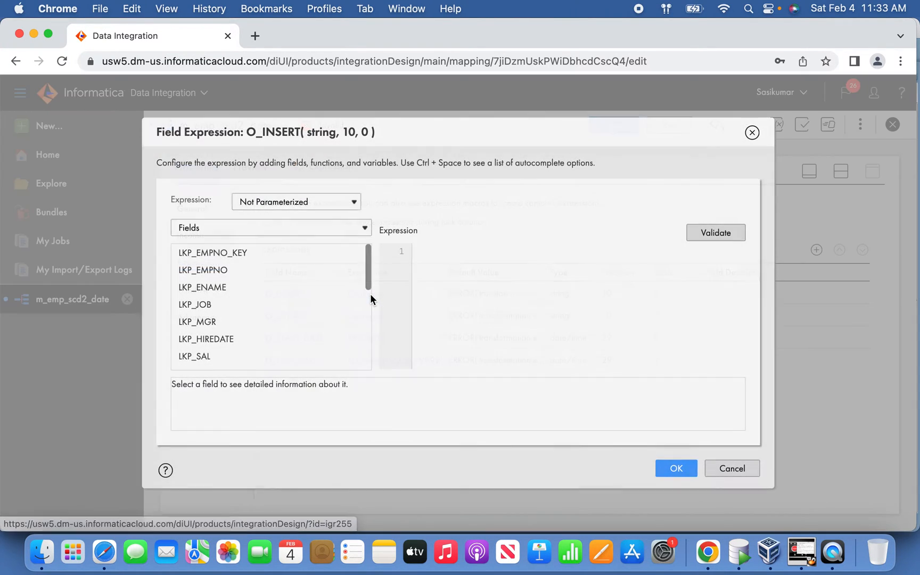
mouse_move(368, 278)
left_mouse_down()
mouse_move(370, 288)
mouse_move(373, 274)
left_mouse_up()
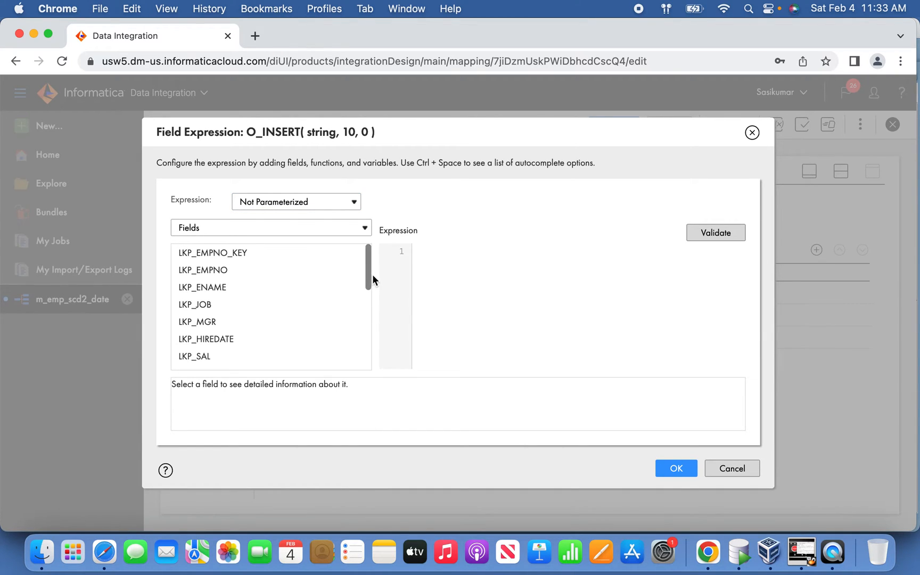
left_click(465, 272)
type("IIF(ISNULL(LKP_EMPNO),TRUE,")
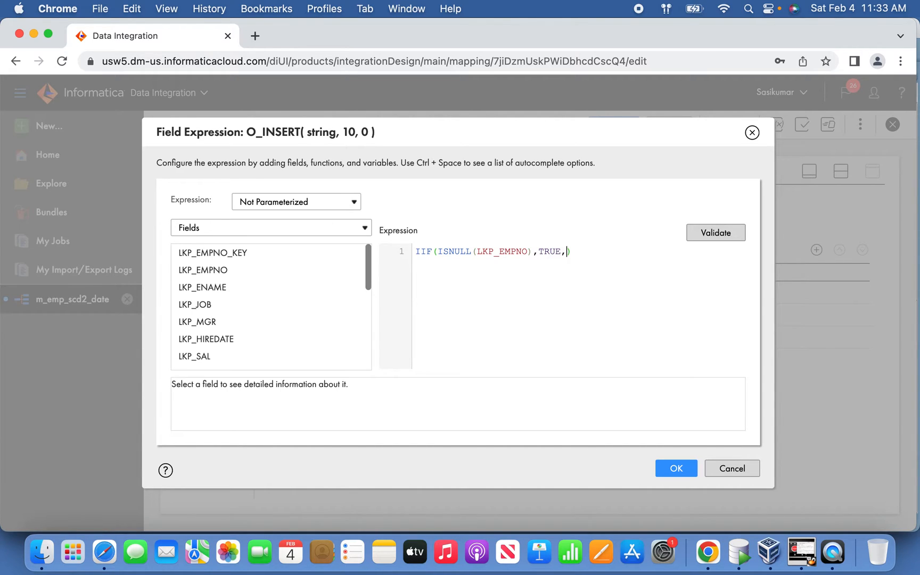
type("FALSE)")
left_click(704, 238)
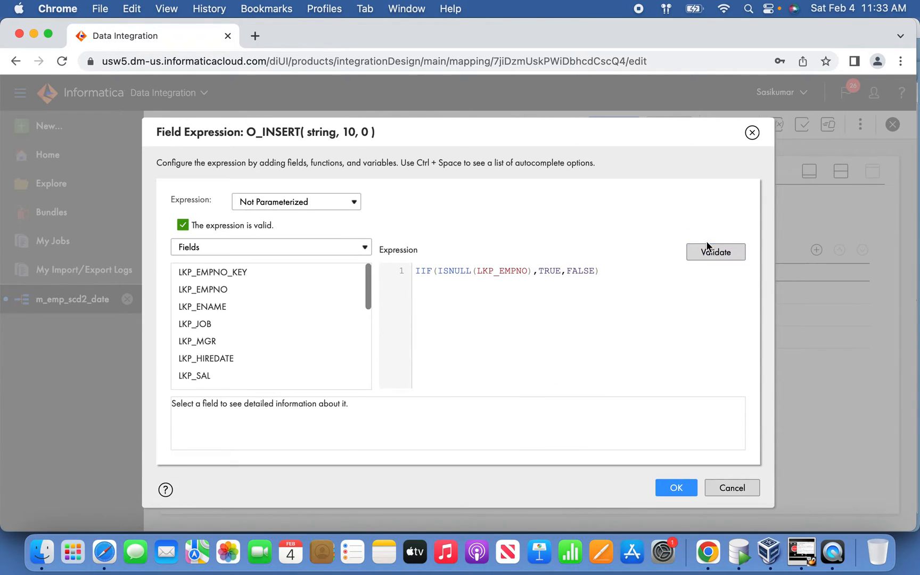
left_click(668, 483)
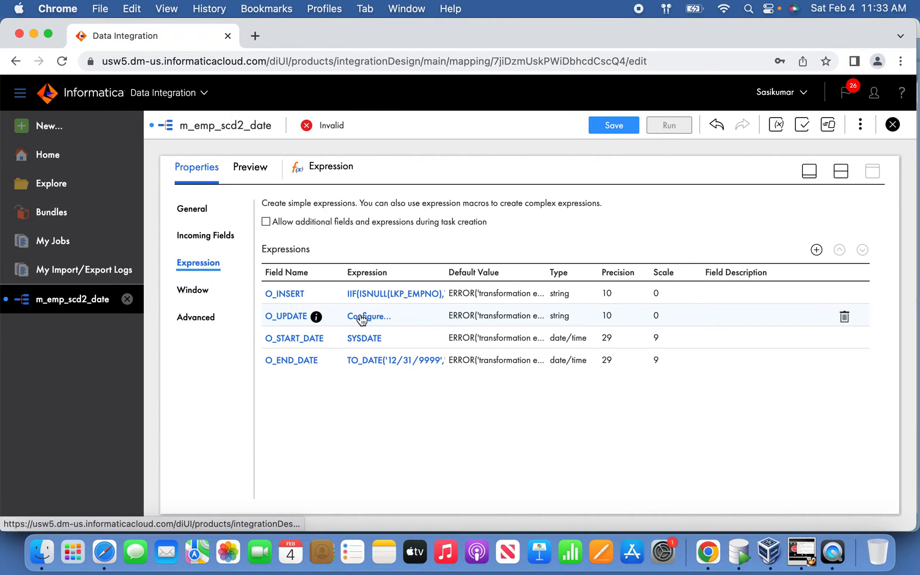
Step: Open the mapping m_emp_scd2 from the MyTestProj project and display the expressions of its Expression transformation
left_click(71, 190)
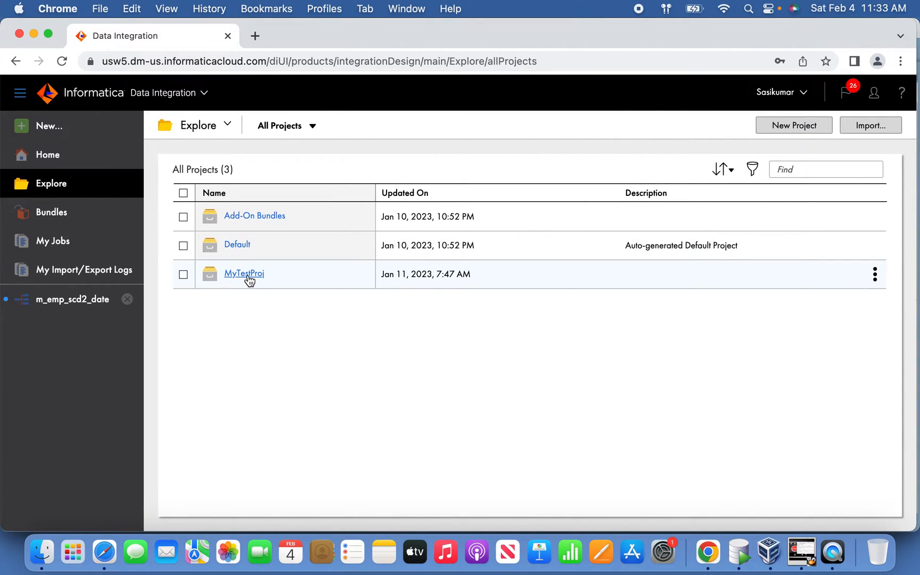
left_click(246, 274)
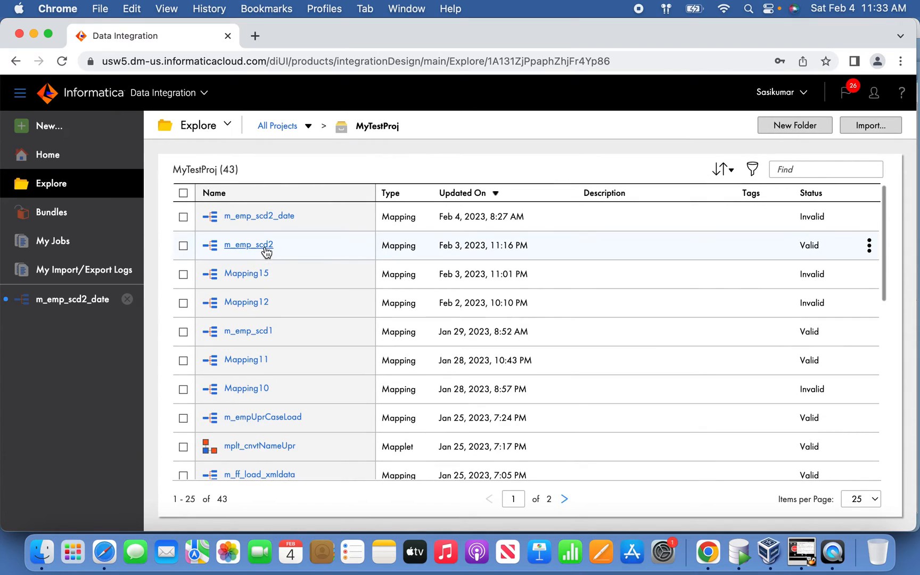
left_click(263, 246)
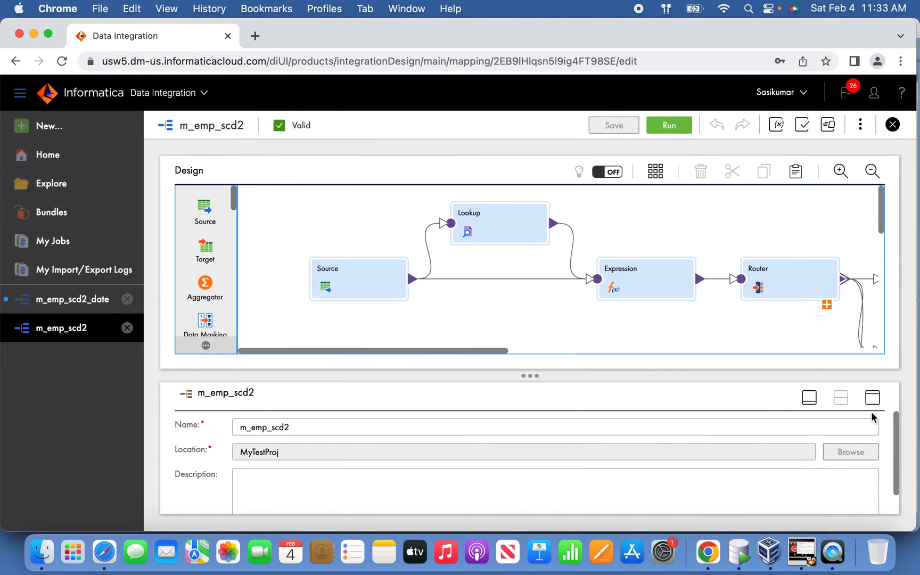
left_click(677, 294)
left_click(878, 397)
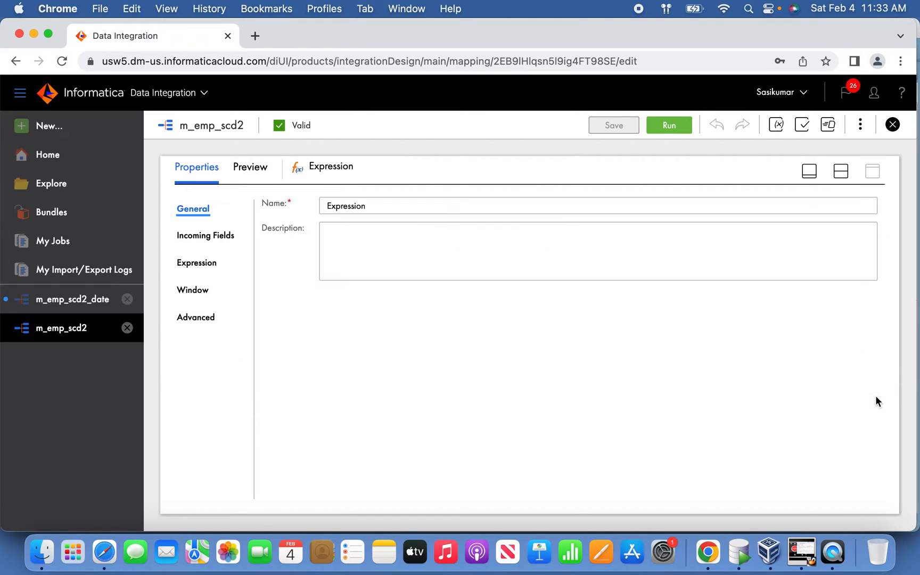
left_click(211, 262)
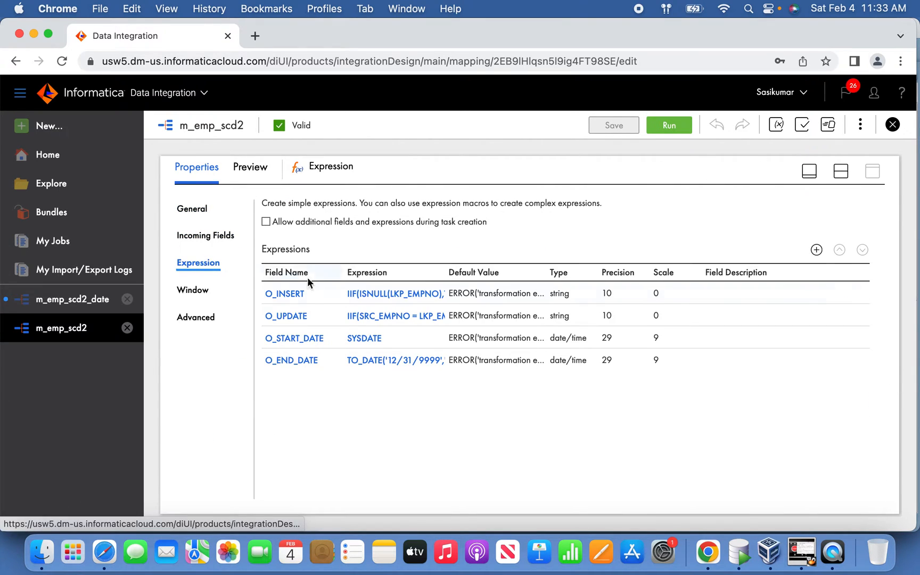
Step: Copy the full O_UPDATE expression from m_emp_scd2 without changing it, and return to the mapping m_emp_scd2_date
left_click(391, 317)
left_click_drag(498, 349, 385, 234)
key("super+c")
left_click(732, 468)
left_click(64, 301)
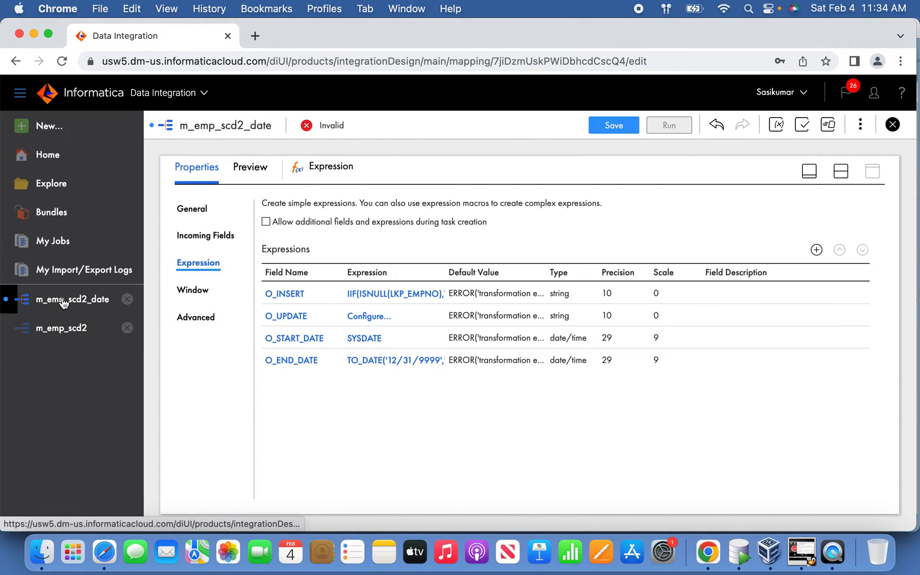
Step: Paste the copied expression into O_UPDATE and review its SRC_EMPNO = LKP_EMPNO match, column comparisons and TRUE/FALSE results
left_click(374, 320)
key("super+v")
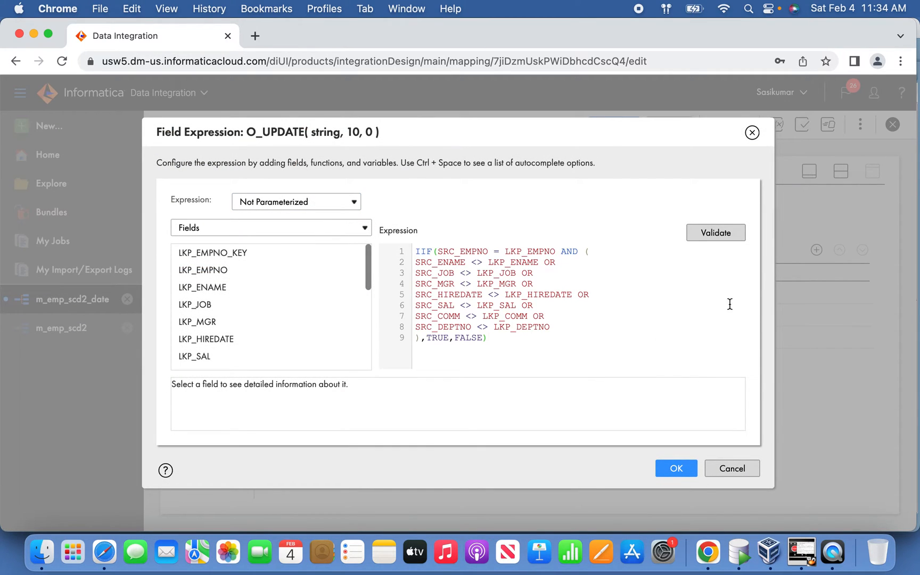
left_click_drag(438, 251, 556, 252)
left_click(506, 254)
left_click(539, 262)
left_click_drag(417, 262, 575, 326)
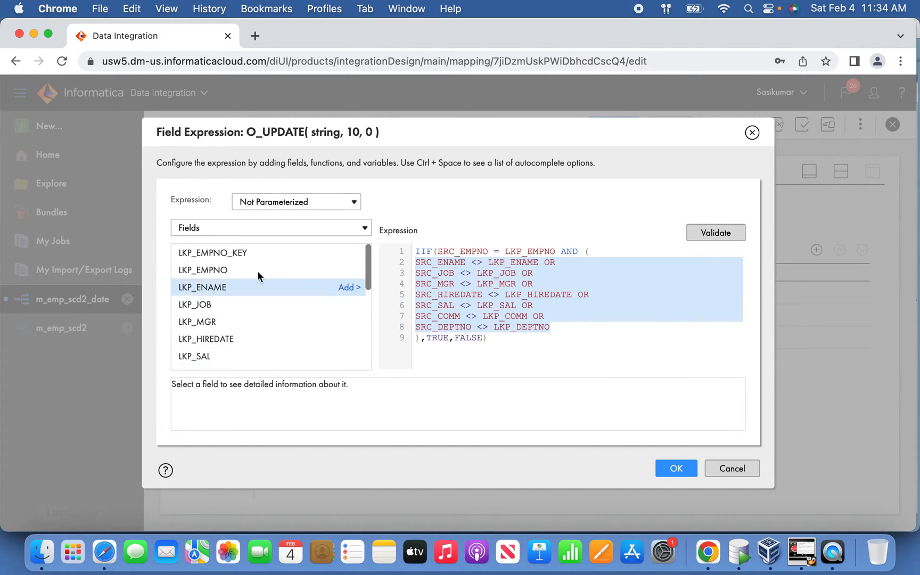
left_click(621, 306)
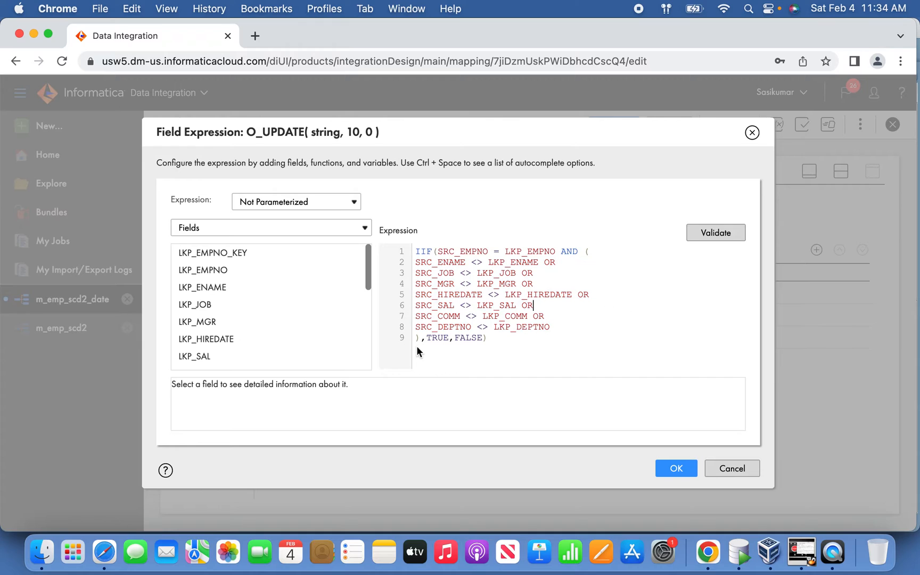
double_click(438, 340)
left_click_drag(569, 329, 414, 248)
left_click(502, 329)
double_click(446, 340)
Step: Validate the O_UPDATE expression, recheck its source-to-lookup column comparisons, and apply it
left_click(718, 234)
left_click_drag(551, 346, 413, 285)
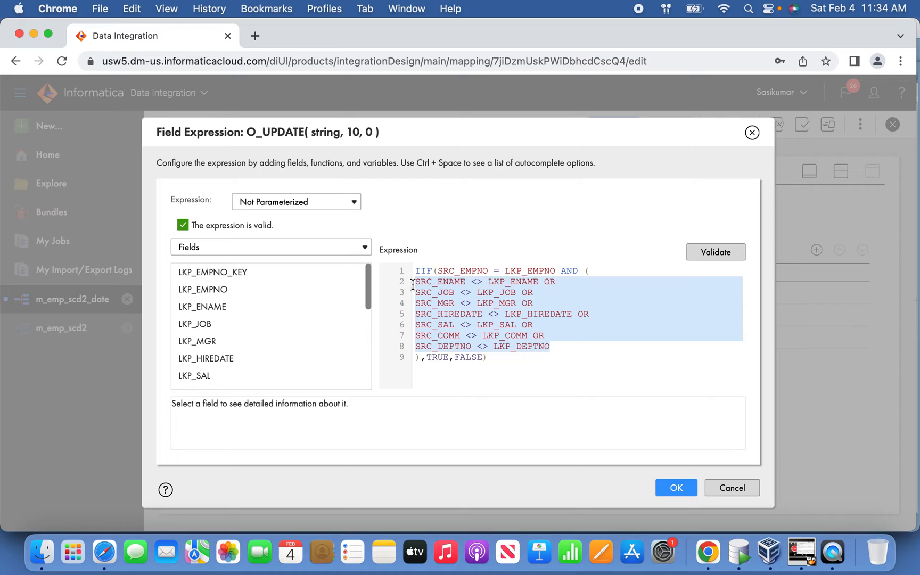
left_click(522, 321)
left_click_drag(552, 347, 416, 288)
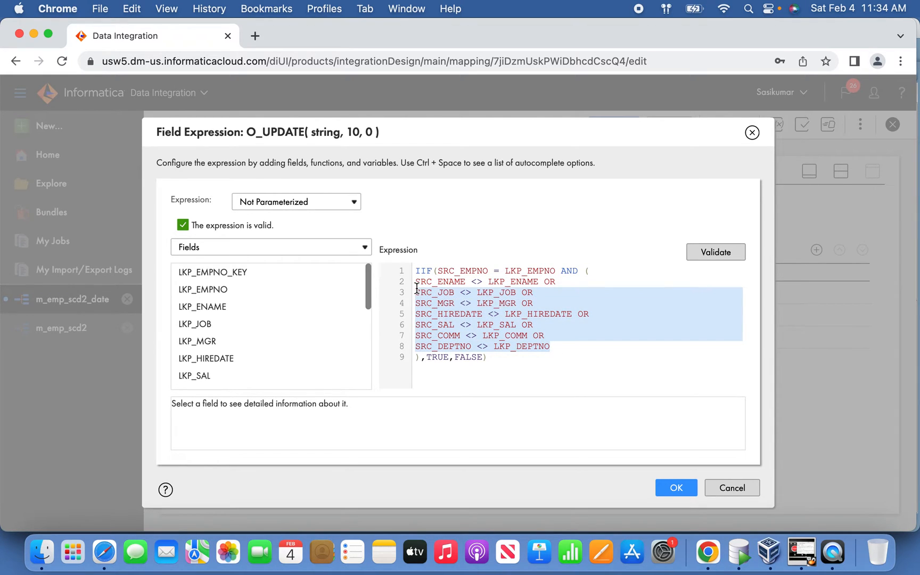
left_click(675, 487)
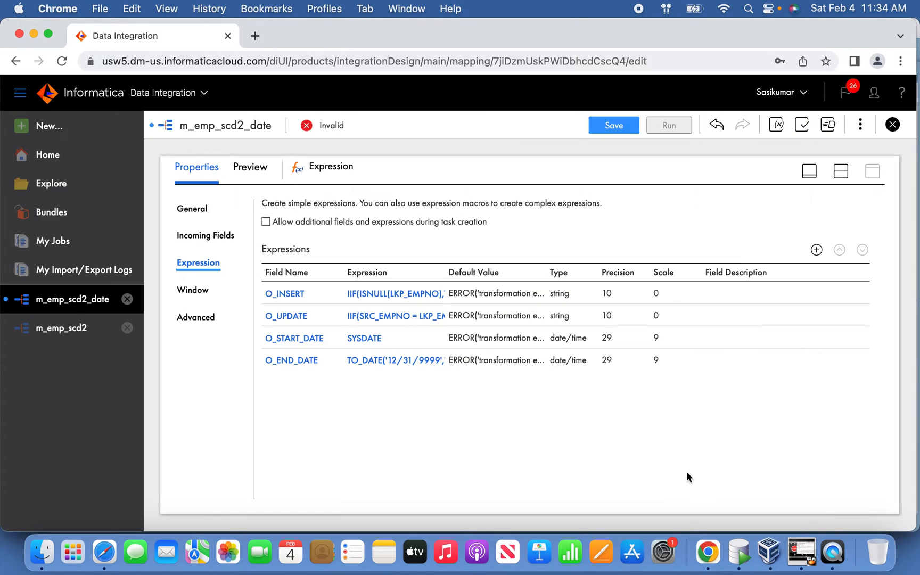
Step: Examine the design of the mapping m_emp_scd2, expanding its Router to see how the output groups feed the three targets
left_click(810, 171)
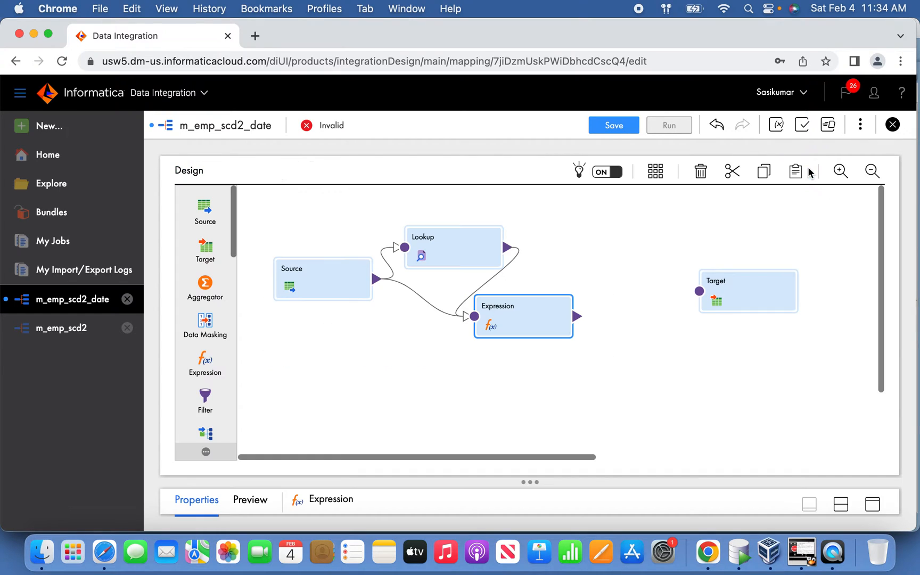
left_click(67, 330)
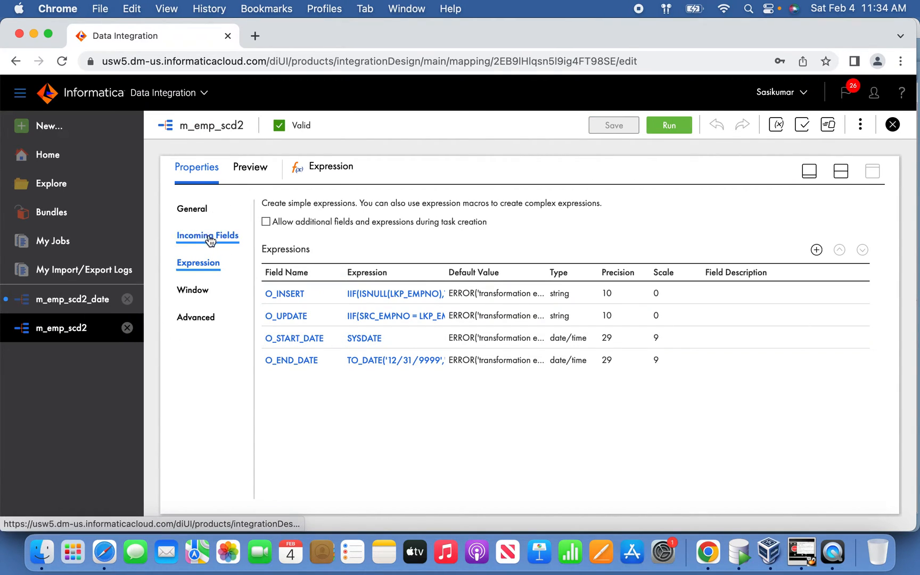
left_click(809, 172)
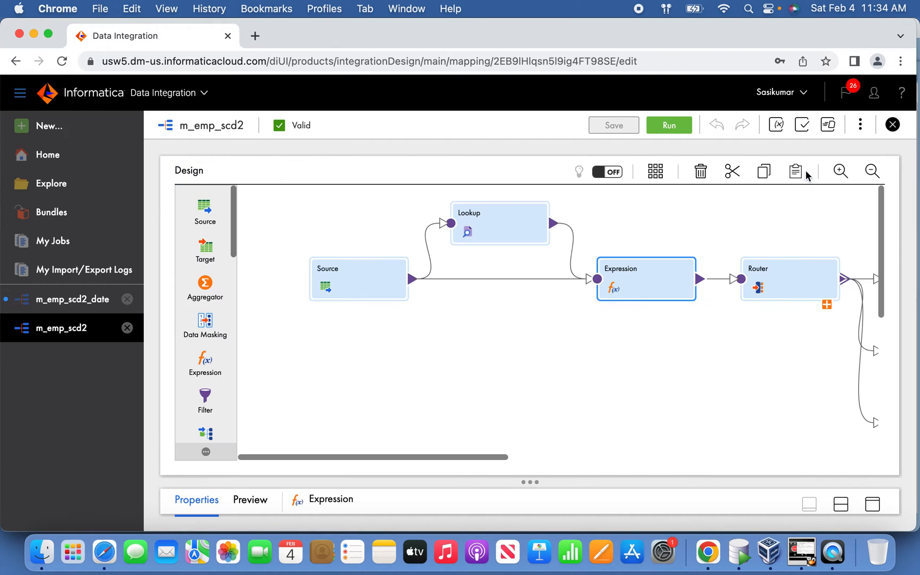
left_click_drag(499, 456, 587, 459)
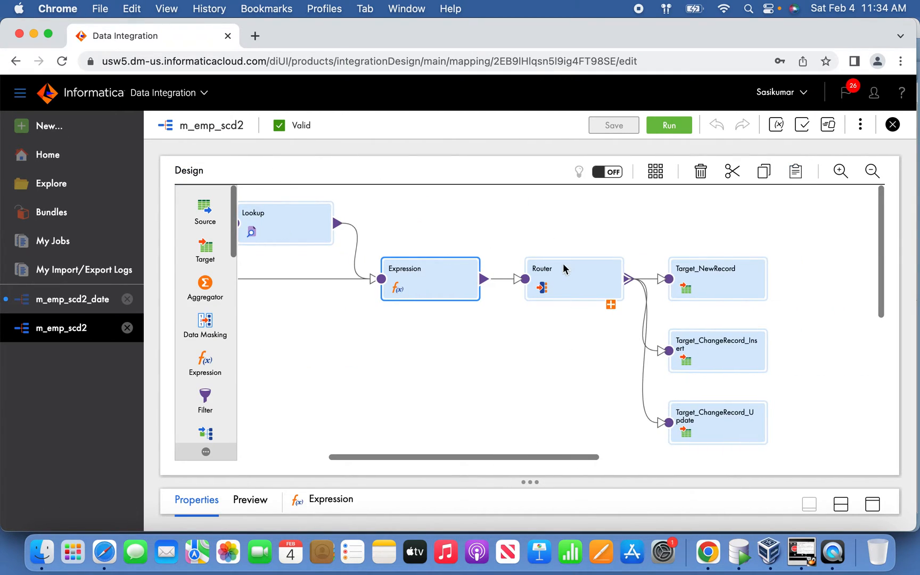
left_click(611, 304)
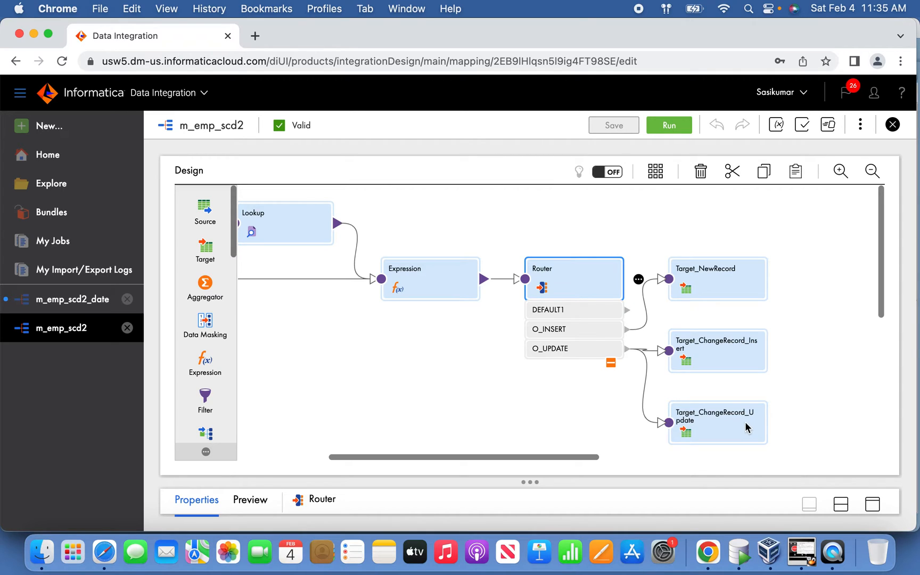
left_click(728, 357)
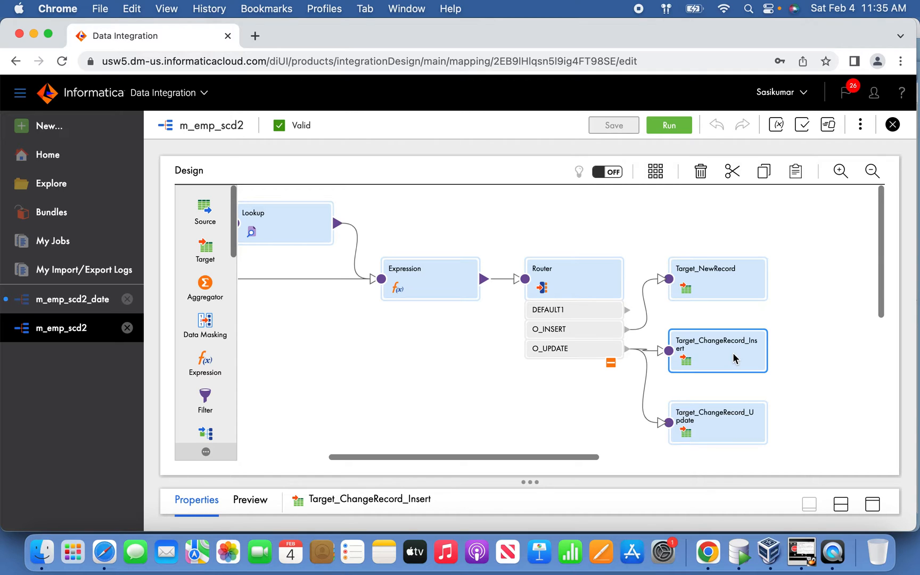
Step: Return to m_emp_scd2_date, add a Router transformation between the Expression and the Target, and link the Expression to it
left_click(94, 300)
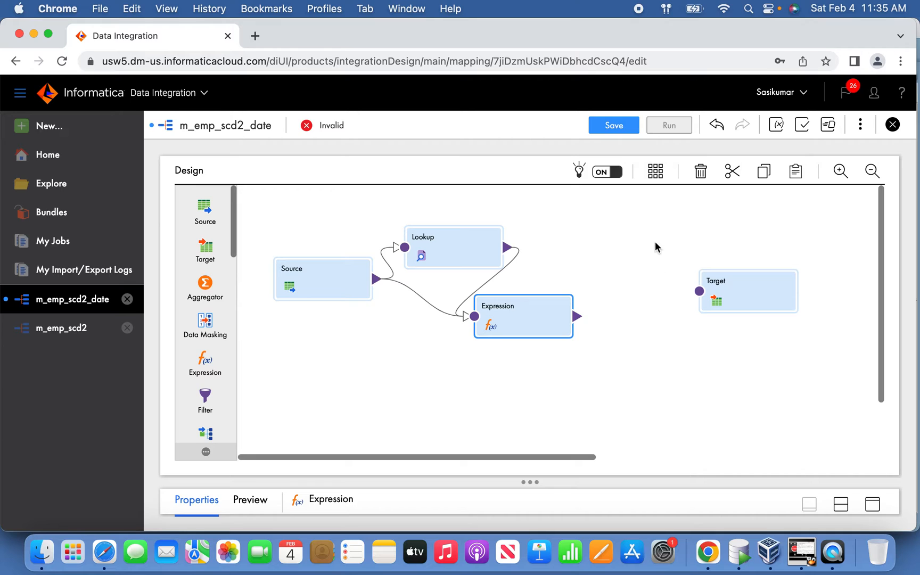
left_click_drag(233, 246, 235, 368)
left_click_drag(206, 334, 600, 322)
left_click_drag(574, 457, 470, 453)
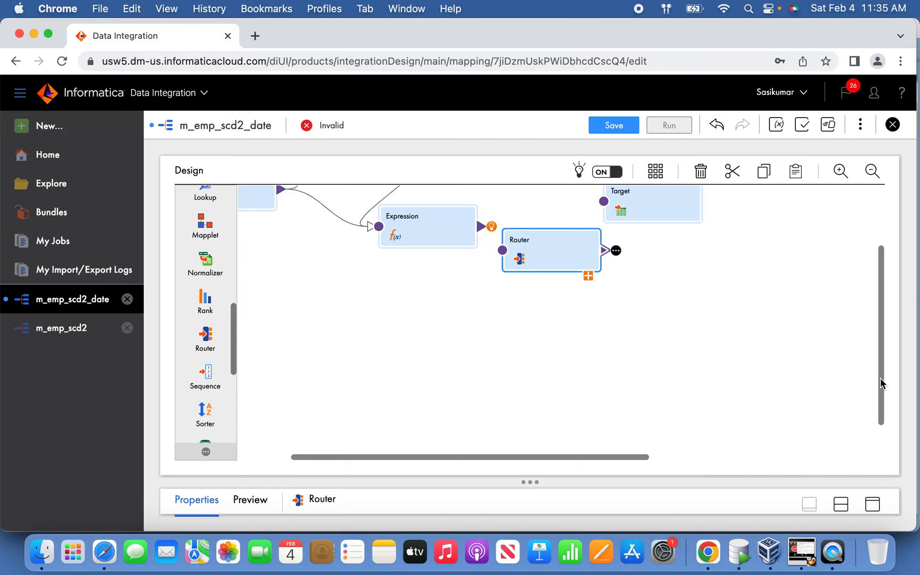
left_click_drag(882, 383, 884, 317)
left_click_drag(659, 288, 713, 244)
mouse_move(566, 342)
left_mouse_down()
mouse_move(554, 293)
mouse_move(572, 287)
left_mouse_up()
left_click_drag(482, 316, 509, 286)
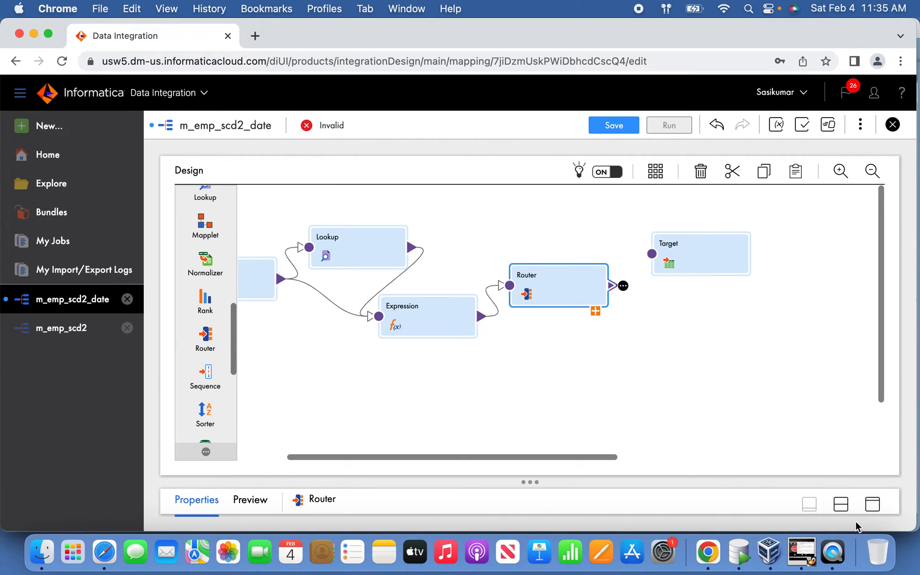
Step: Add an output group named O_INSERT to the Router
left_click(872, 504)
left_click(225, 265)
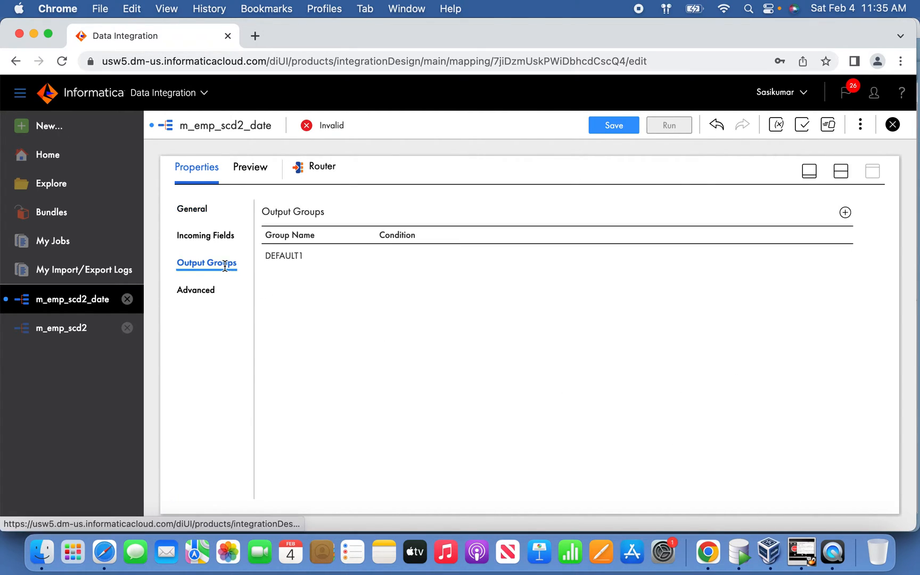
left_click(844, 213)
left_click(335, 283)
type("O_INSERT")
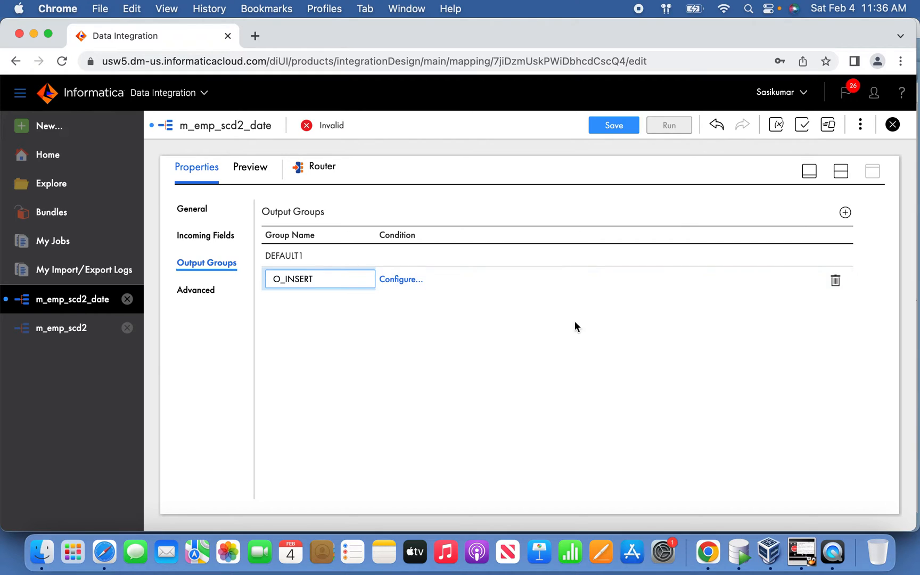
Step: Set the O_INSERT group's filter to an advanced condition using the O_INSERT field, validate it and apply it
left_click(399, 279)
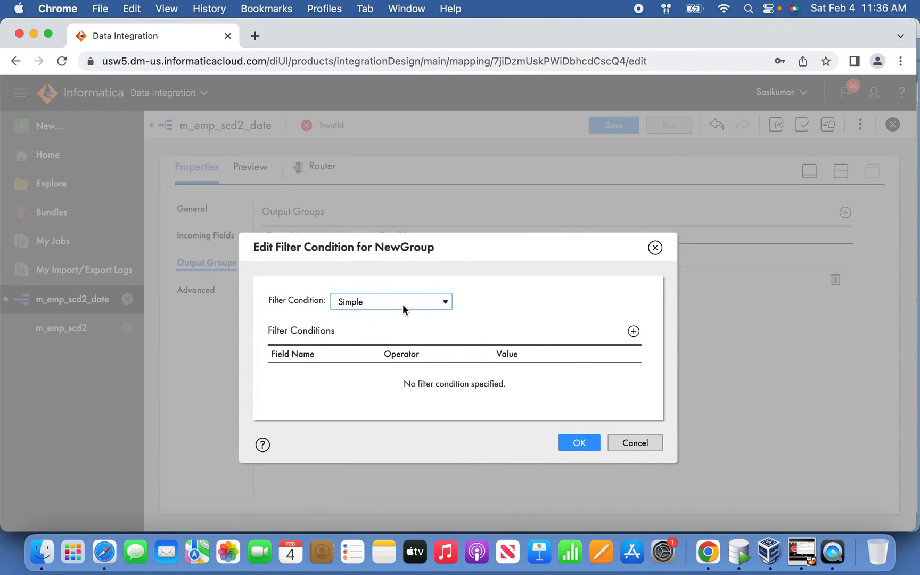
left_click(402, 305)
left_click(390, 319)
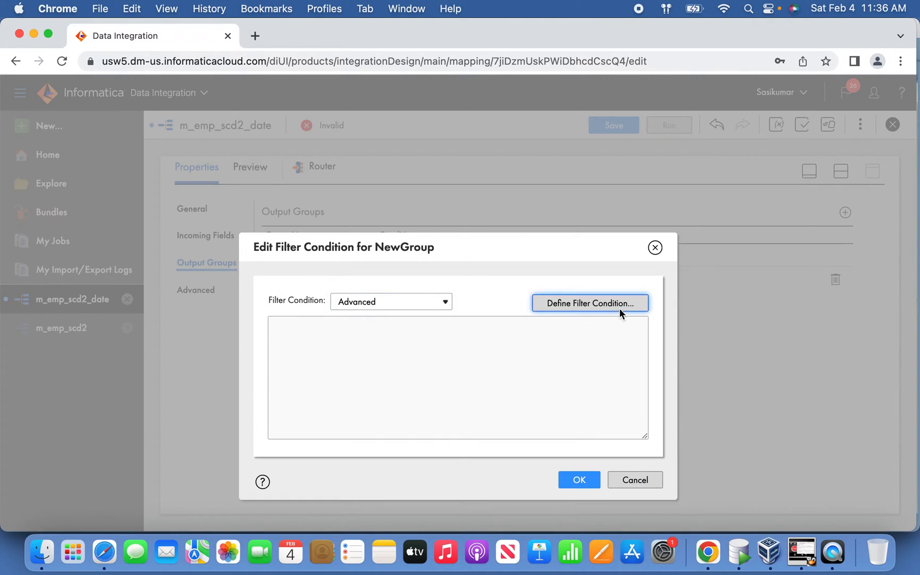
left_click(619, 307)
left_click(242, 221)
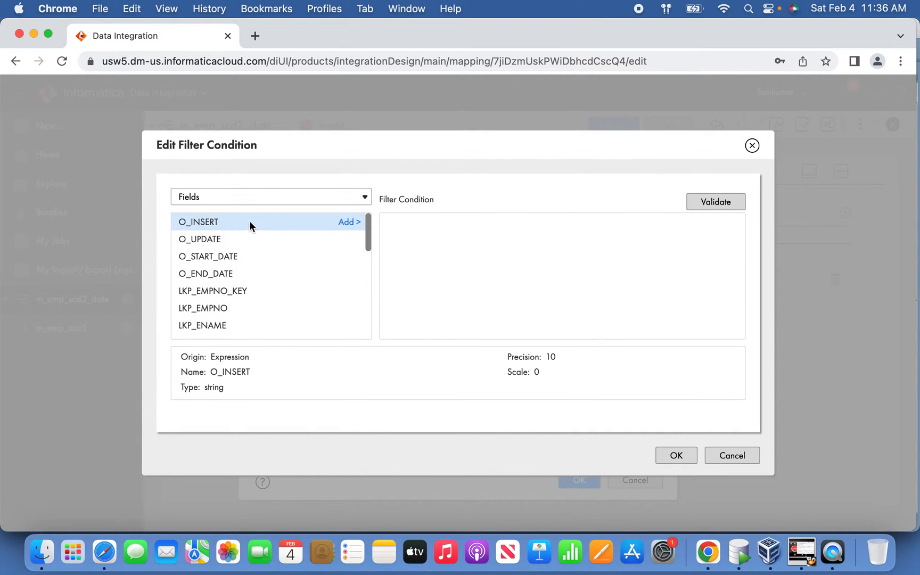
left_click(343, 221)
left_click(716, 203)
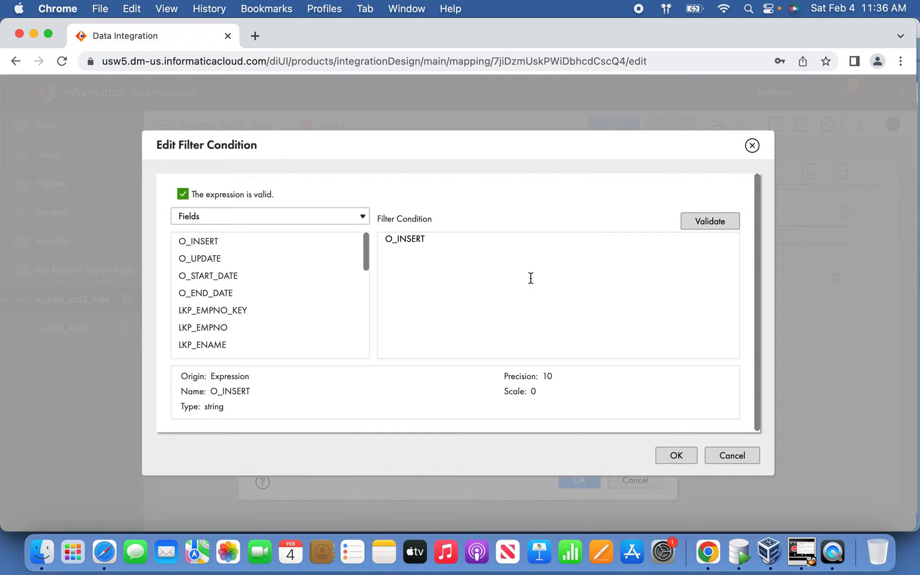
left_click(678, 456)
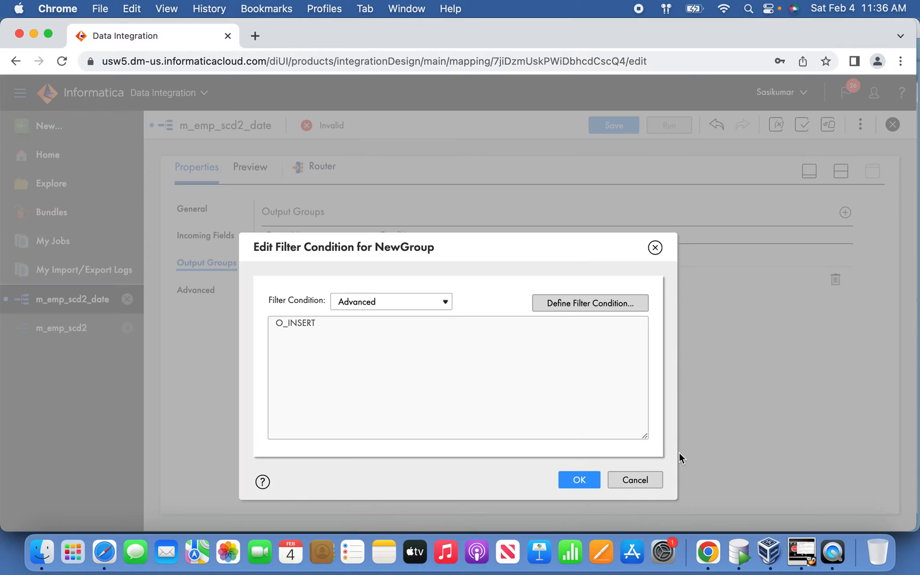
left_click(579, 480)
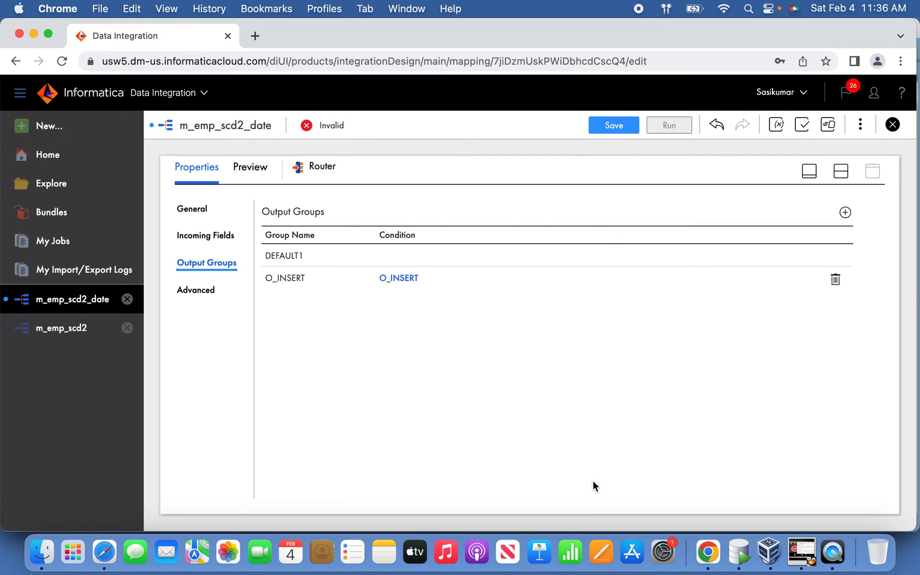
Step: Add a second Router output group named O_UPDATE with the O_UPDATE field as its advanced filter condition, validated and applied
left_click(845, 213)
left_click(329, 301)
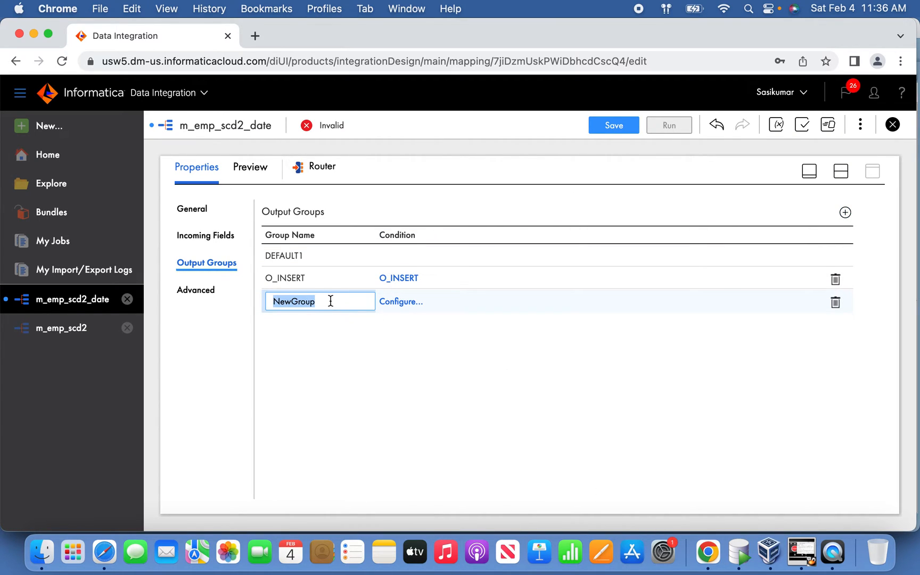
type("O_UPDATE")
left_click(396, 301)
left_click(416, 306)
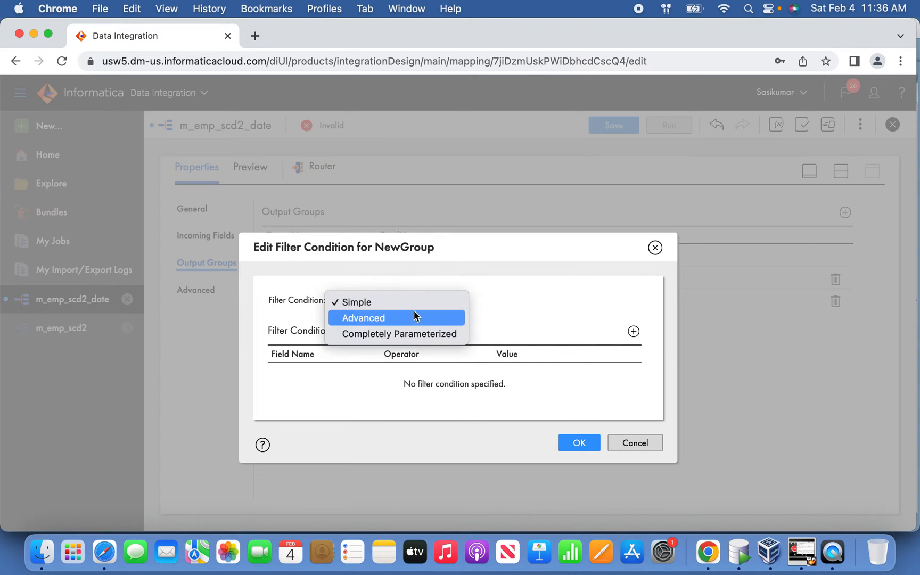
left_click(411, 318)
left_click(611, 304)
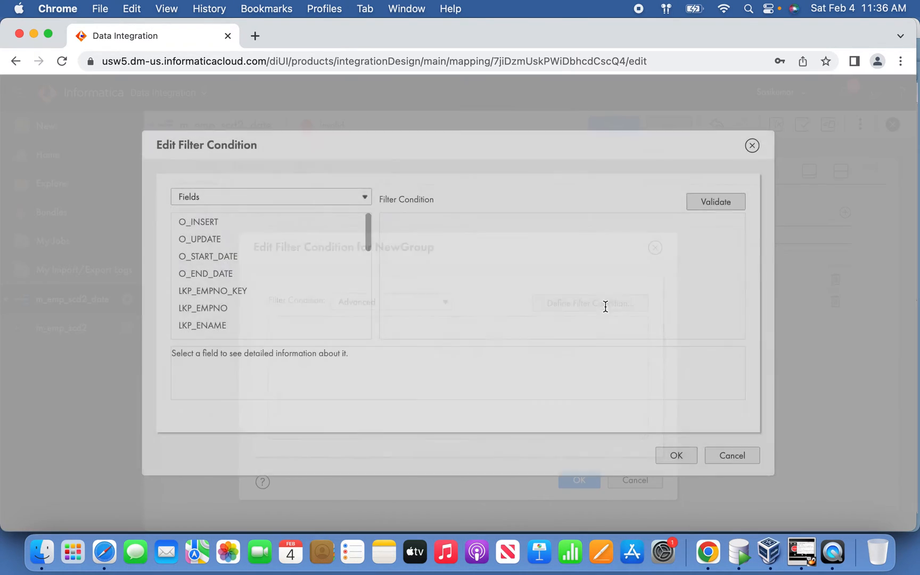
left_click(349, 239)
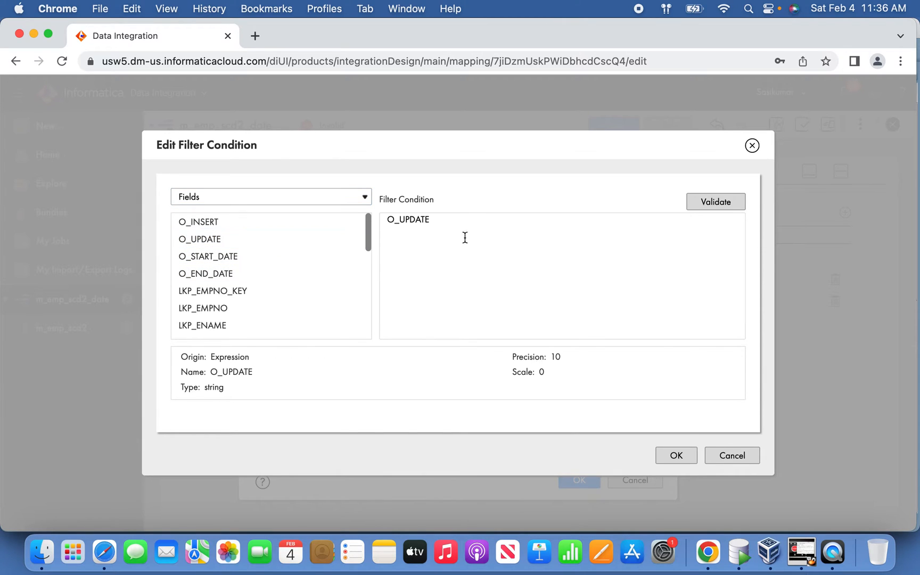
left_click(708, 203)
left_click(676, 456)
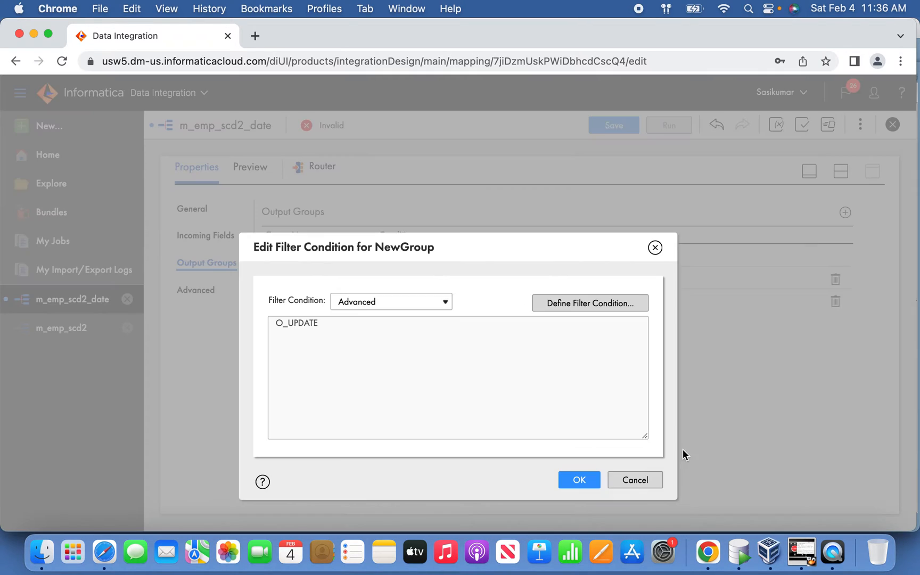
left_click(596, 482)
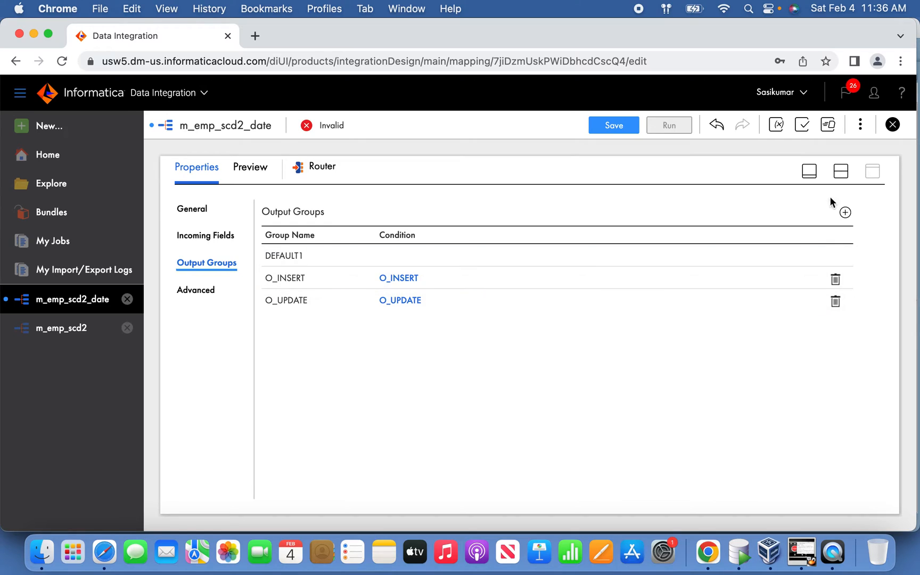
Step: Rename the Target transformation in the design as Target_NewRecord
left_click(811, 174)
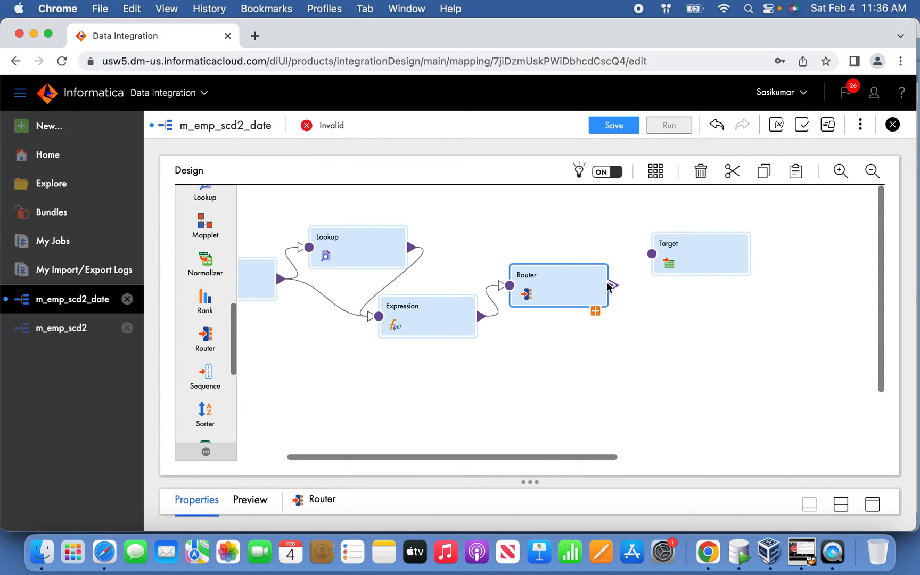
left_click(675, 264)
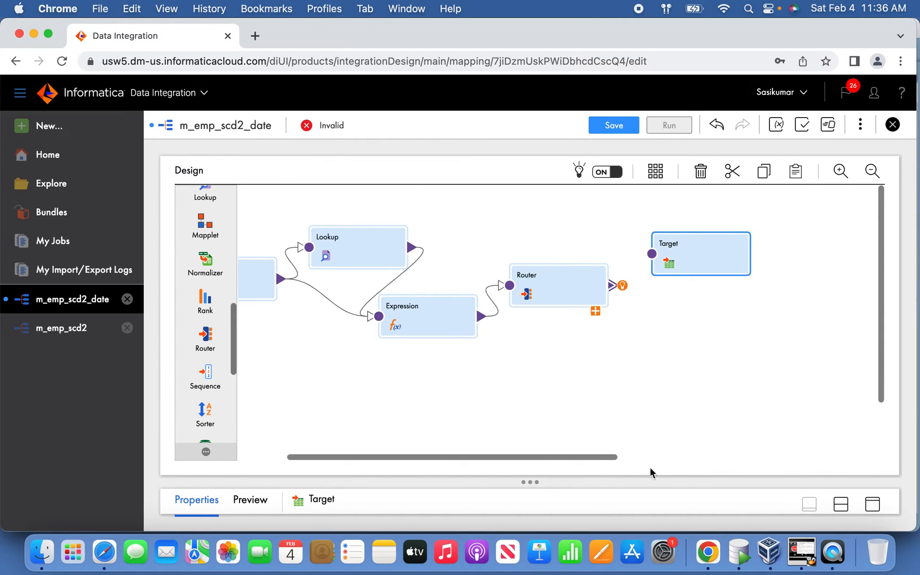
left_click_drag(582, 476, 595, 396)
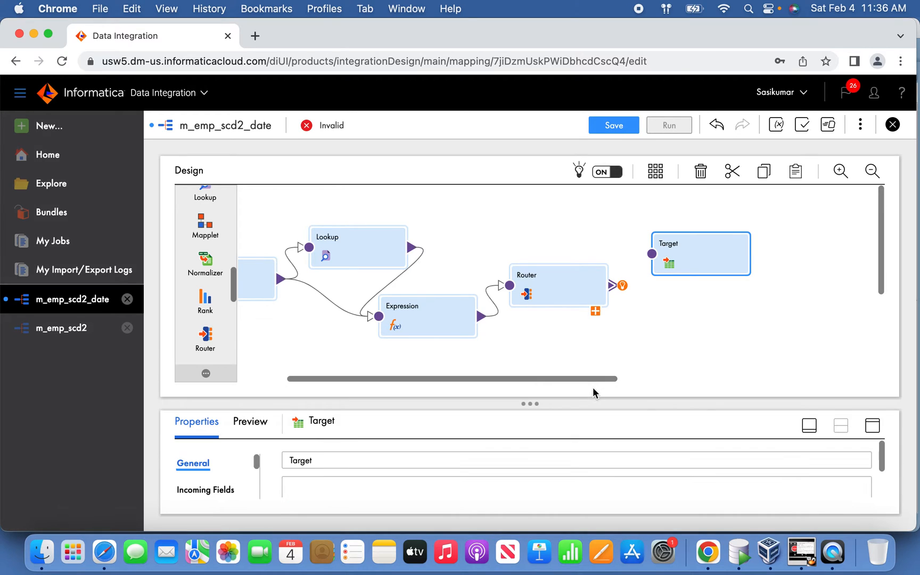
left_click(380, 461)
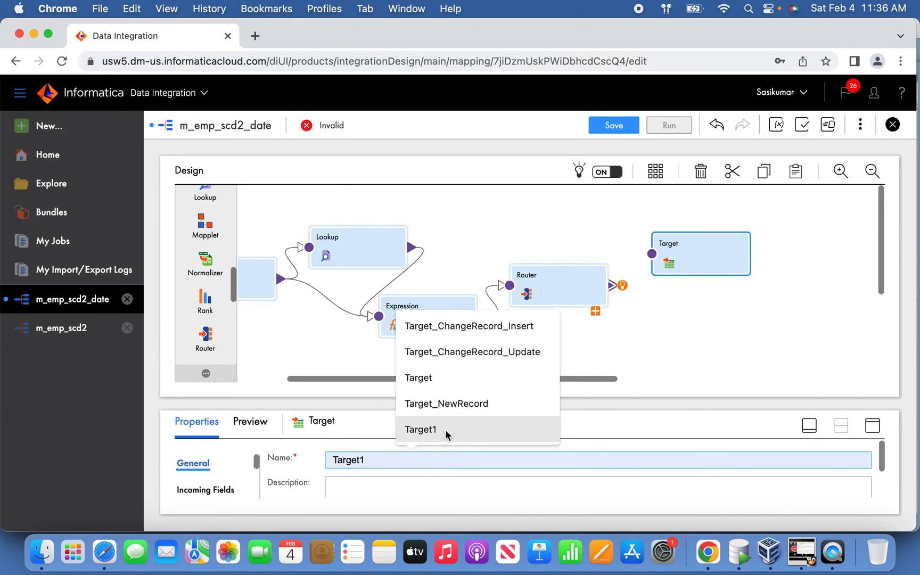
left_click(463, 408)
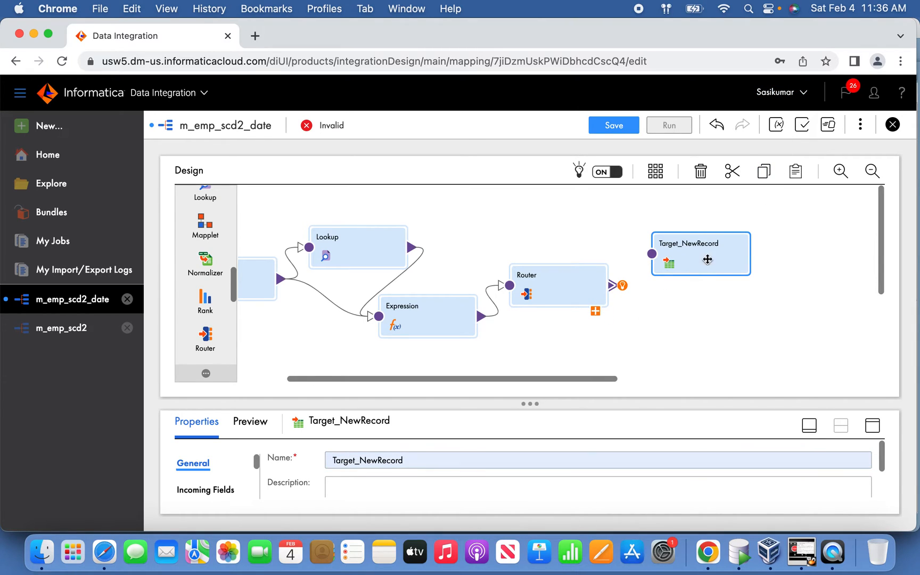
Step: Move Target_NewRecord farther from the Router and link the Router's O_INSERT group to it
left_click_drag(704, 257, 744, 274)
left_click(595, 311)
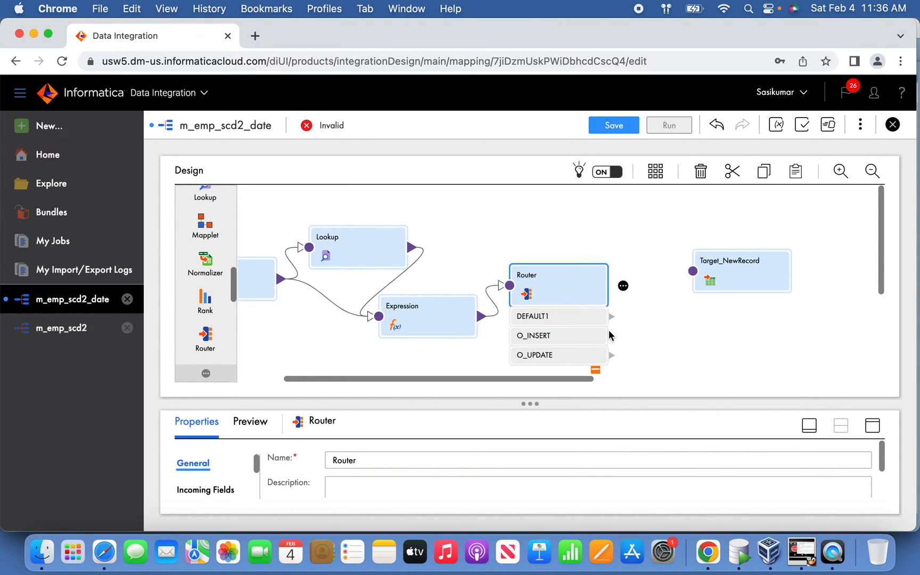
left_click_drag(613, 337, 693, 272)
Step: Add a second Target transformation to the design and place it just below Target_NewRecord
left_click_drag(882, 245, 882, 270)
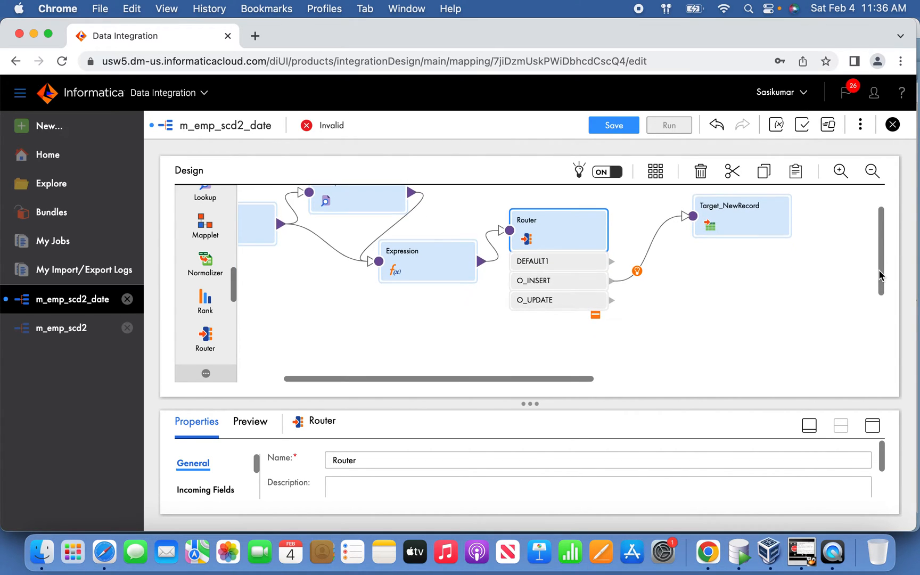
left_click_drag(232, 294, 231, 213)
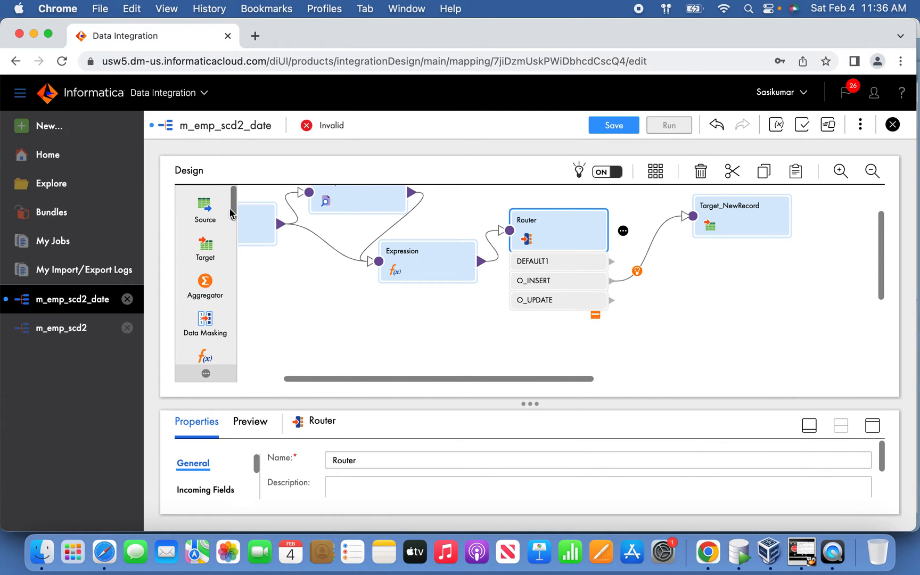
left_click_drag(205, 246, 705, 265)
scroll(705, 265, "right", 5)
left_click_drag(567, 379, 486, 378)
left_click_drag(596, 279, 651, 296)
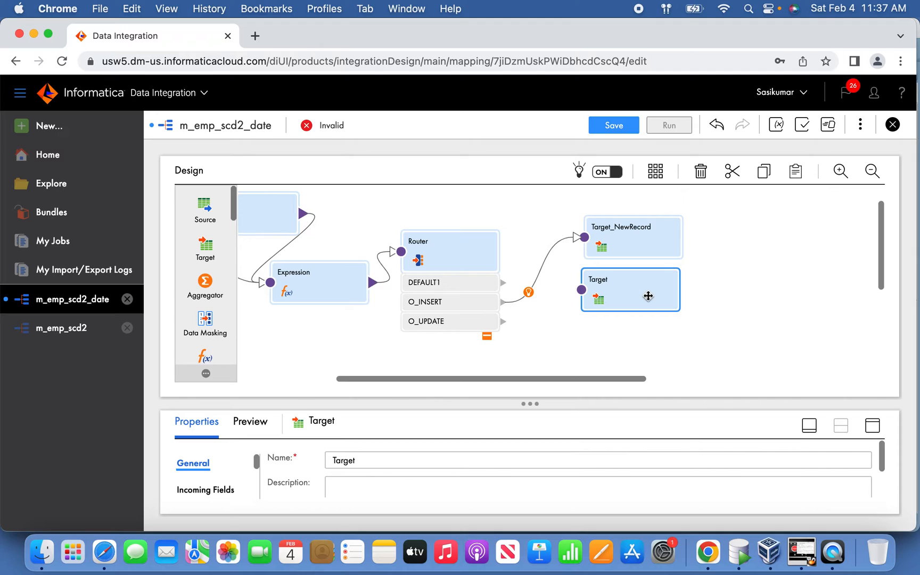
Step: Link the Router's O_UPDATE group to the new Target and rename that target Target_ChangeRecord_Update
left_click_drag(603, 376, 590, 378)
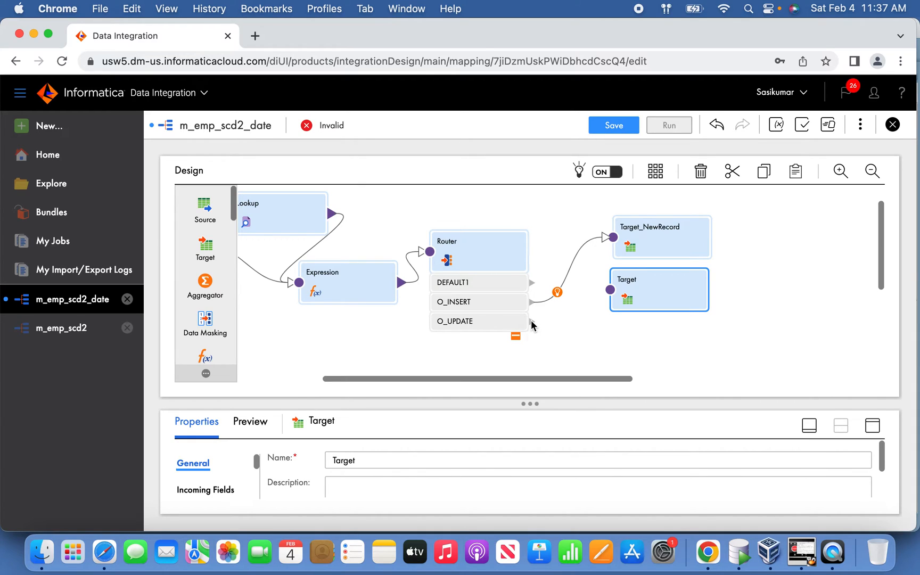
left_click_drag(581, 308, 611, 290)
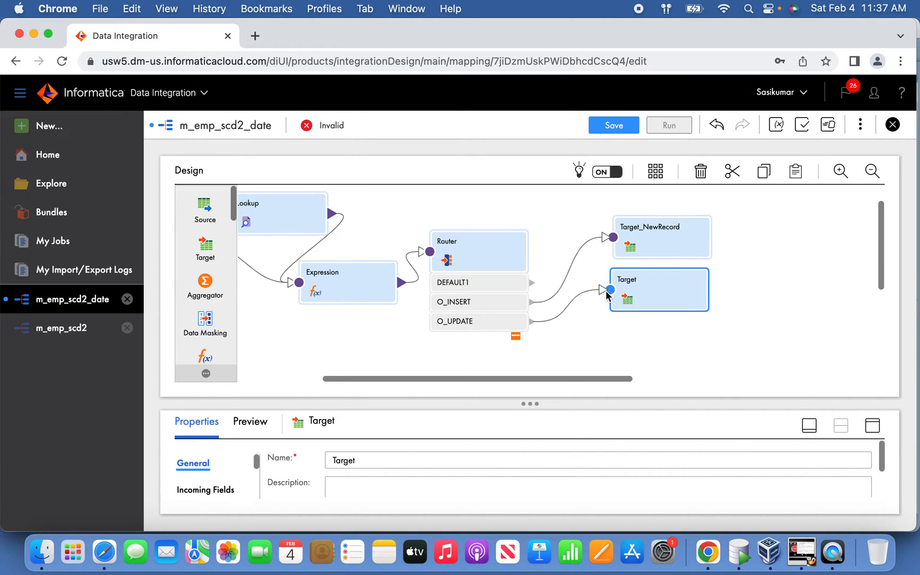
left_click(408, 453)
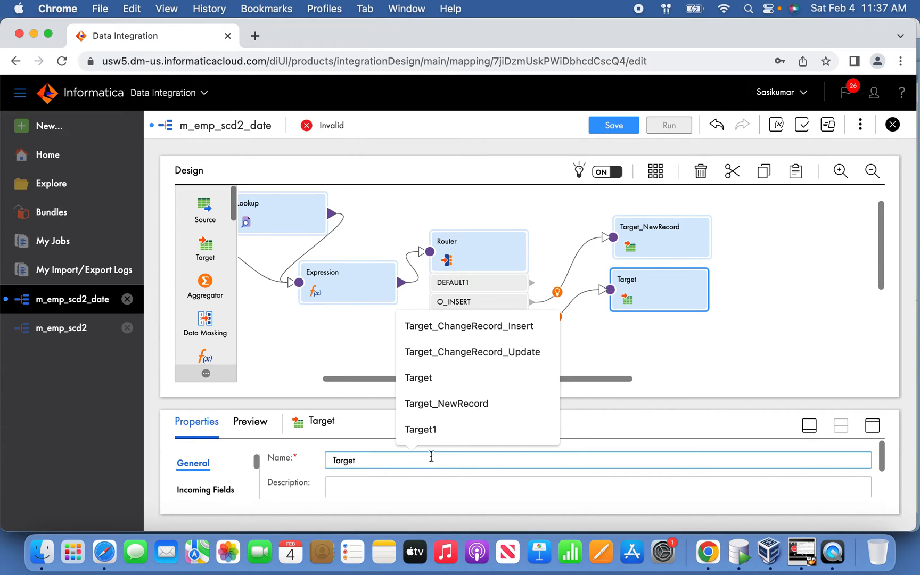
left_click(499, 360)
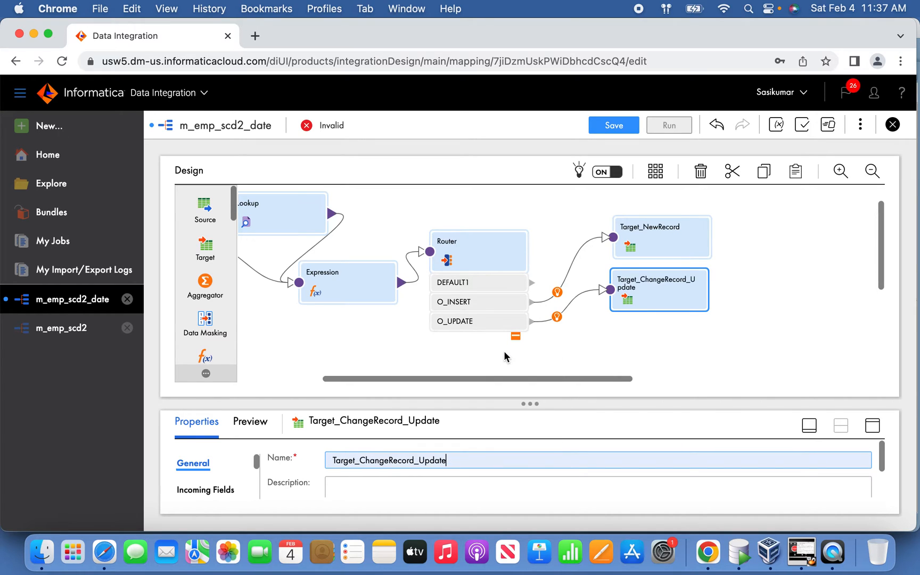
Step: Add a third Target transformation and place it below Target_ChangeRecord_Update
left_click(653, 339)
left_click_drag(206, 246, 626, 337)
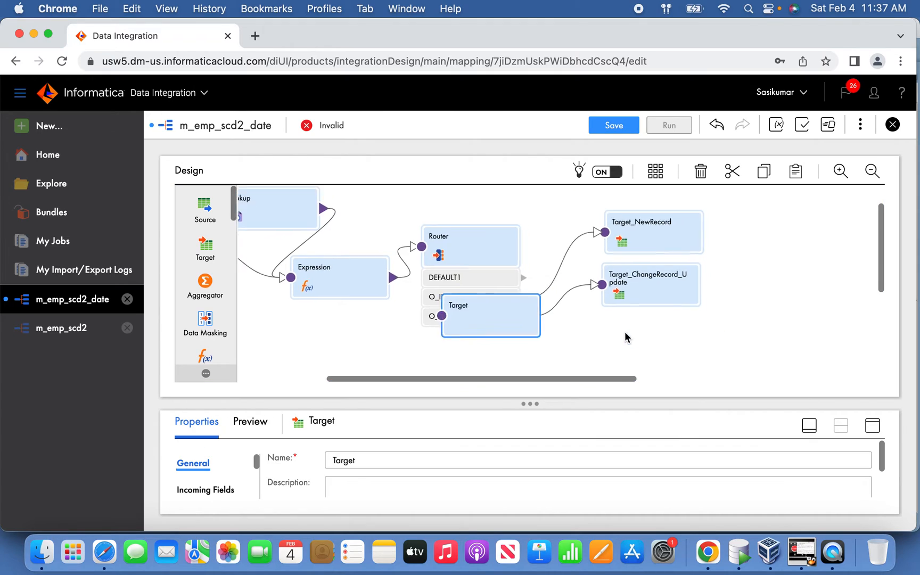
scroll(627, 338, "right", 2)
scroll(626, 338, "down", 1)
left_click_drag(405, 270, 552, 290)
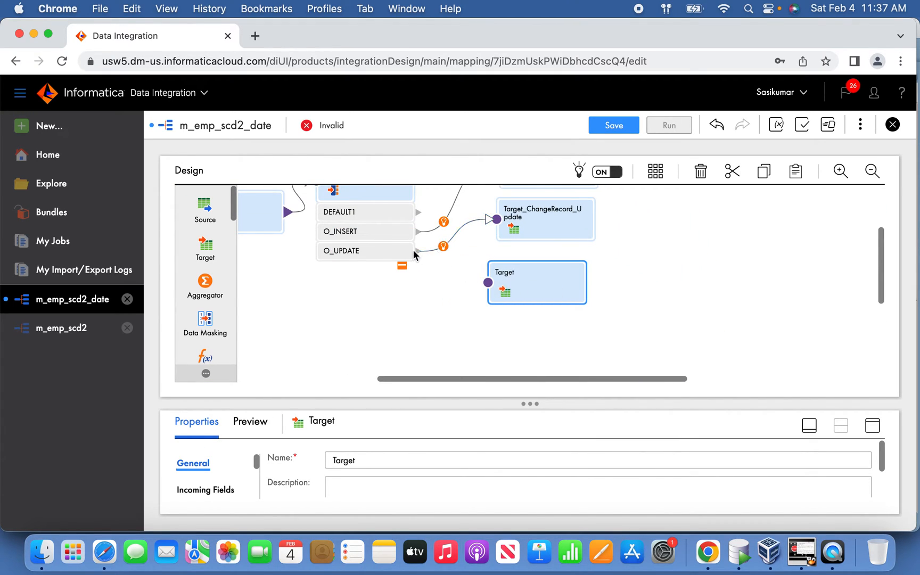
Step: Link the Router's O_UPDATE group to the third Target as well and rename it Target_ChangeRecord_Insert
left_click_drag(418, 251, 504, 293)
left_click(404, 459)
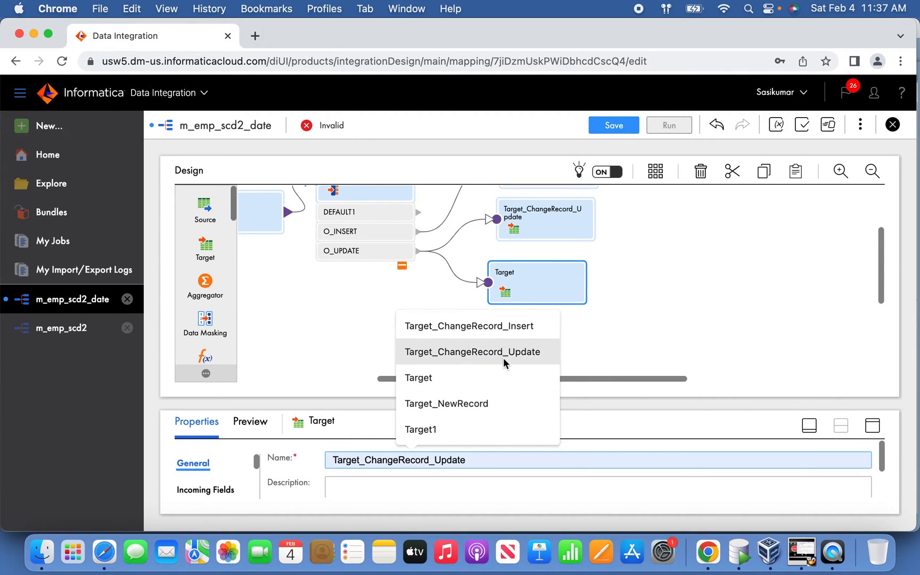
left_click(511, 329)
Step: Set the connection of Target_ChangeRecord_Update to OracleScott (Oracle)
left_click_drag(557, 379, 483, 378)
left_click(693, 231)
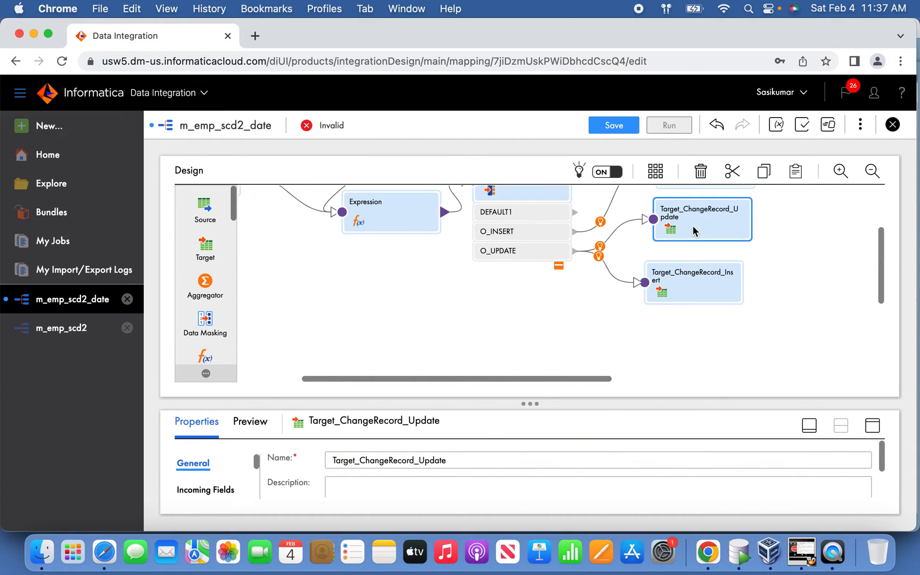
left_click(872, 426)
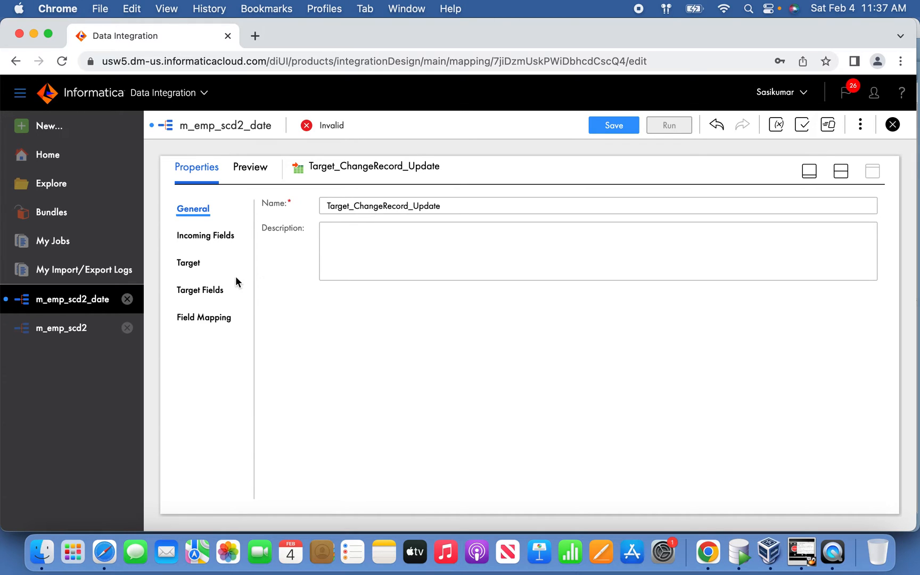
left_click(213, 238)
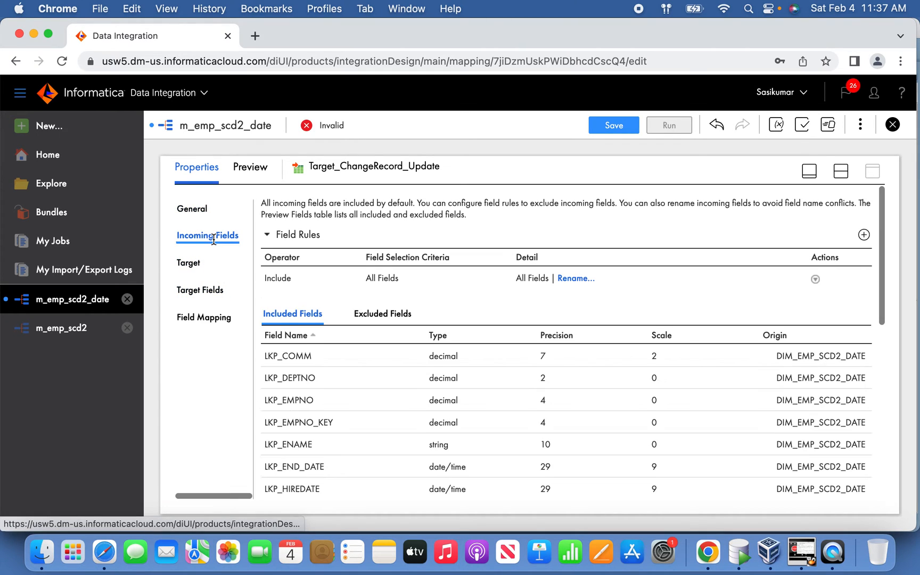
left_click(196, 264)
left_click(506, 238)
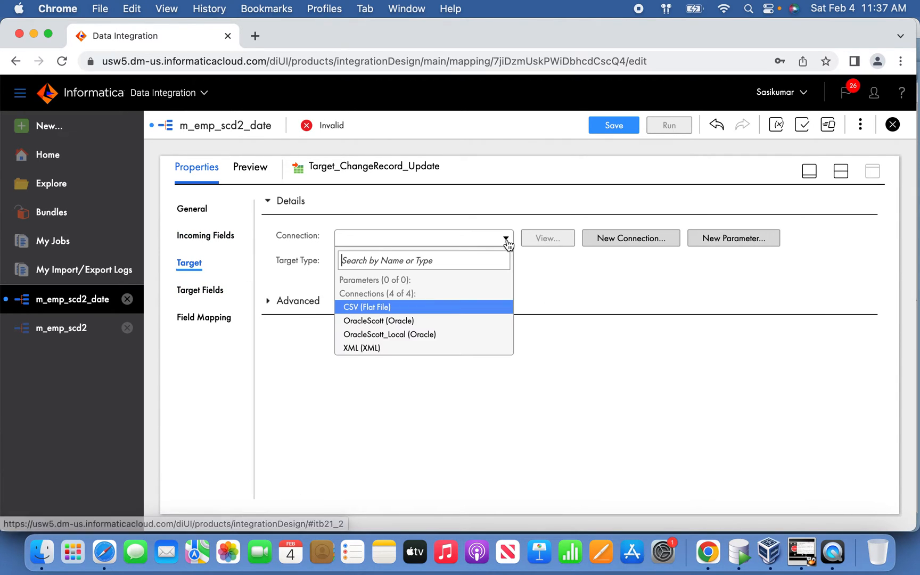
left_click(409, 320)
Step: Search the existing target objects for DIM and choose DIM_EMP_SCD2_DATE as the target object
left_click(551, 288)
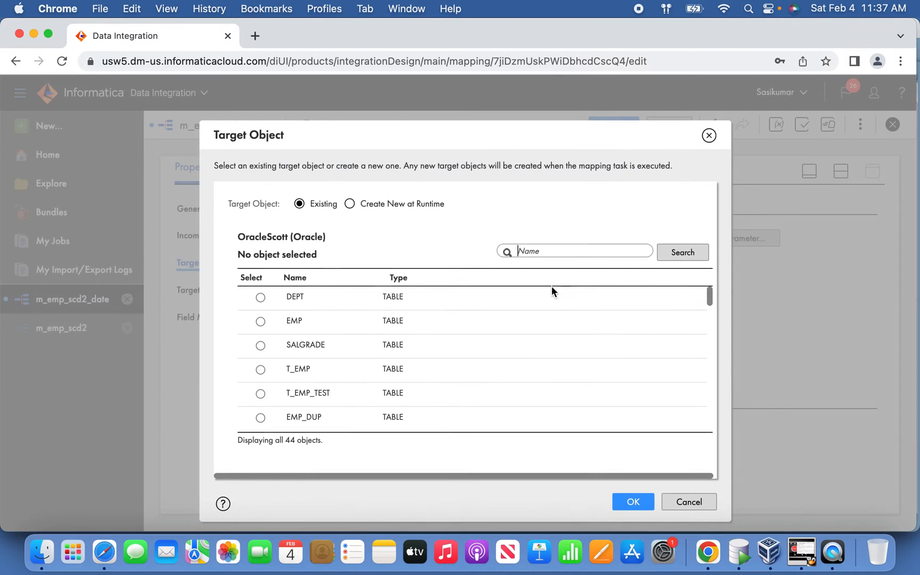
type("DIM")
key("Return")
left_click(353, 315)
left_click(632, 503)
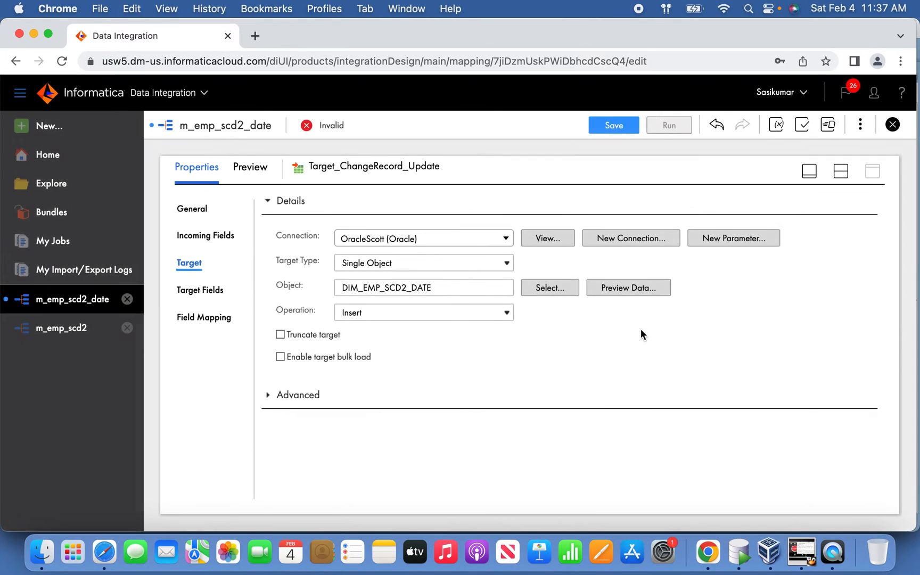
Step: Set the target operation to Data Driven with the condition DD_UPDATE, validate the expression and apply it
left_click(496, 312)
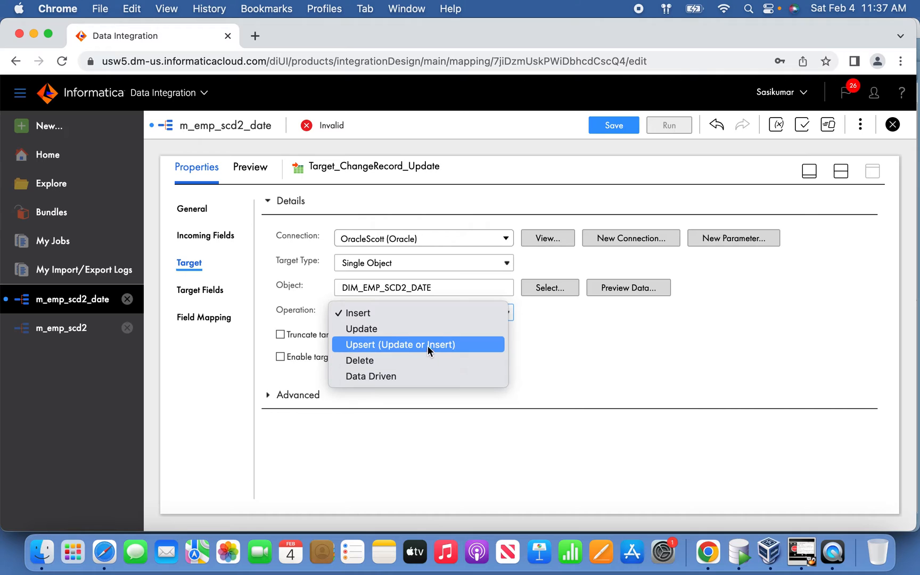
left_click(422, 374)
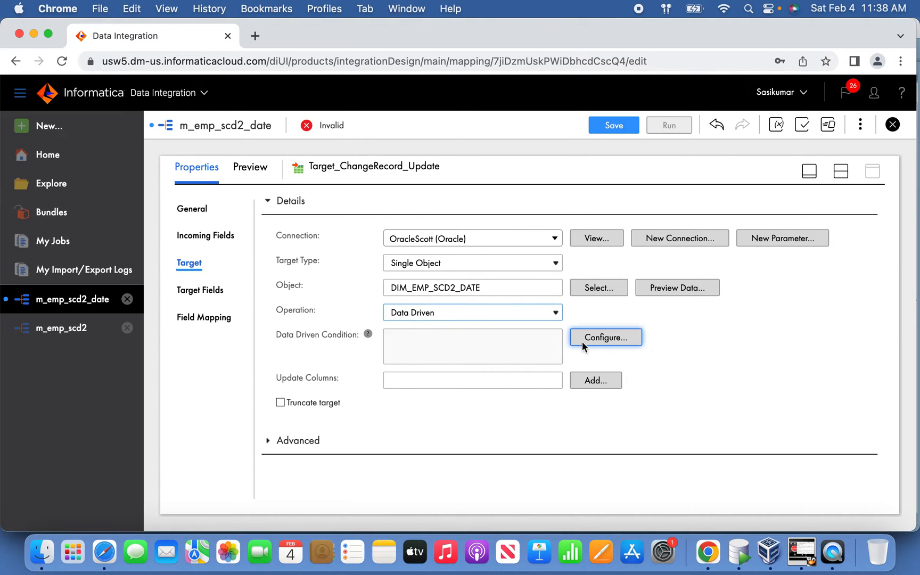
left_click(598, 338)
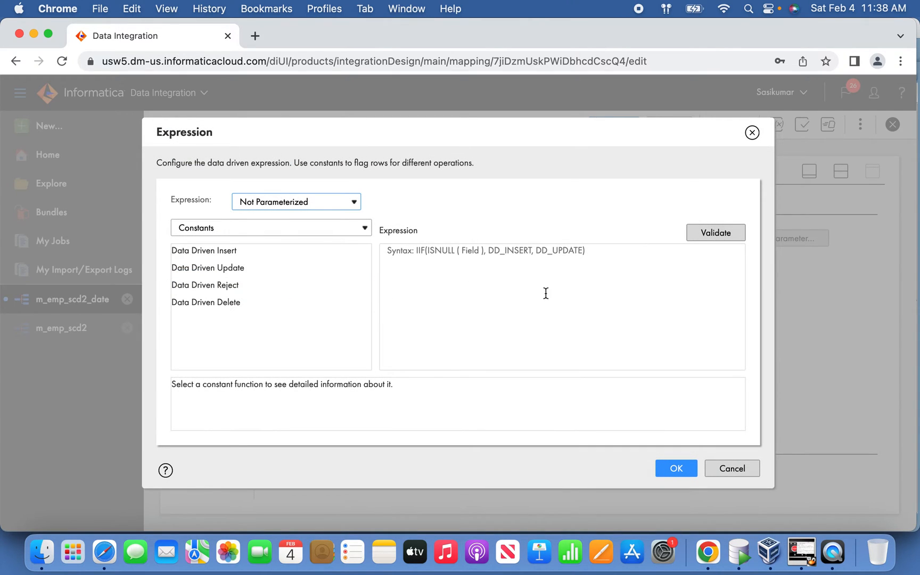
type("DD_UPDA")
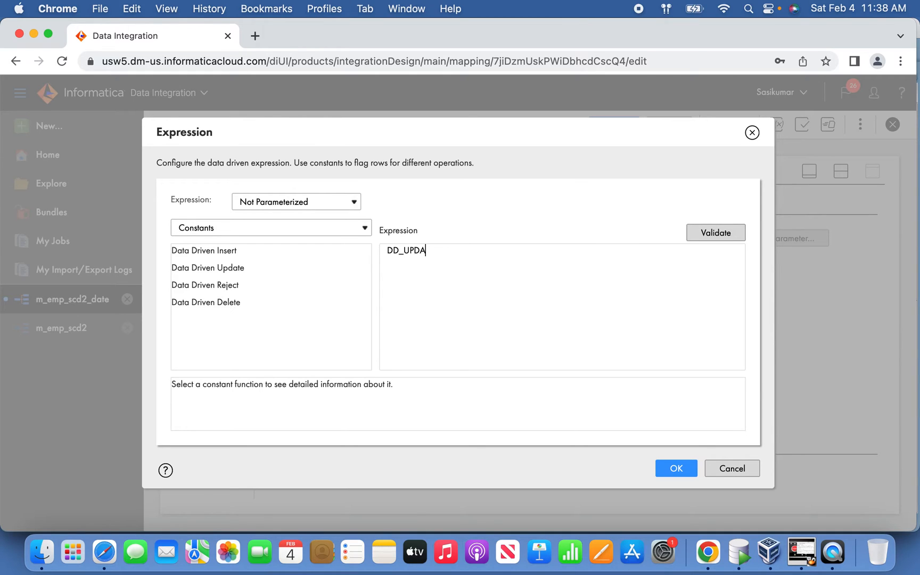
left_click(716, 235)
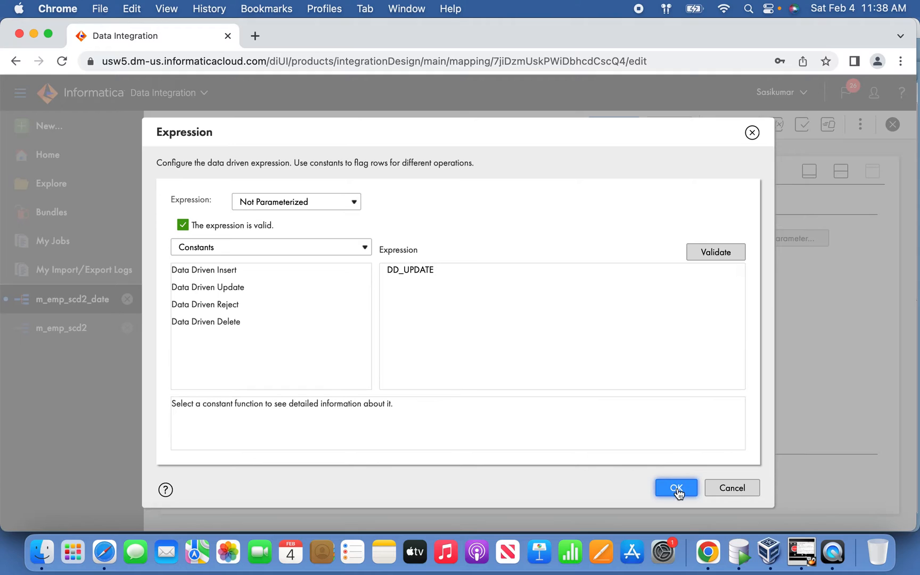
left_click(677, 488)
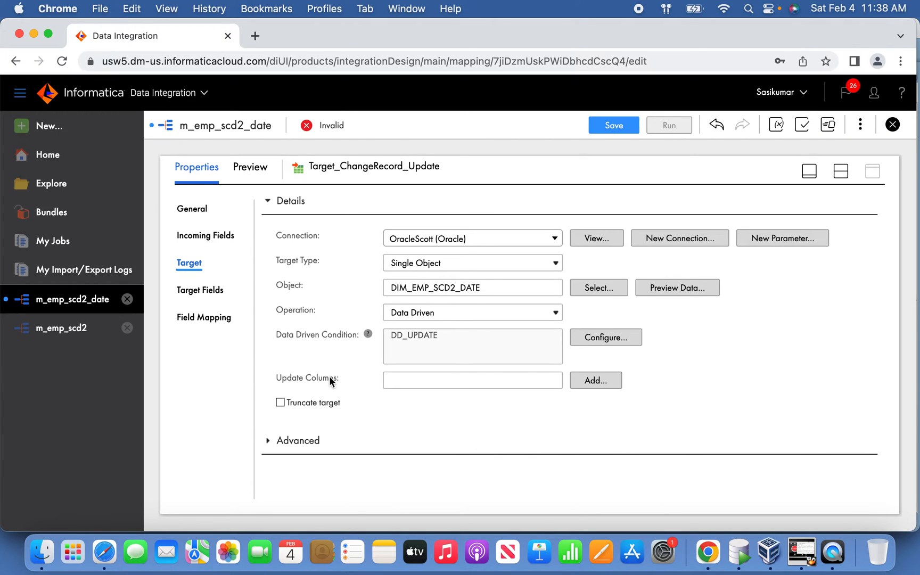
Step: Replace the All Fields rule in Target_ChangeRecord_Update's incoming fields with an Include rule for Named Fields
left_click(215, 236)
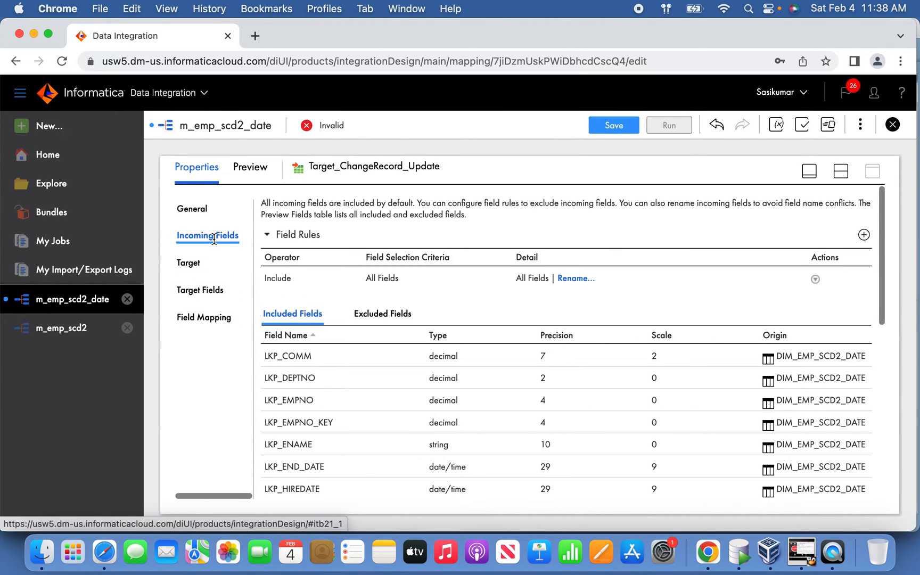
left_click(816, 278)
left_click(836, 282)
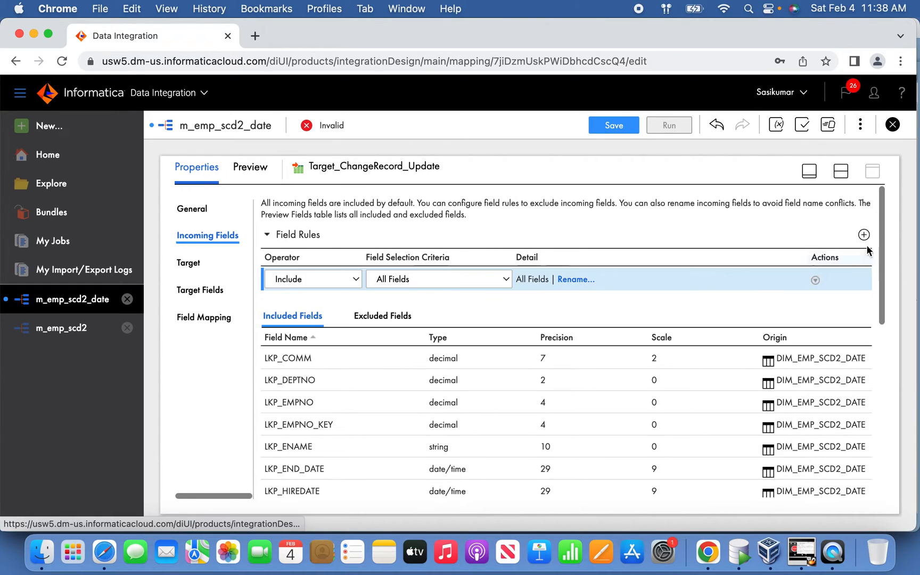
left_click(865, 234)
left_click(815, 280)
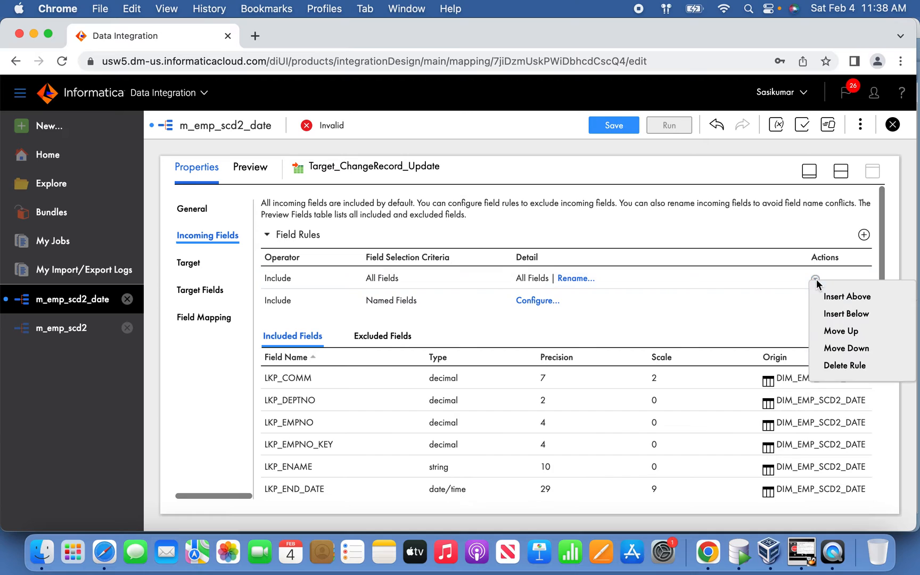
left_click(799, 365)
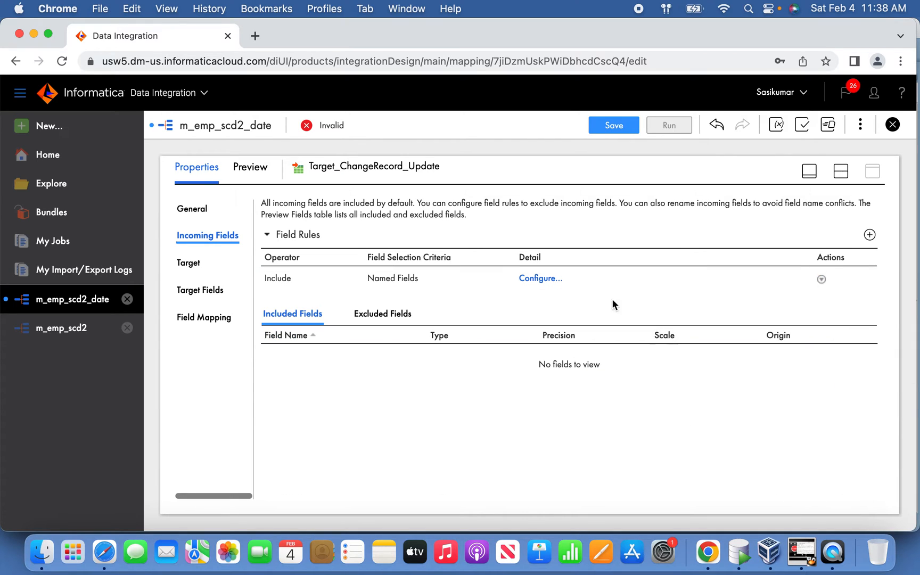
Step: Configure the Named Fields rule to include only LKP_EMPNO_KEY and O_START_DATE
left_click(541, 282)
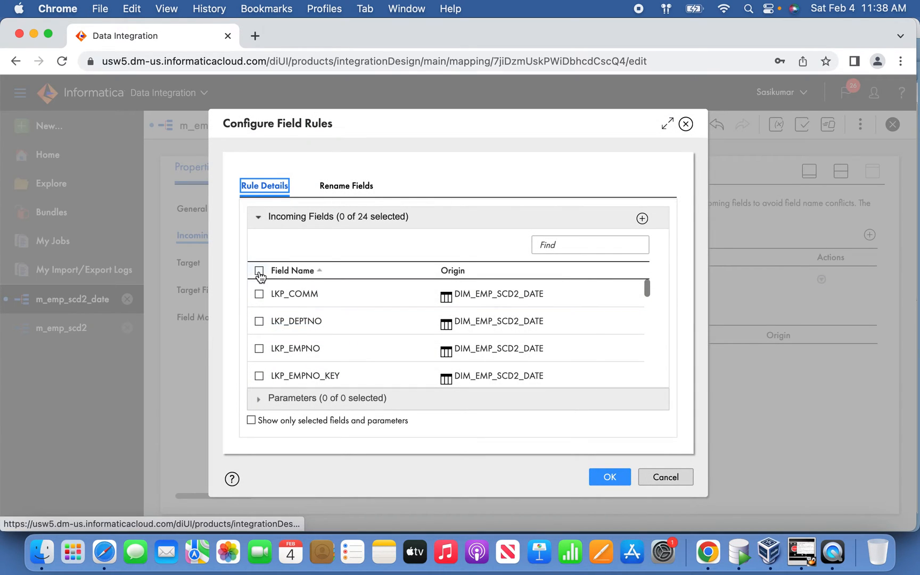
left_click(259, 272)
left_click(259, 272)
left_click(259, 376)
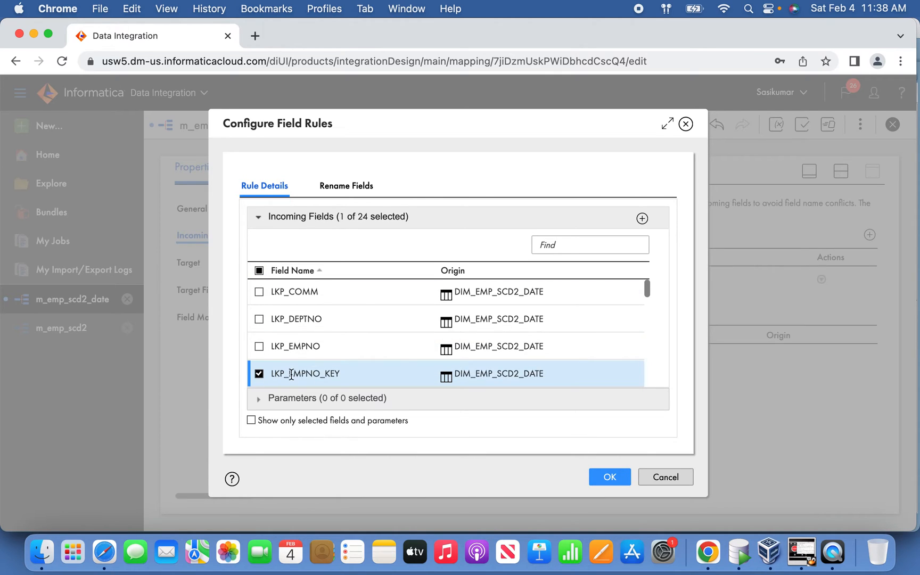
left_click_drag(648, 293, 647, 346)
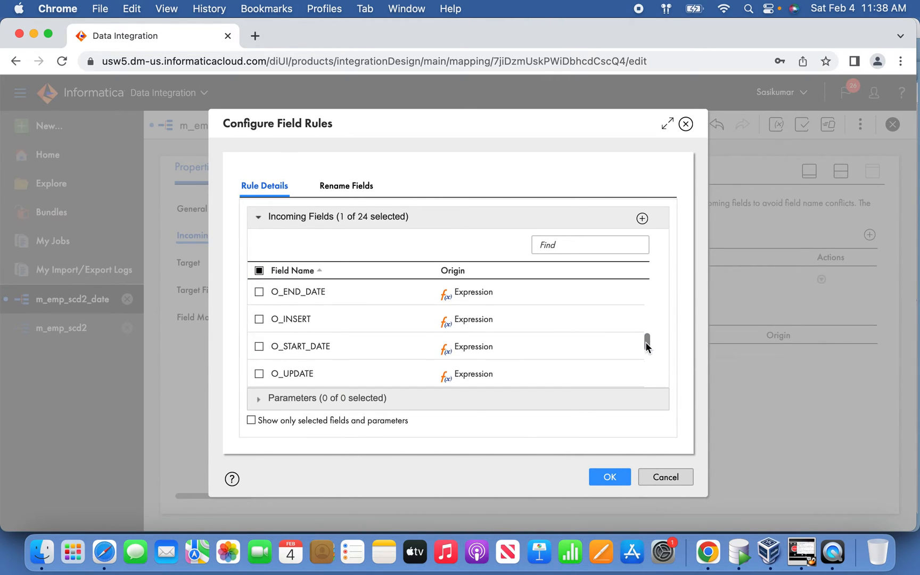
left_click(306, 347)
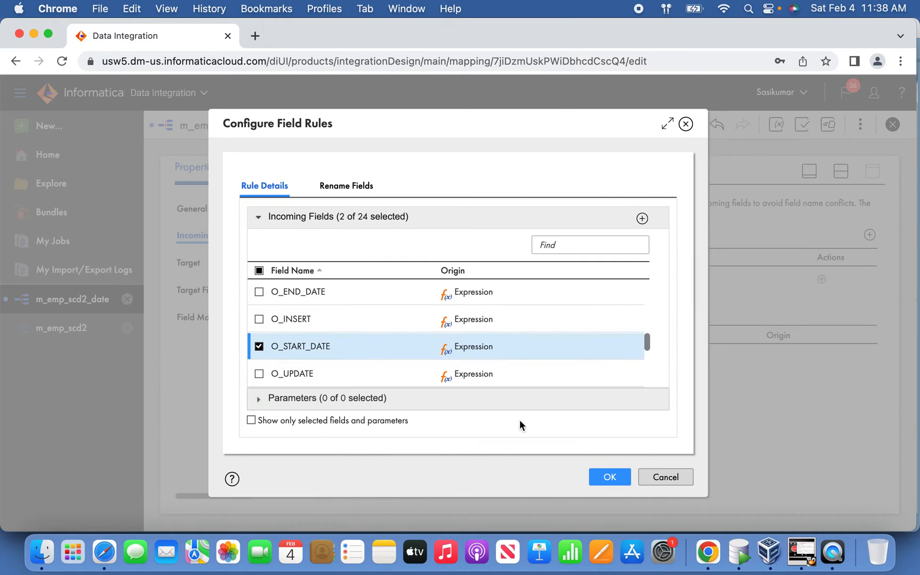
left_click(611, 475)
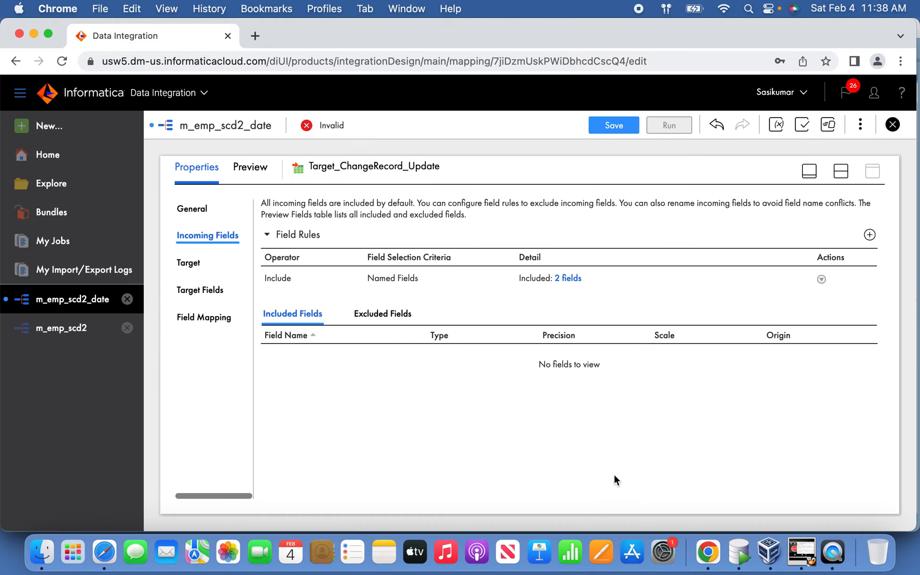
Step: Map LKP_EMPNO_KEY to EMPNO_KEY and O_START_DATE to END_DATE in the target's field mapping, and save the mapping
left_click(213, 322)
left_click_drag(308, 308, 520, 290)
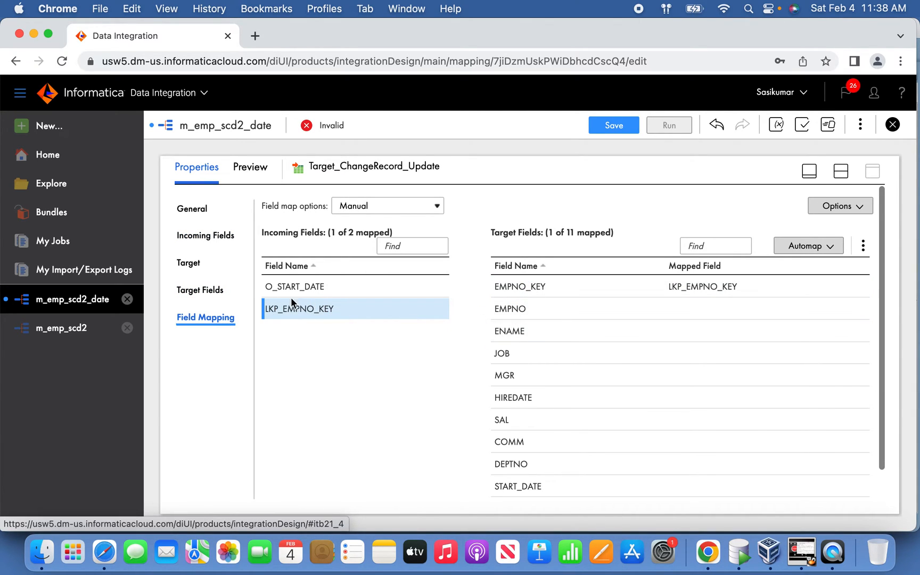
left_click_drag(882, 324, 882, 375)
left_click_drag(363, 256, 558, 474)
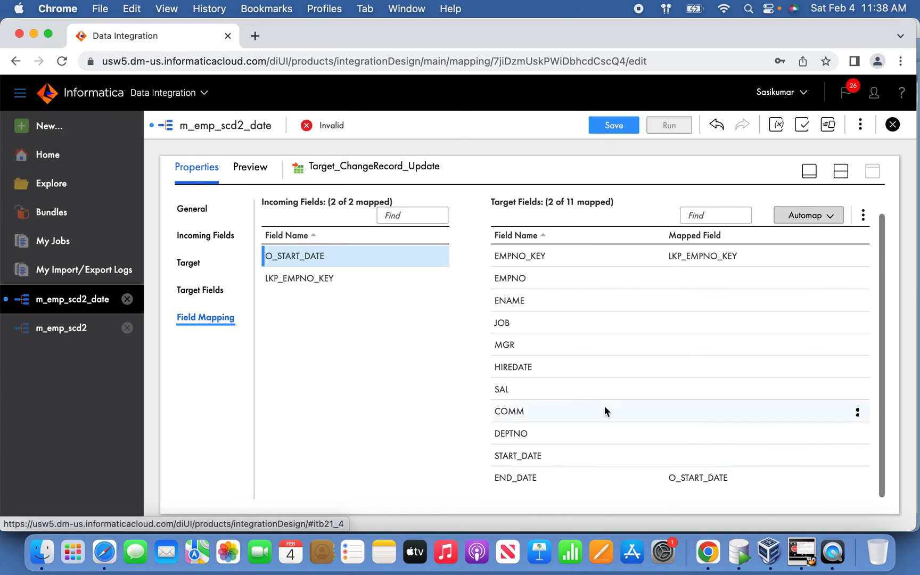
left_click(622, 131)
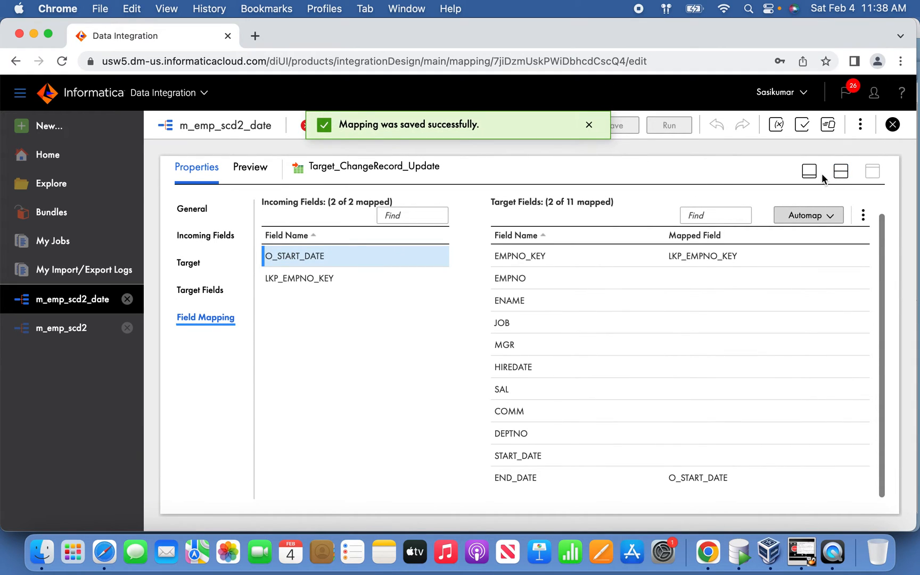
Step: Open the target settings of Target_NewRecord and set its connection to OracleScott (Oracle)
left_click(813, 173)
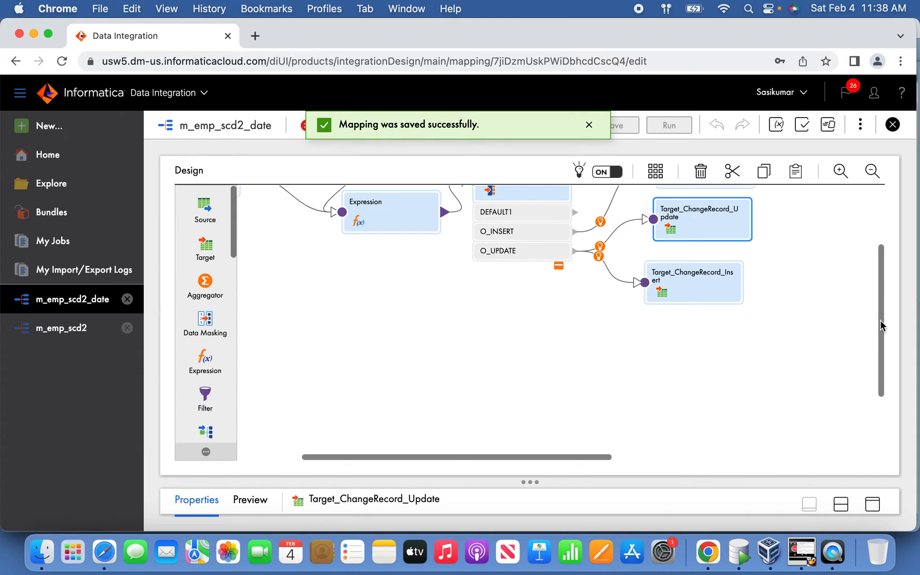
left_click_drag(879, 328, 876, 278)
left_click(682, 266)
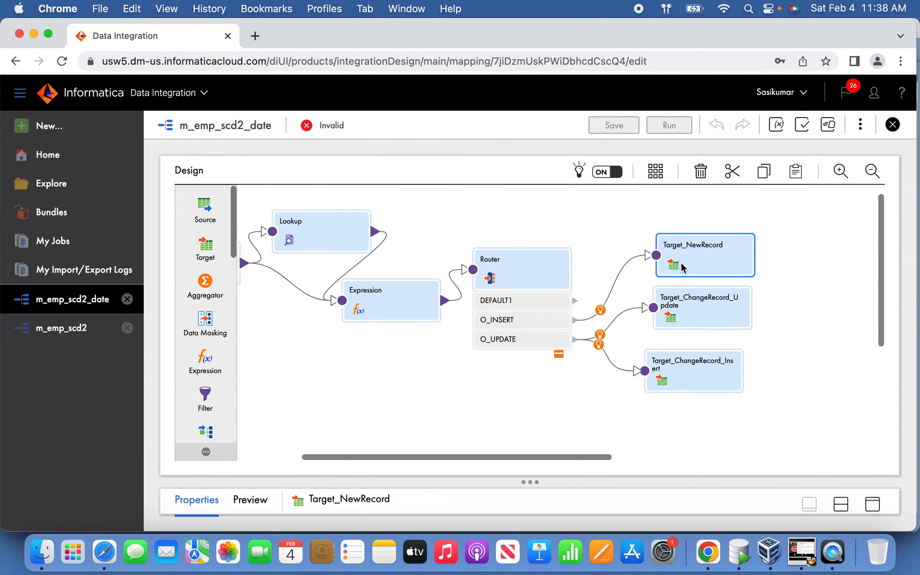
left_click(873, 502)
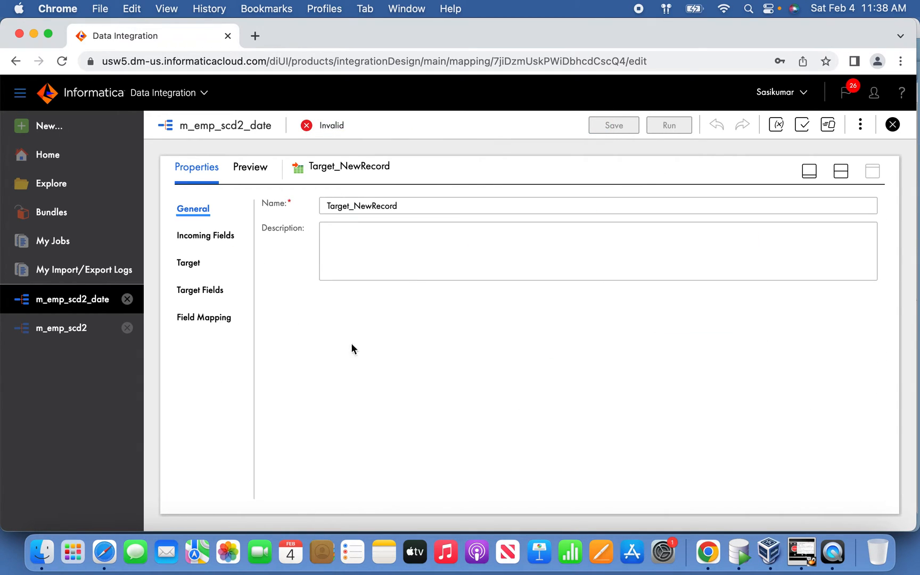
left_click(200, 264)
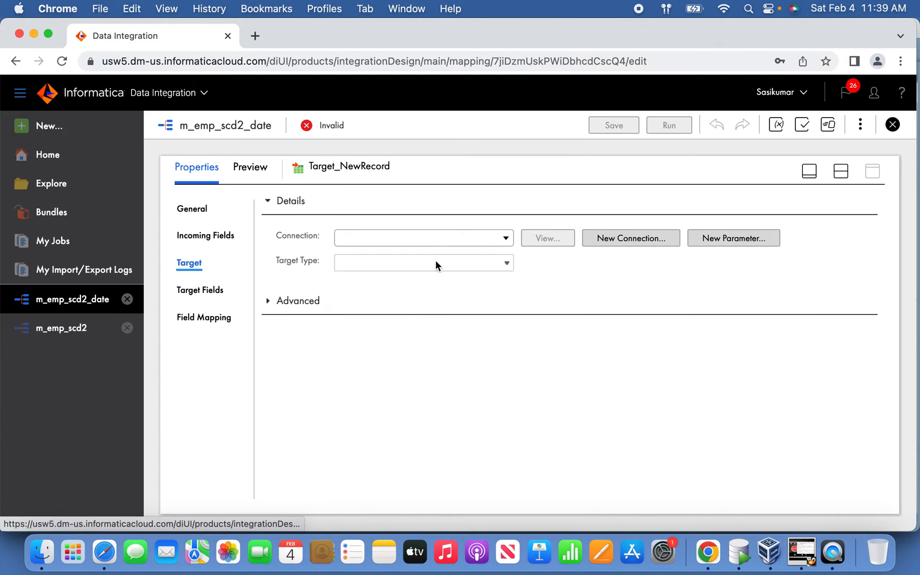
left_click(473, 246)
left_click(405, 321)
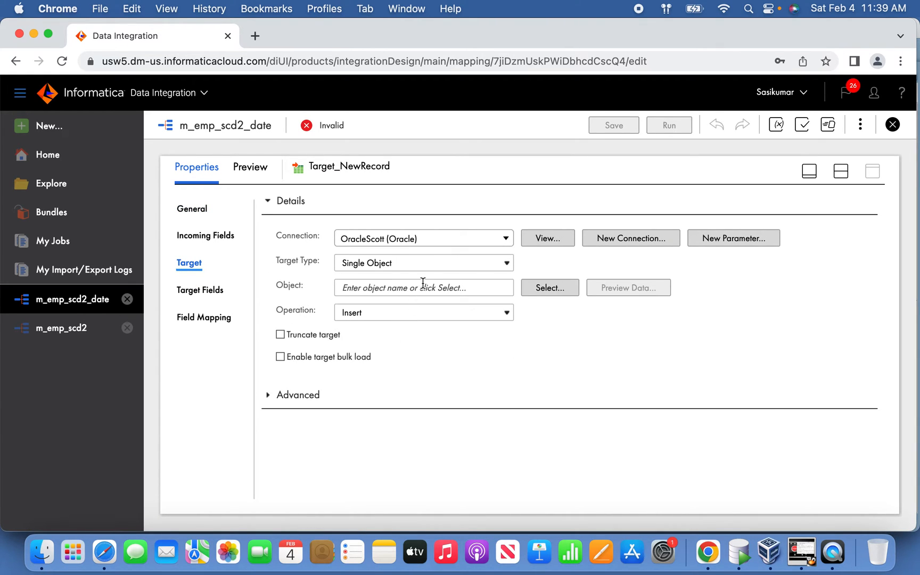
Step: Search the existing target objects for DIM and select DIM_EMP_SCD2_DATE as the target object
left_click(526, 287)
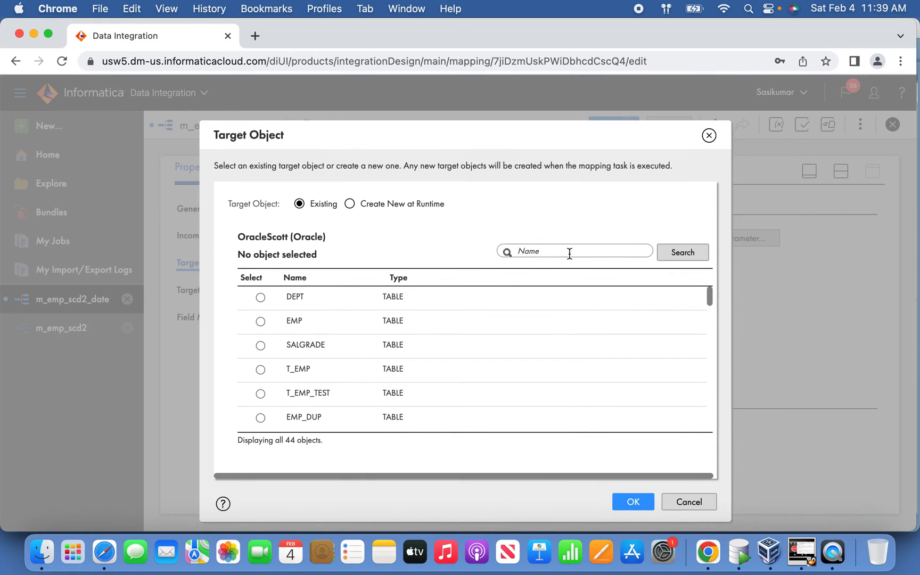
type("DIM")
key("Return")
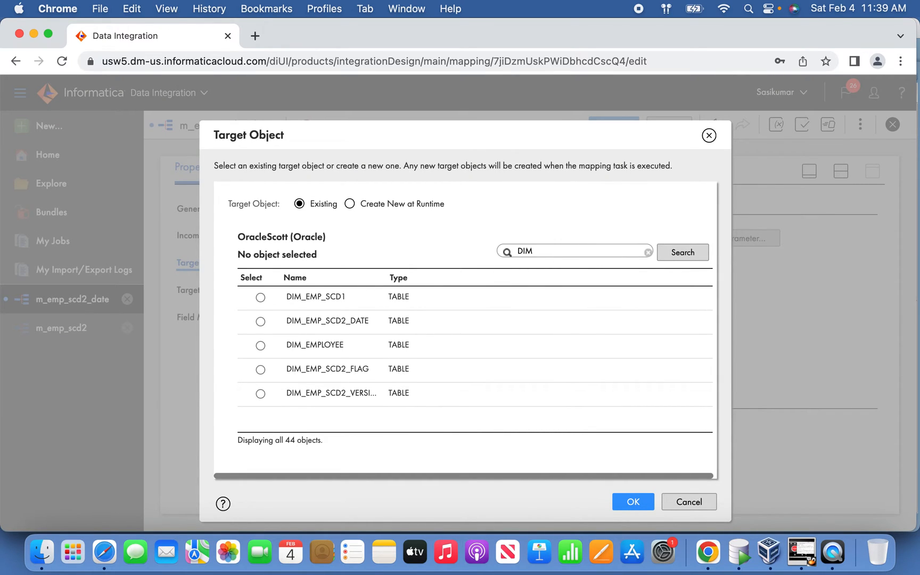
double_click(375, 318)
left_click(628, 499)
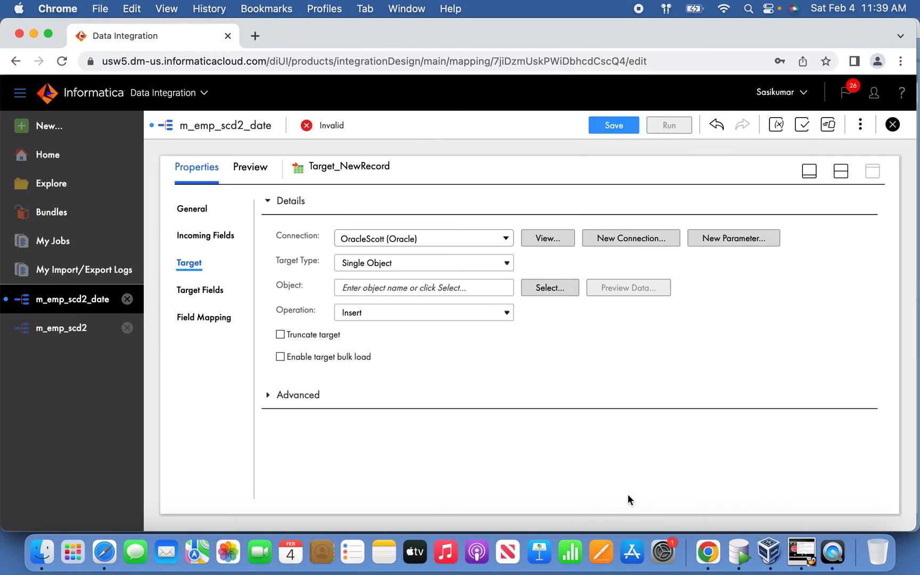
Step: Automap Target_NewRecord's incoming fields to the target fields with Smart Map and select the EMPNO_KEY row
left_click(214, 240)
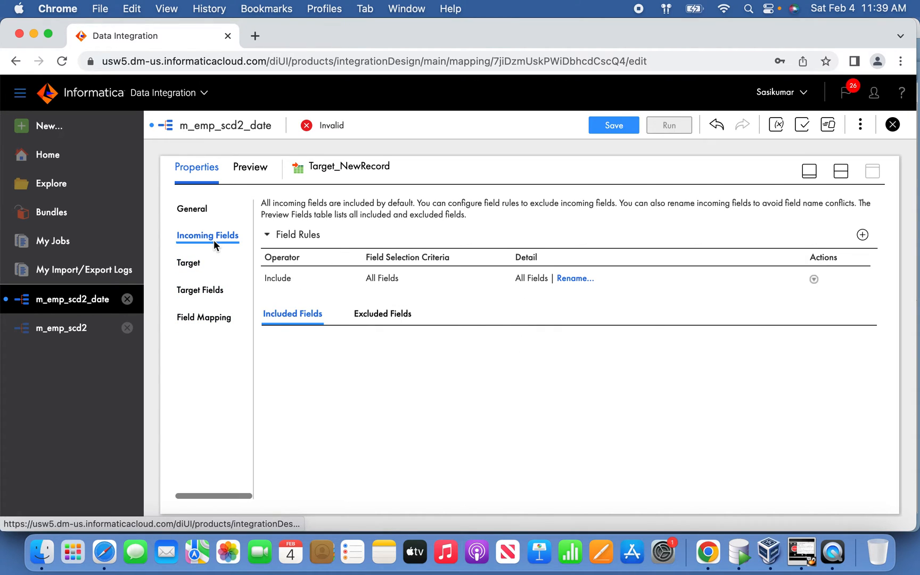
left_click(215, 294)
left_click(214, 318)
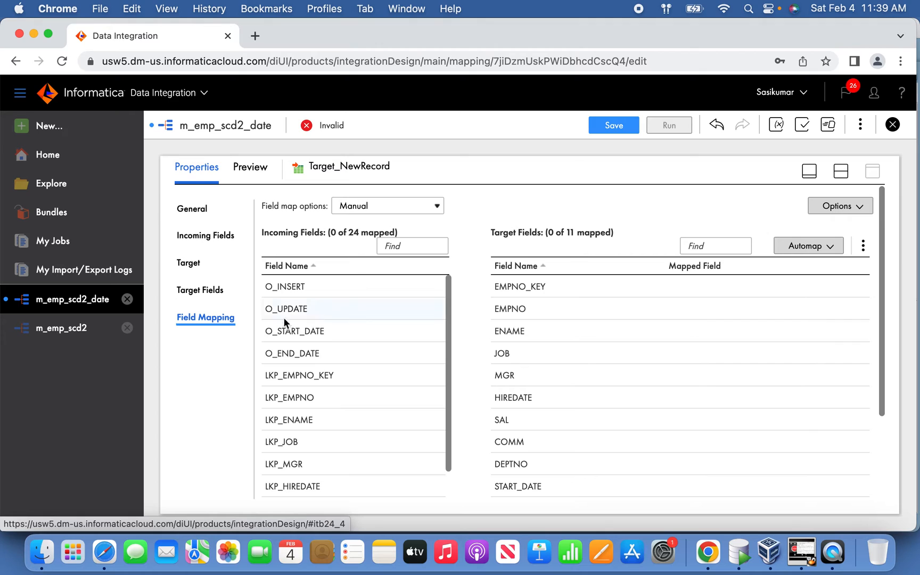
left_click(822, 247)
left_click(780, 295)
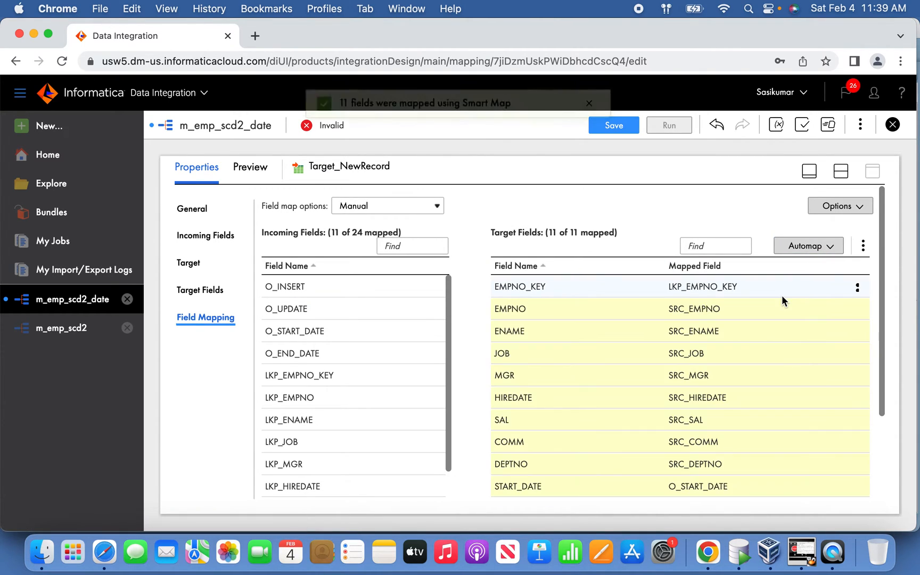
left_click(589, 286)
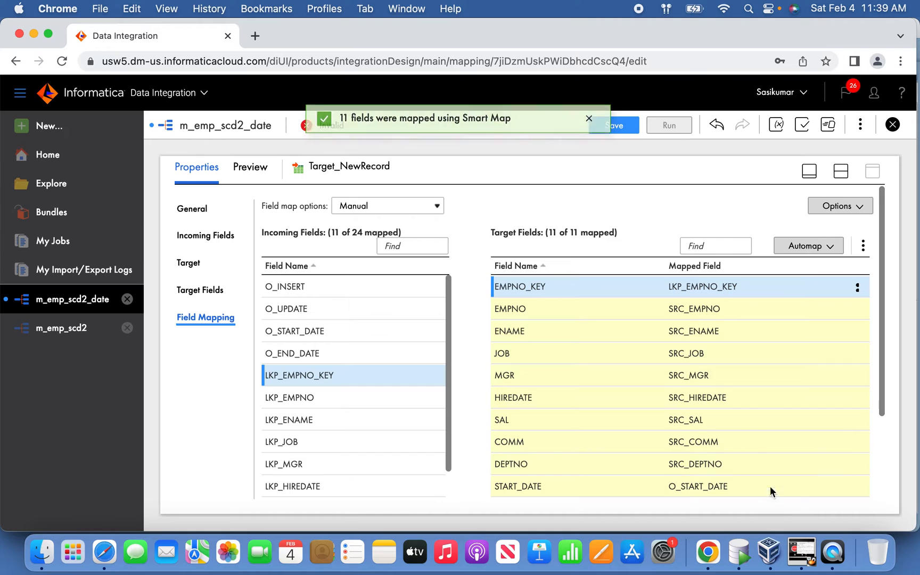
Step: Switch to Oracle SQL Developer and open the code of the TRG_DIM_EMP_SCD2_DATE trigger in the scott connection
left_click(741, 553)
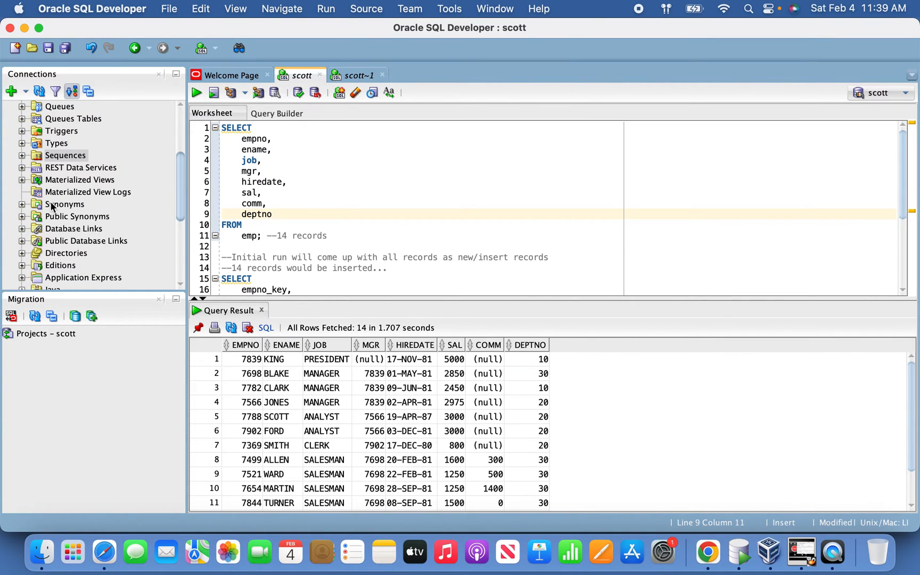
scroll(40, 172, "down", 1)
left_click(21, 119)
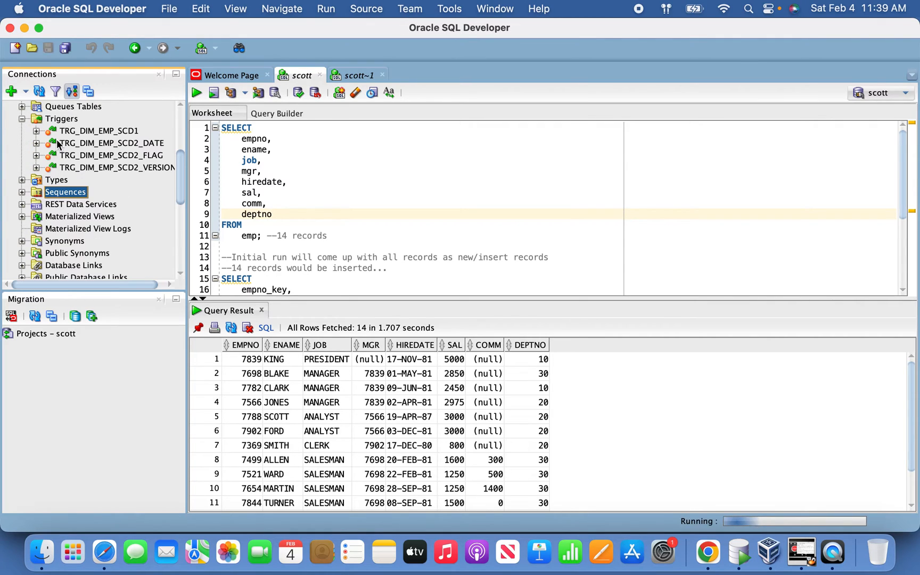
left_click(124, 145)
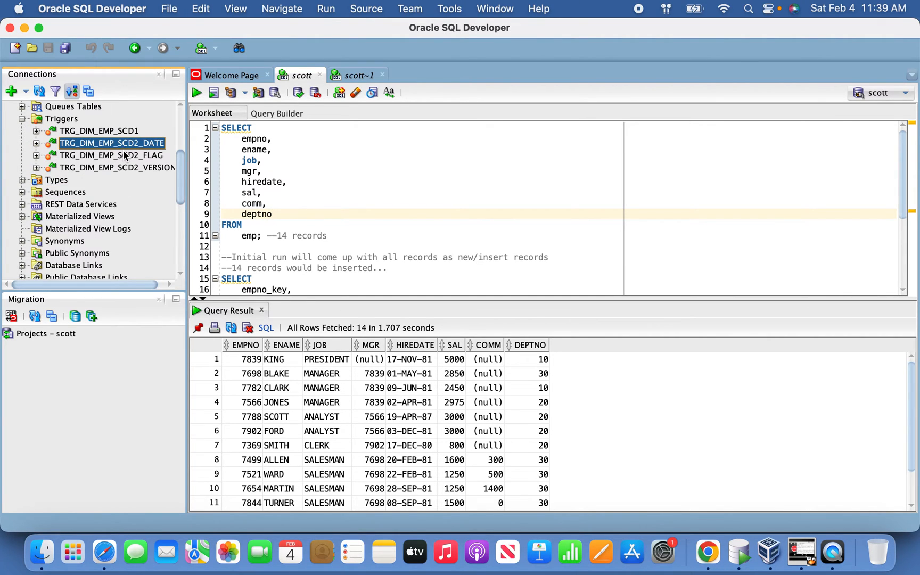
left_click_drag(431, 292, 212, 127)
left_click(367, 211)
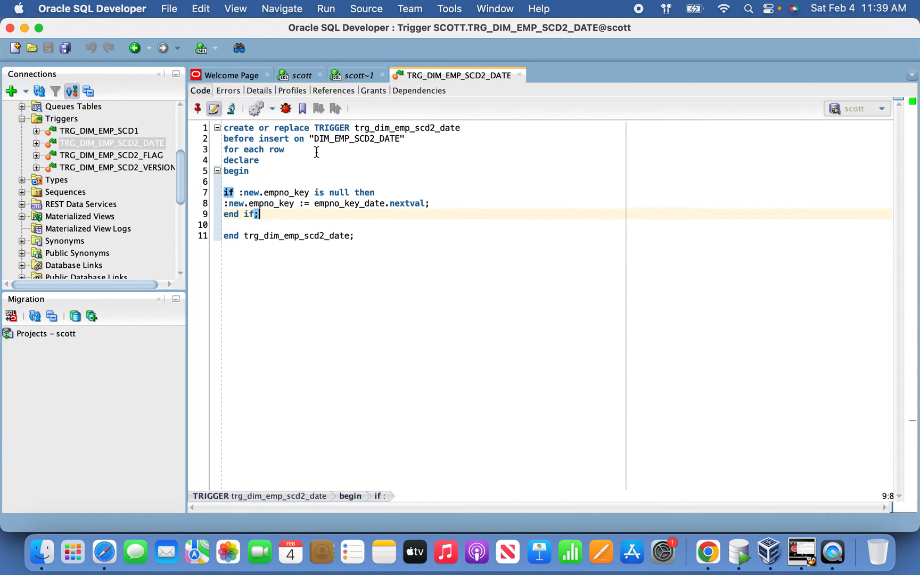
Step: Examine the trigger's table name, the empno_key null condition and the line that assigns the key
double_click(278, 141)
left_click(365, 170)
left_click_drag(247, 193, 290, 195)
left_click(323, 211)
left_click_drag(438, 204, 254, 204)
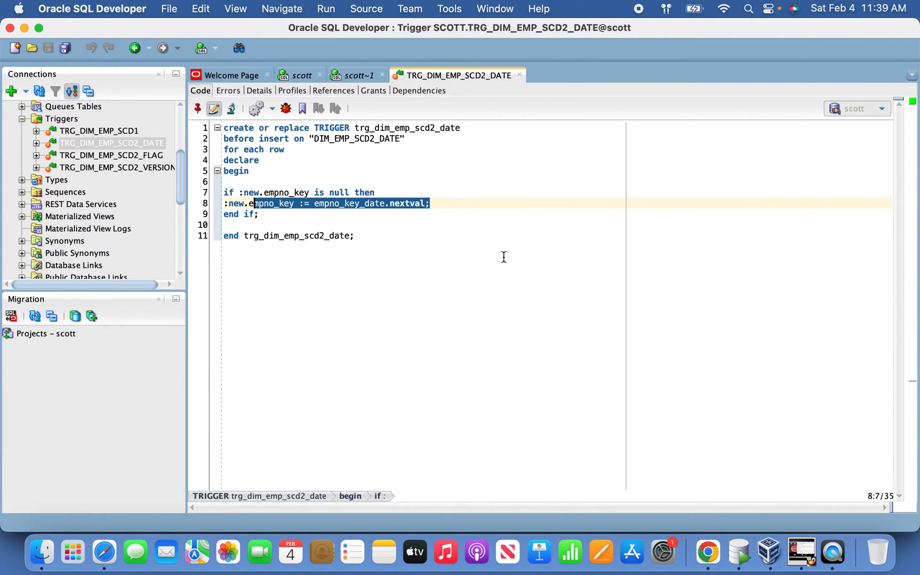
Step: Switch back to Informatica Data Integration in Chrome and remove the LKP_EMPNO_KEY mapping from the EMPNO_KEY target field
key("super+Tab")
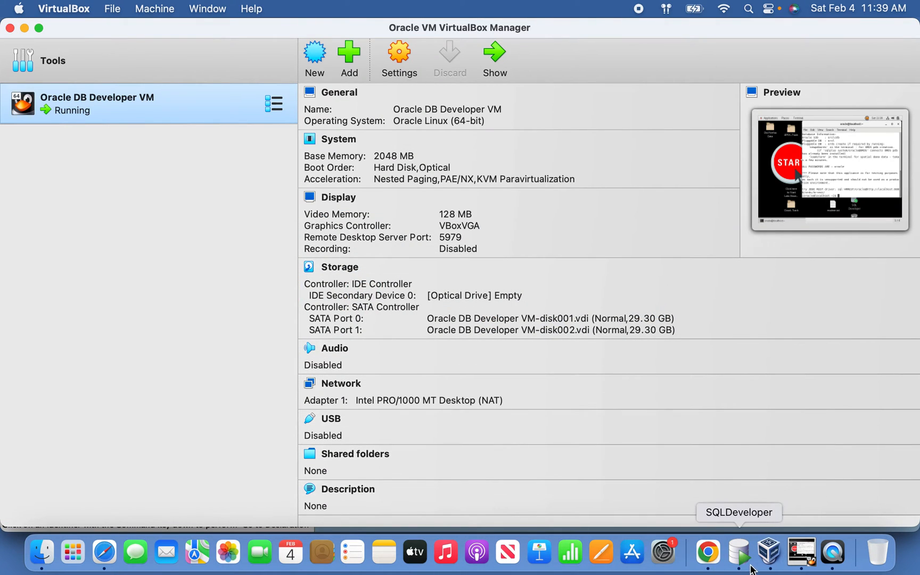
left_click(727, 559)
left_click(717, 559)
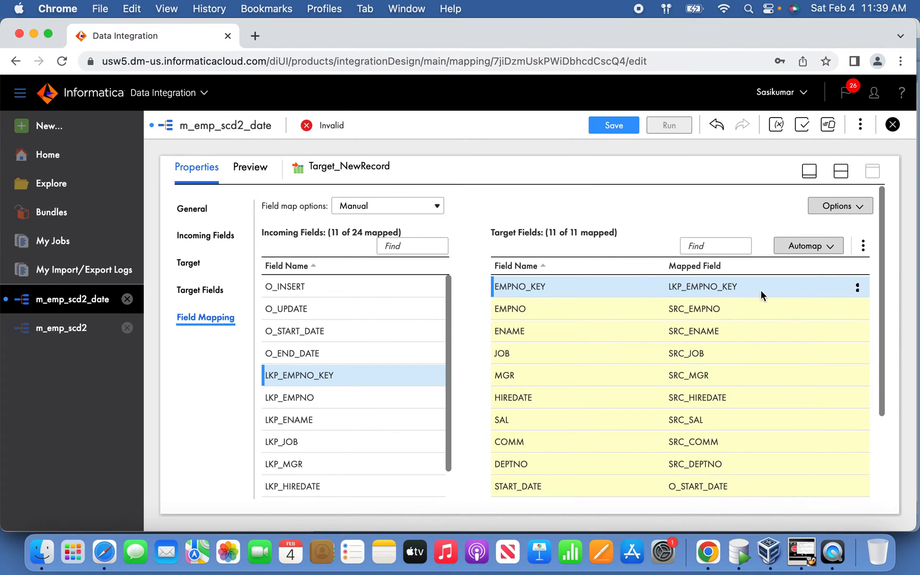
left_click(858, 289)
left_click(859, 290)
left_click(858, 289)
left_click(760, 312)
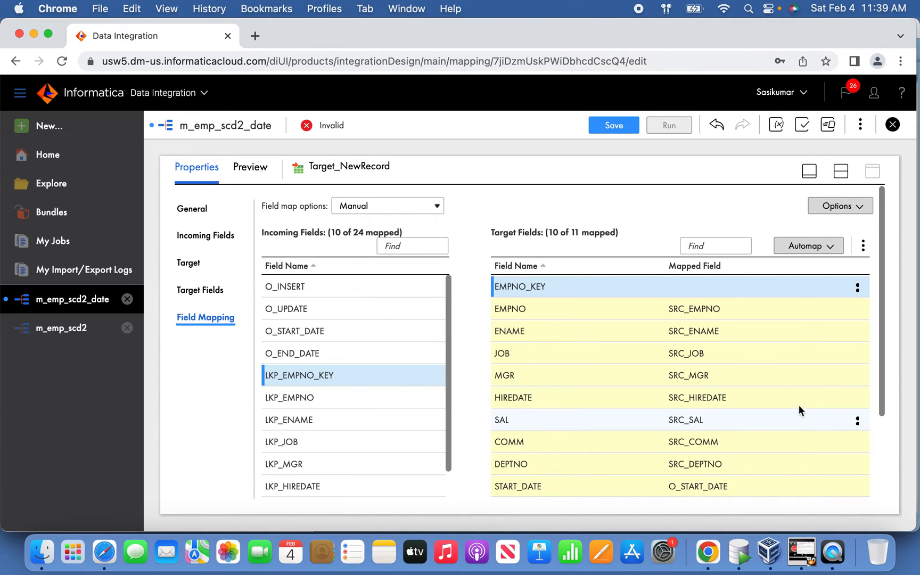
Step: Review the remaining field mappings of Target_NewRecord and its list of incoming fields
scroll(801, 407, "down", 3)
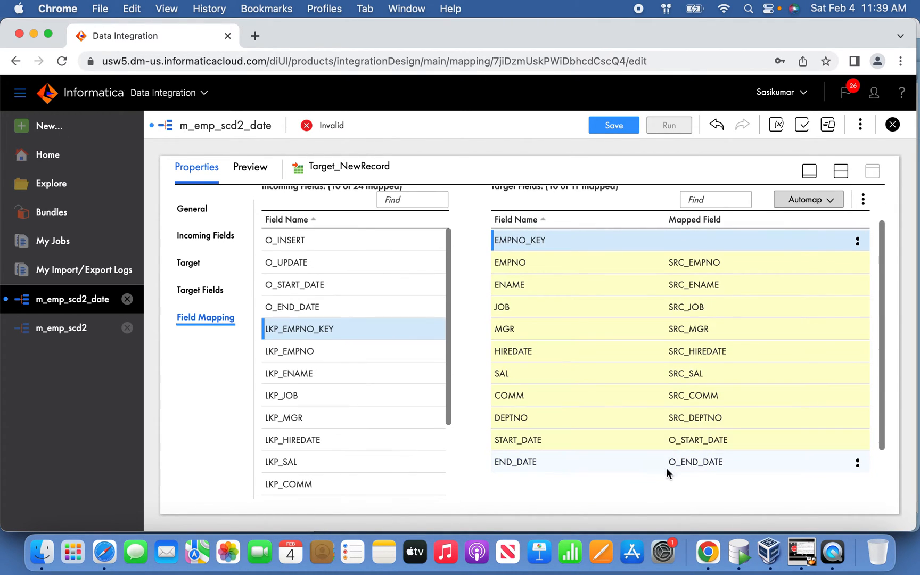
scroll(565, 344, "up", 2)
scroll(336, 353, "down", 8)
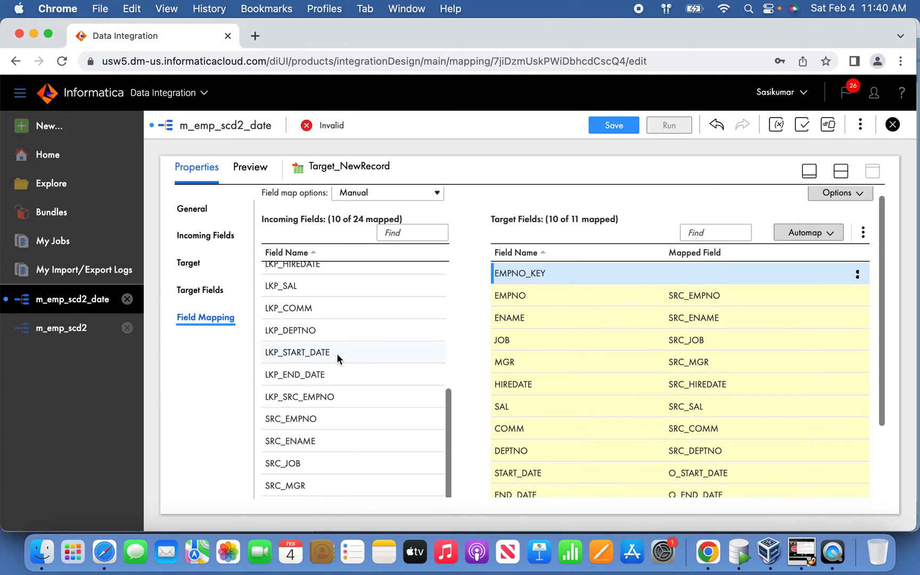
scroll(353, 312, "up", 5)
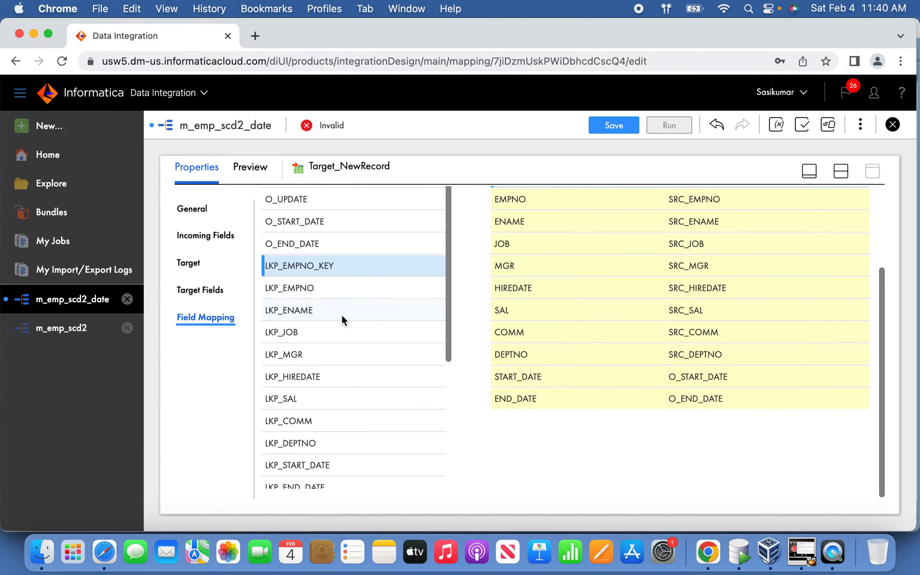
scroll(327, 265, "up", 3)
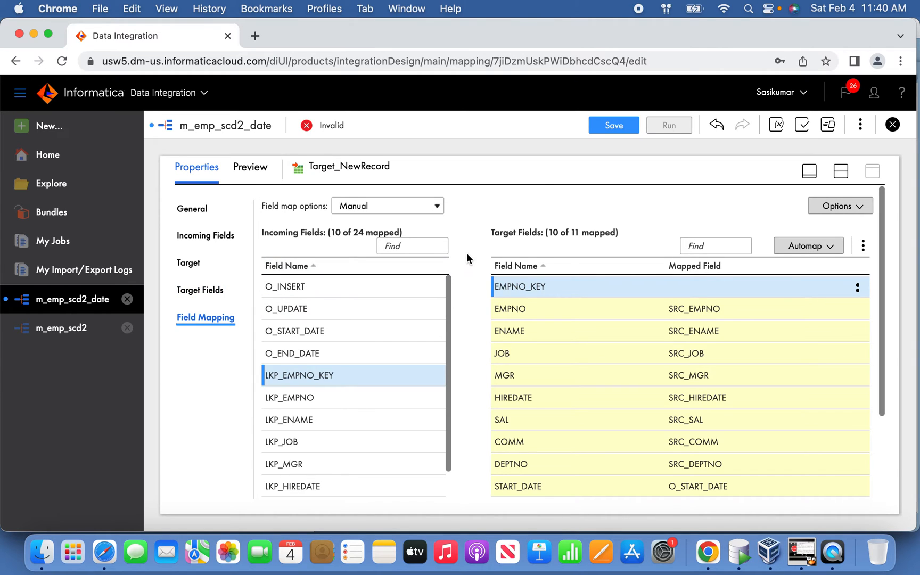
scroll(734, 306, "down", 4)
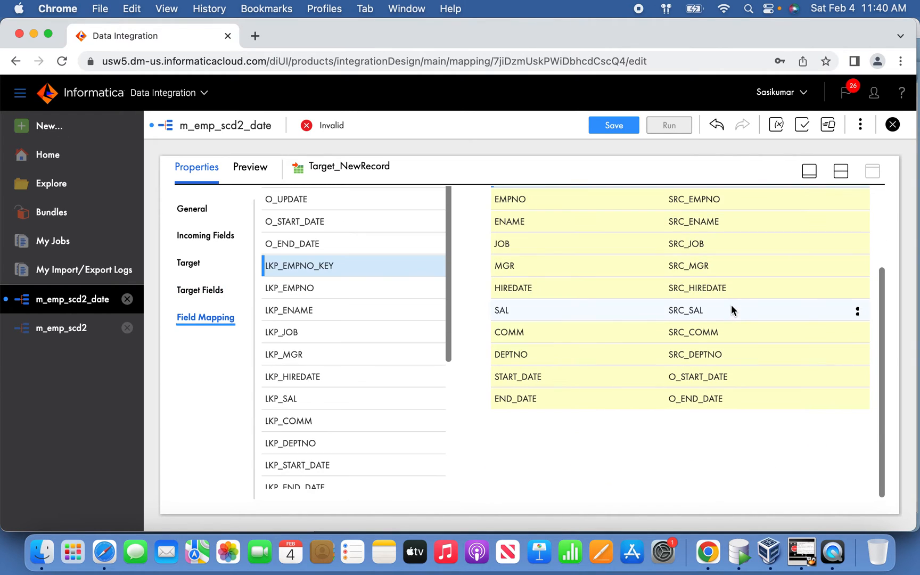
scroll(593, 300, "up", 4)
Step: Replace the All Fields rule in Target_NewRecord's incoming fields with an Include rule for Named Fields
left_click(202, 236)
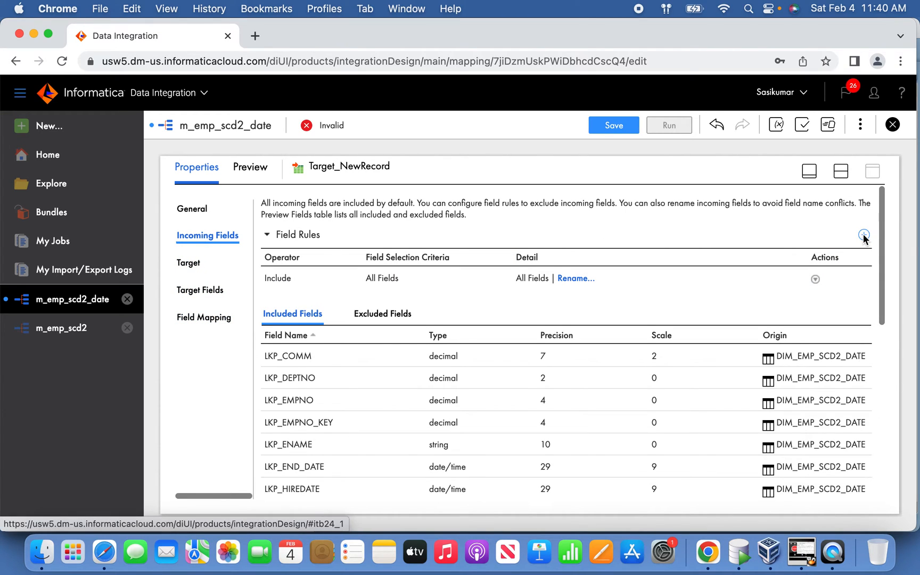
left_click(864, 235)
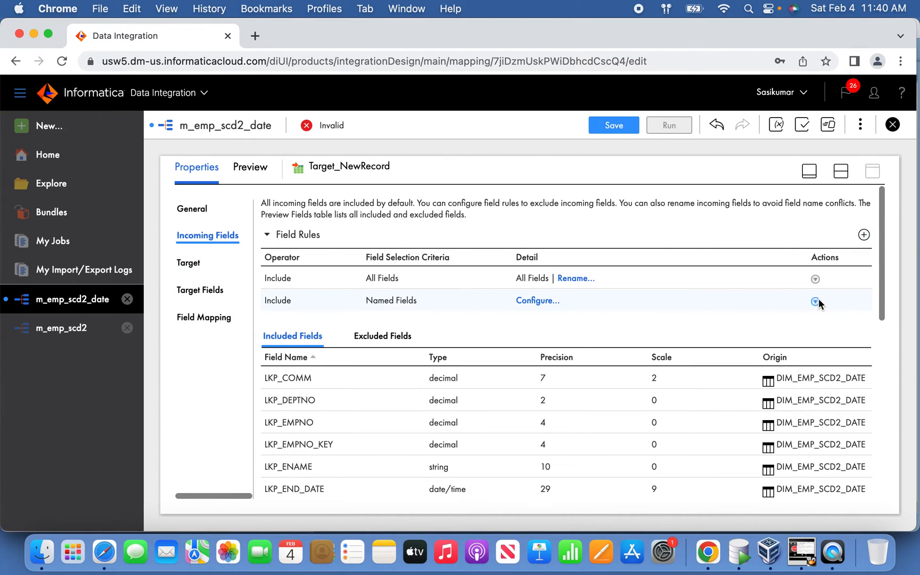
left_click(815, 279)
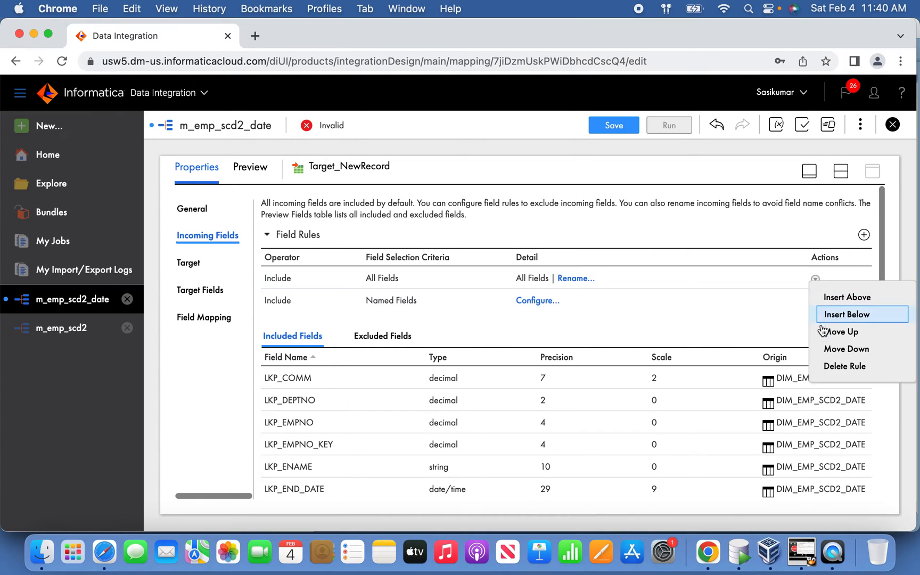
left_click(847, 369)
Step: In Target_NewRecord's Named Fields rule, select all incoming fields except LKP_COMM, LKP_DEPTNO, LKP_EMPNO, LKP_EMPNO_KEY, LKP_ENAME and LKP_END_DATE
left_click(541, 279)
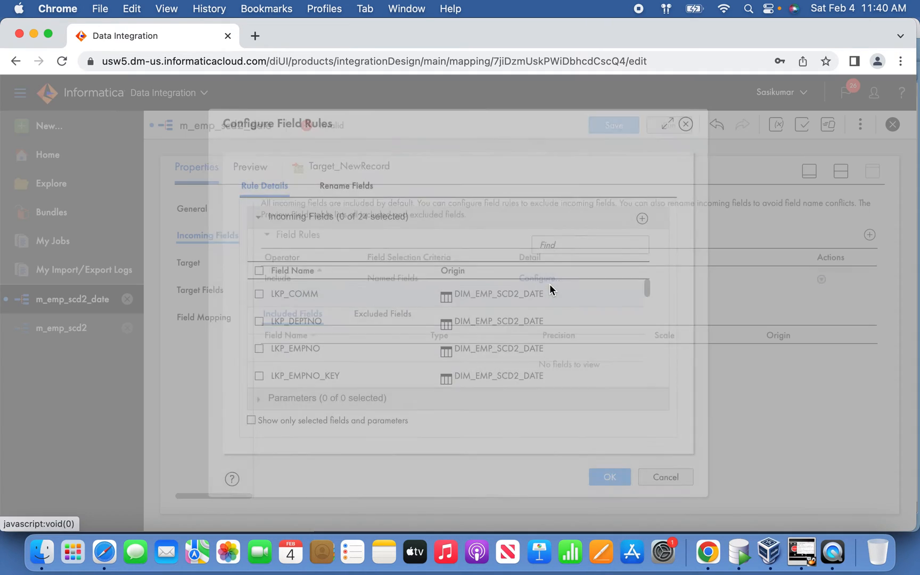
left_click(259, 271)
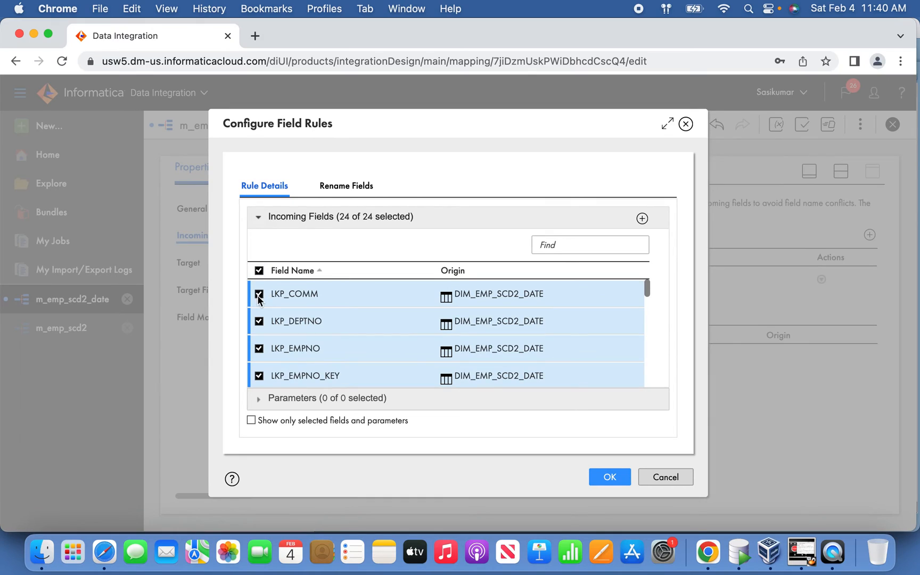
left_click(259, 294)
left_click(259, 321)
left_click(258, 348)
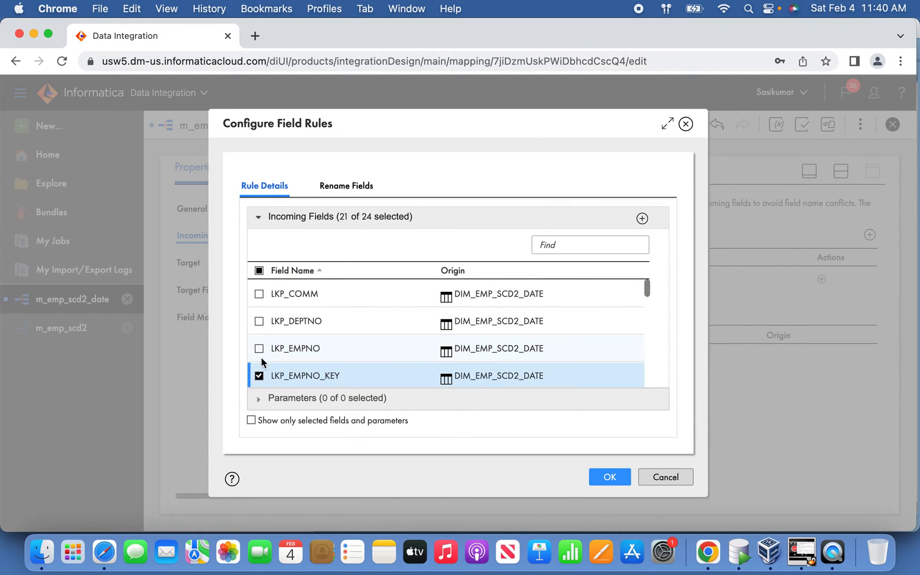
scroll(647, 298, "down", 2)
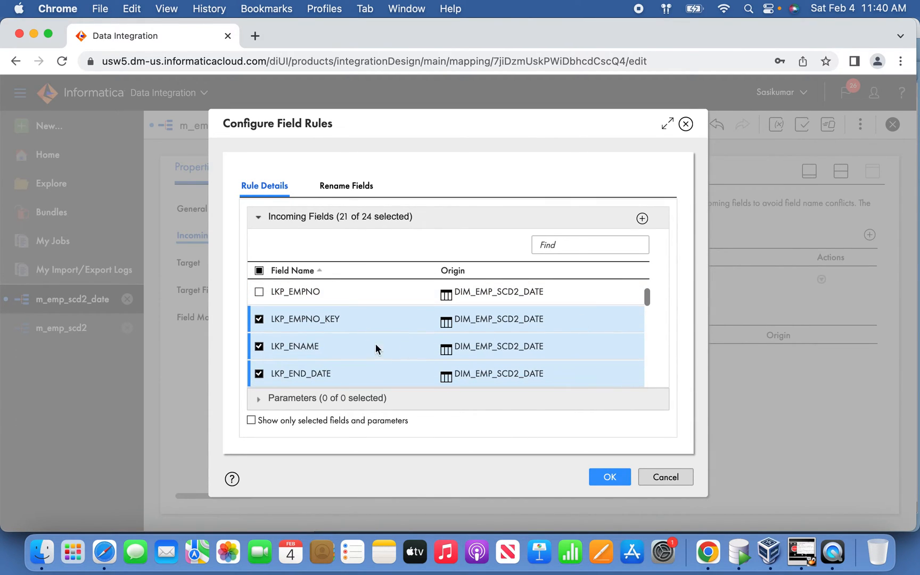
left_click(260, 321)
left_click(259, 347)
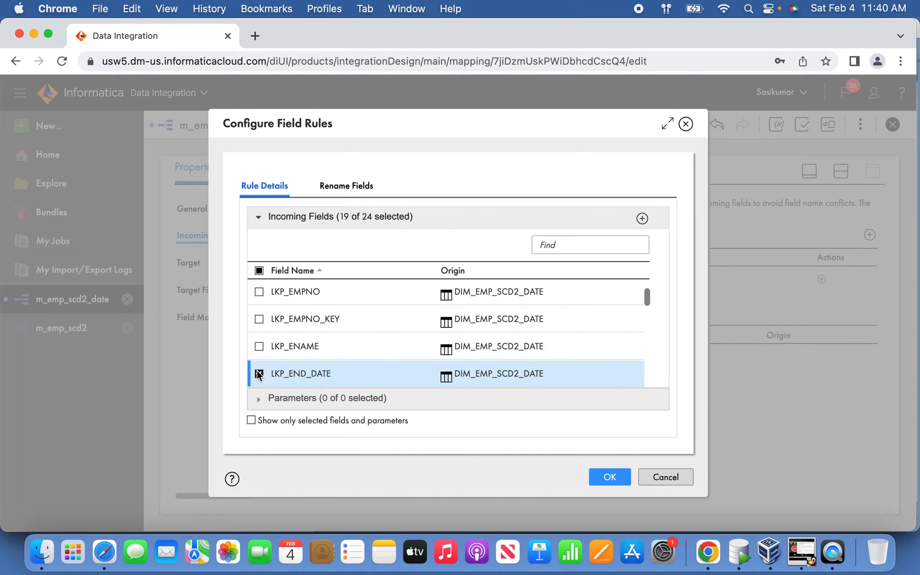
left_click(259, 374)
Step: Deselect LKP_HIREDATE, LKP_JOB, LKP_MGR, LKP_SAL, LKP_SRC_EMPNO and LKP_START_DATE from the rule's incoming fields
scroll(649, 302, "down", 3)
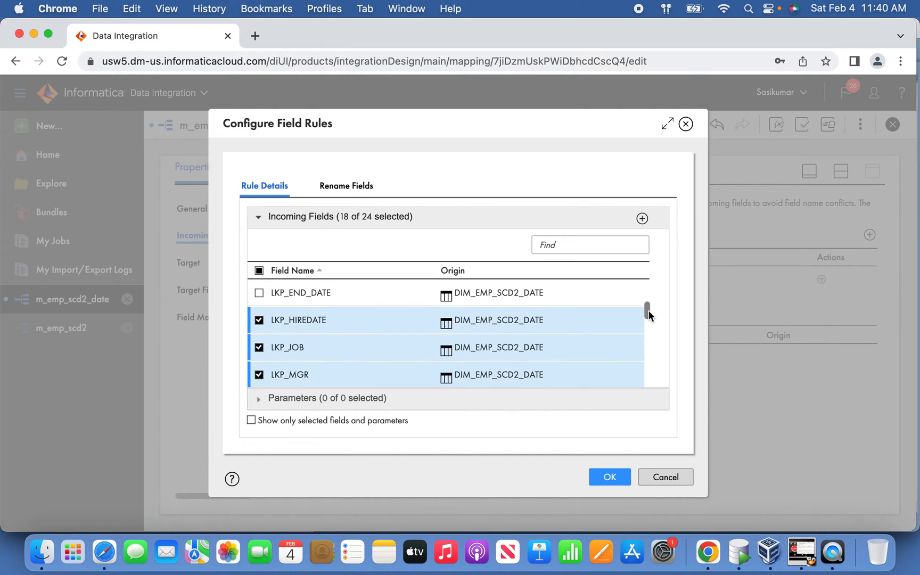
left_click(260, 302)
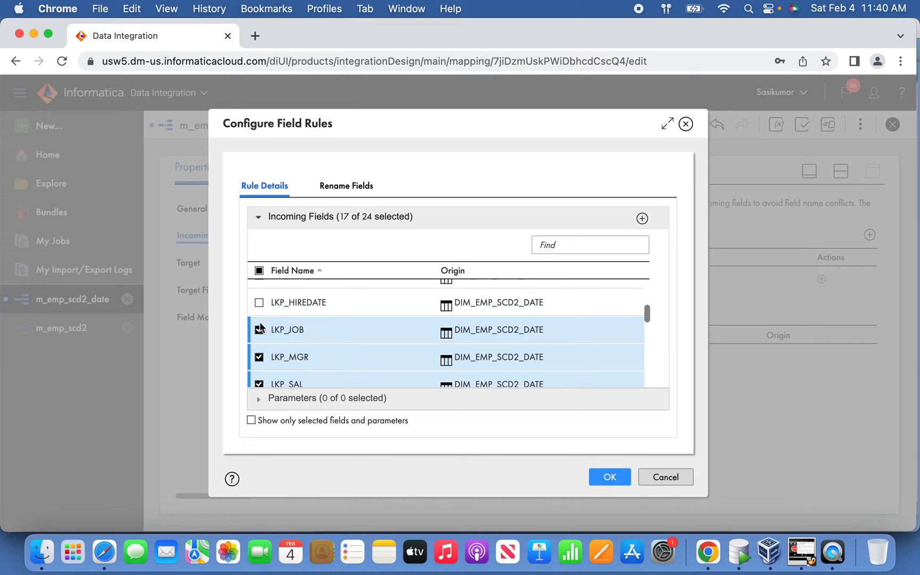
left_click(260, 330)
left_click(259, 357)
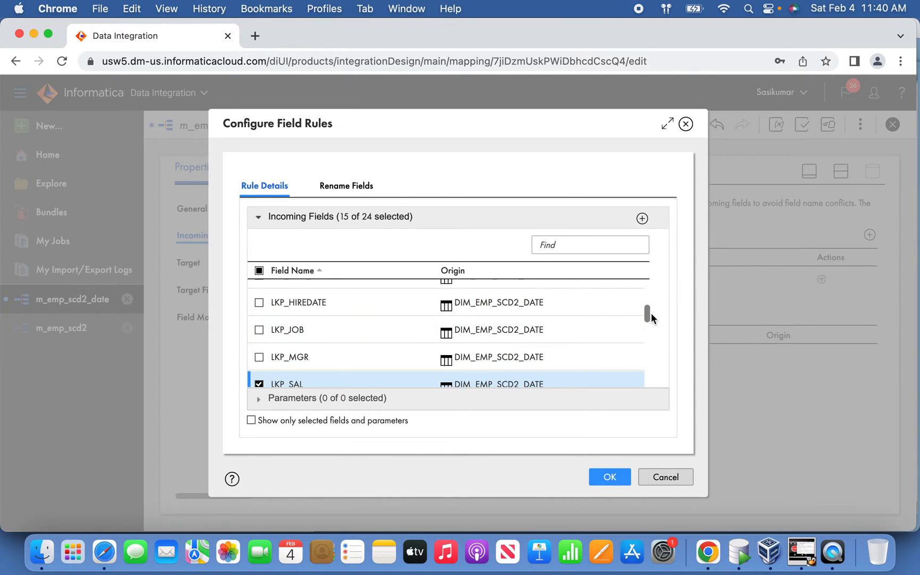
scroll(651, 319, "down", 3)
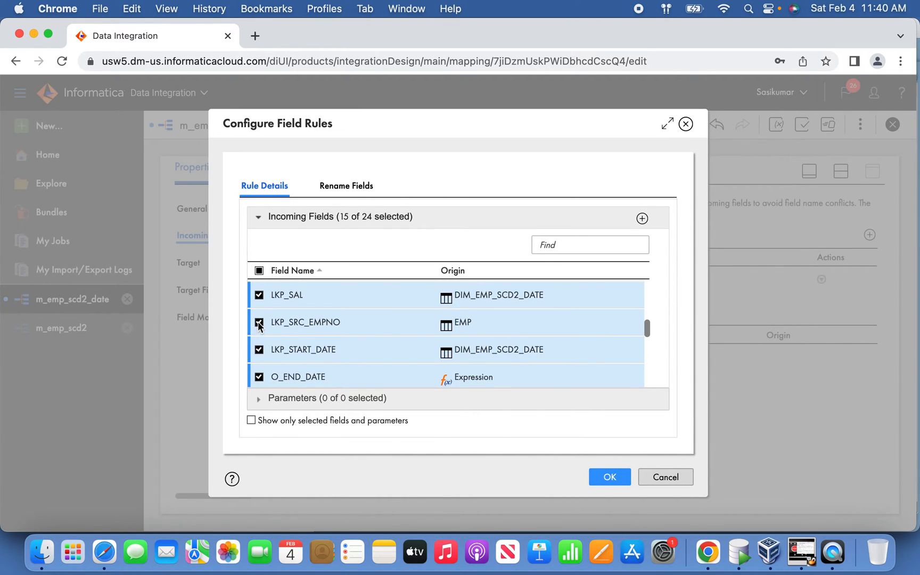
left_click(259, 323)
left_click(260, 297)
left_click(259, 351)
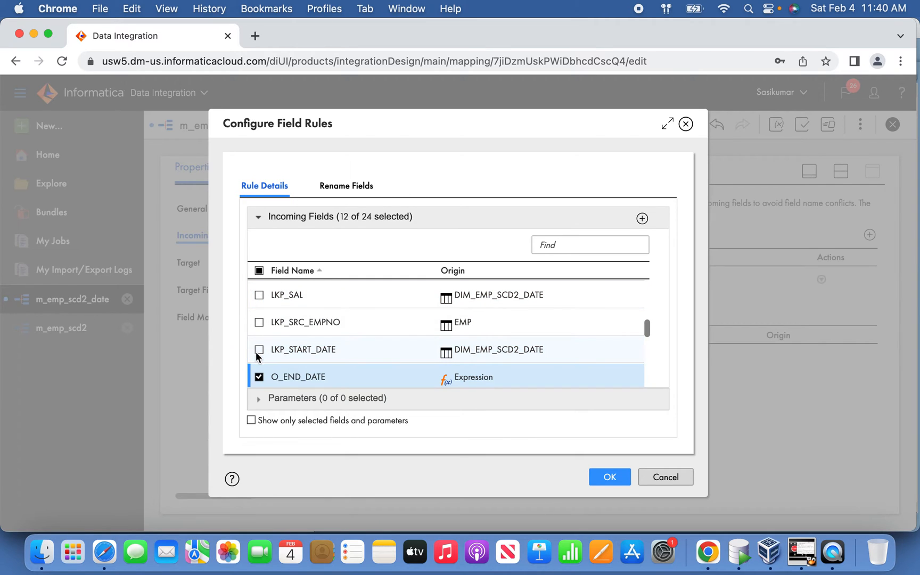
Step: Deselect the O_UPDATE and O_INSERT expression fields and apply the Named Fields rule to Target_NewRecord
scroll(647, 335, "down", 1)
mouse_move(649, 337)
left_mouse_down()
mouse_move(650, 367)
mouse_move(652, 343)
left_mouse_up()
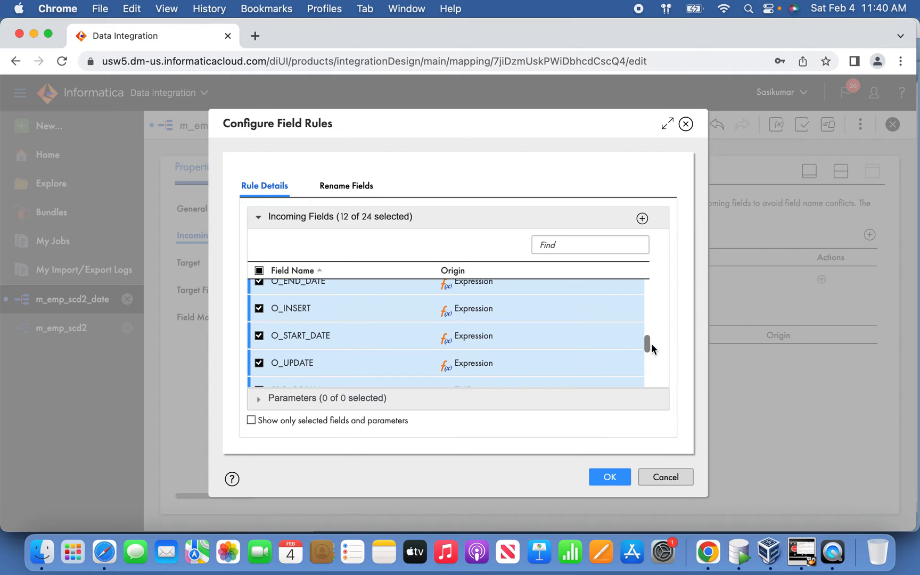
left_click(258, 363)
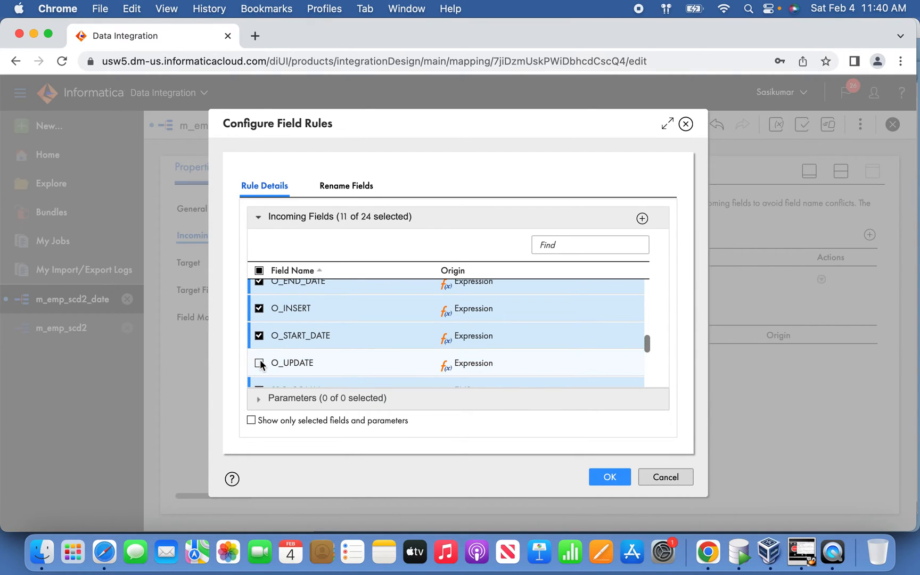
left_click(260, 309)
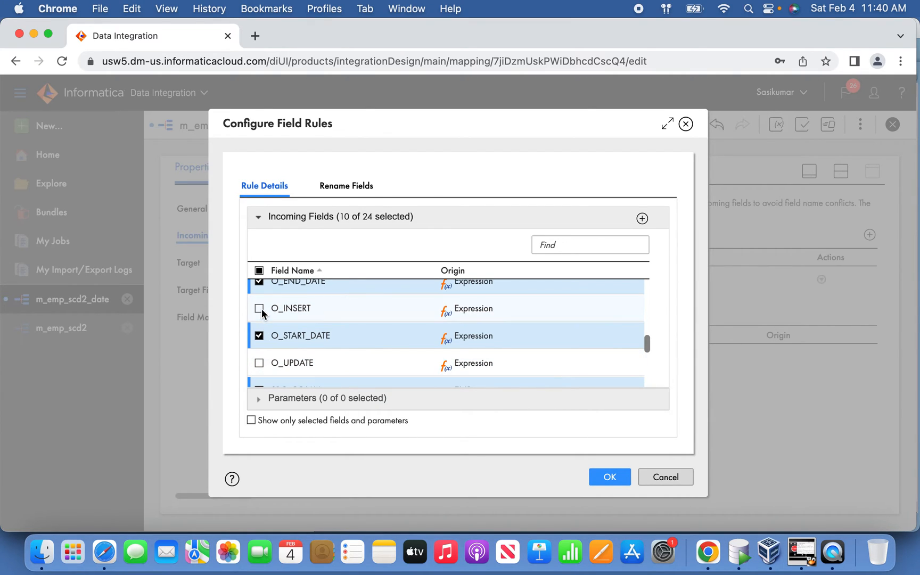
left_click(609, 478)
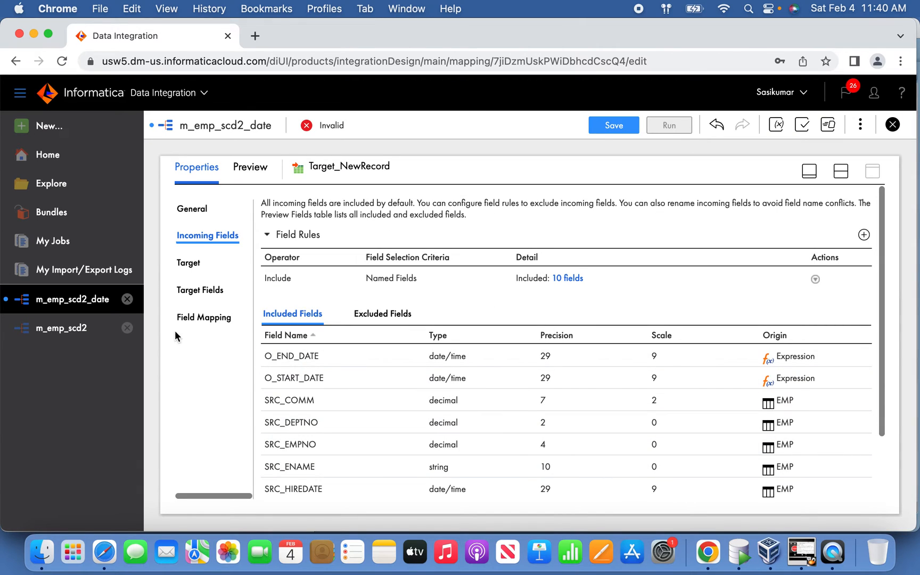
Step: Check Target_NewRecord's field mapping and save the m_emp_scd2_date mapping
left_click(214, 320)
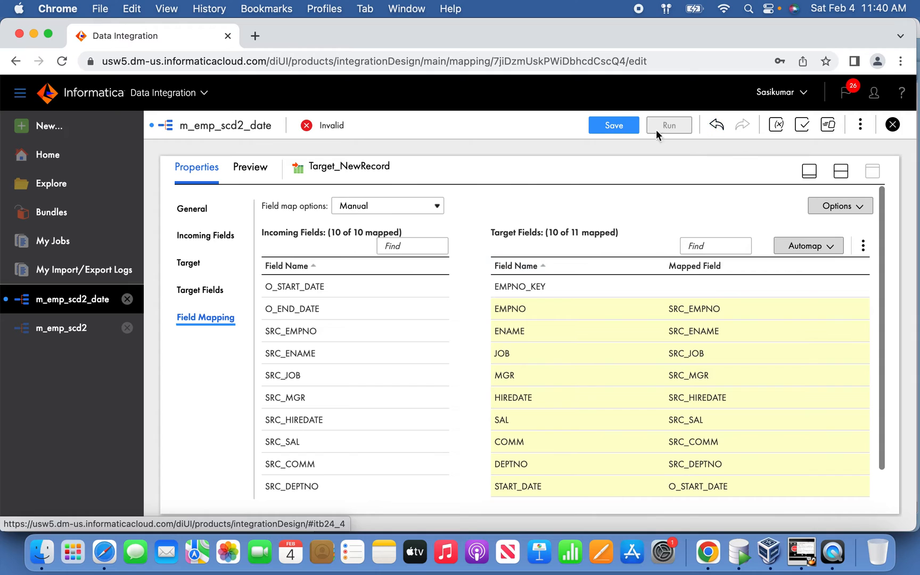
left_click(624, 128)
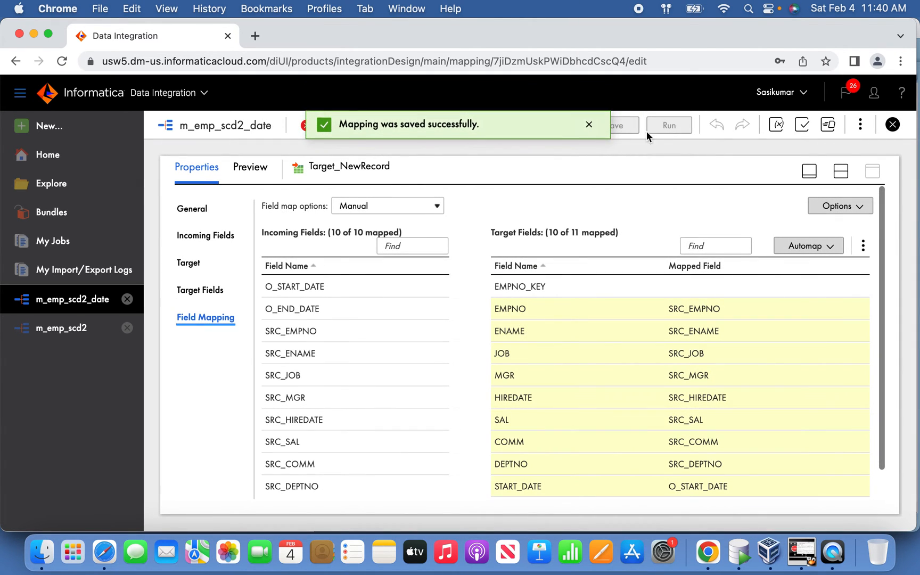
left_click(810, 171)
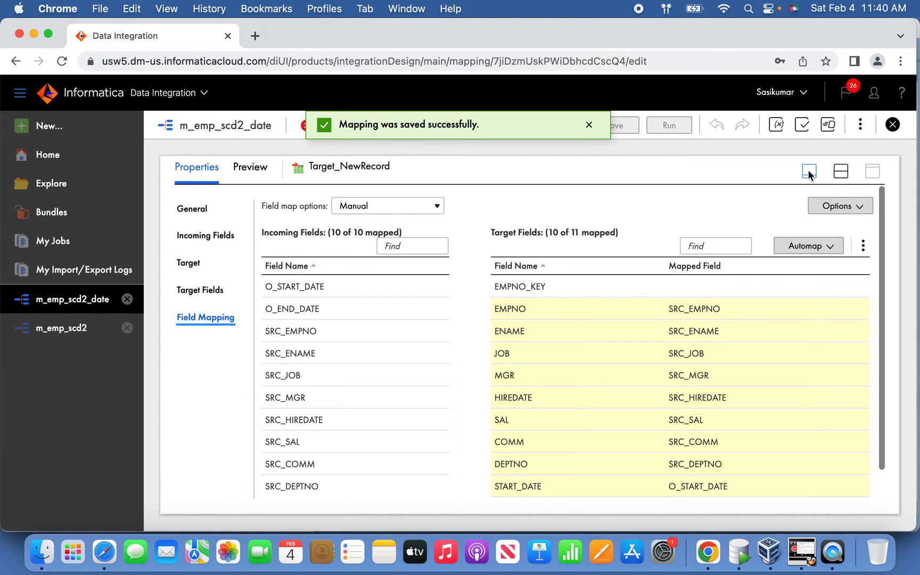
Step: Set Target_ChangeRecord_Insert to the OracleScott (Oracle) connection with the existing table DIM_EMP_SCD2_DATE as its target object
left_click(700, 375)
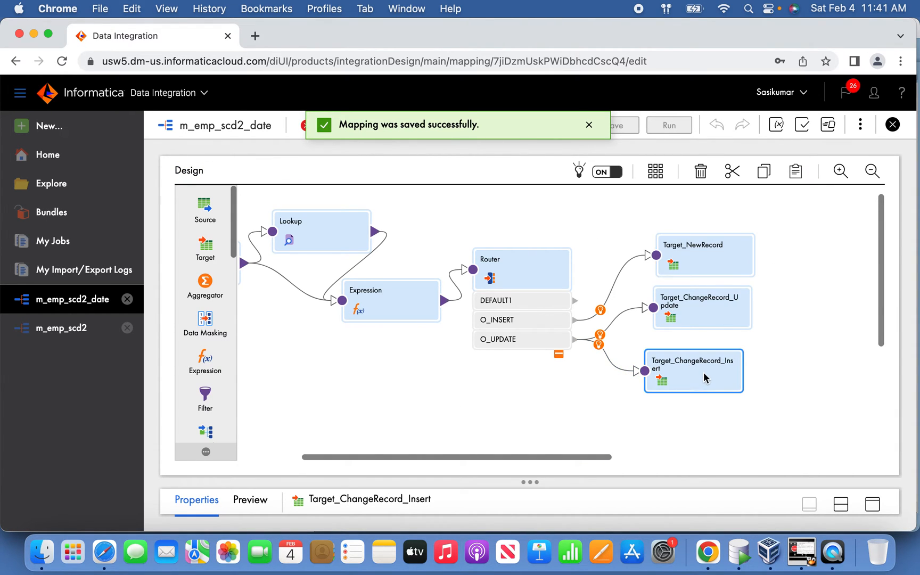
left_click(873, 504)
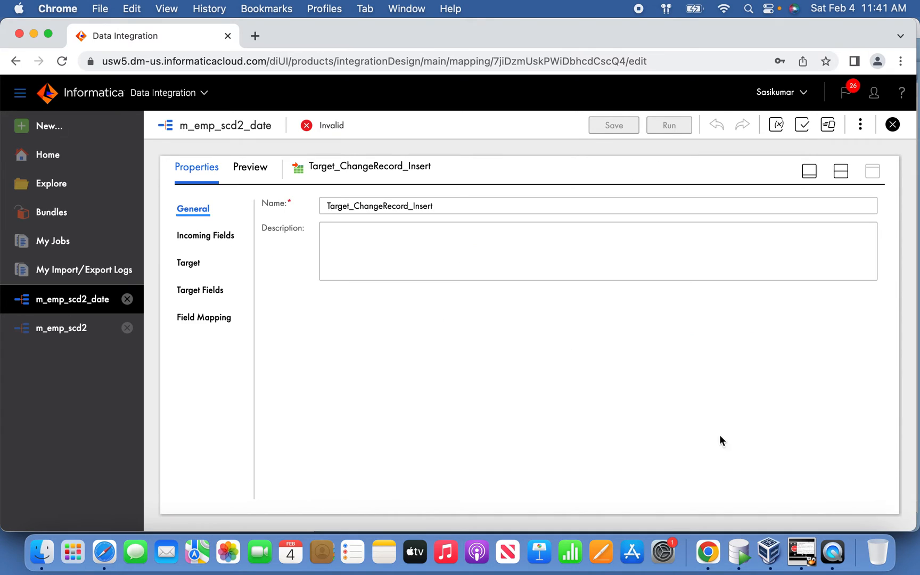
left_click(191, 263)
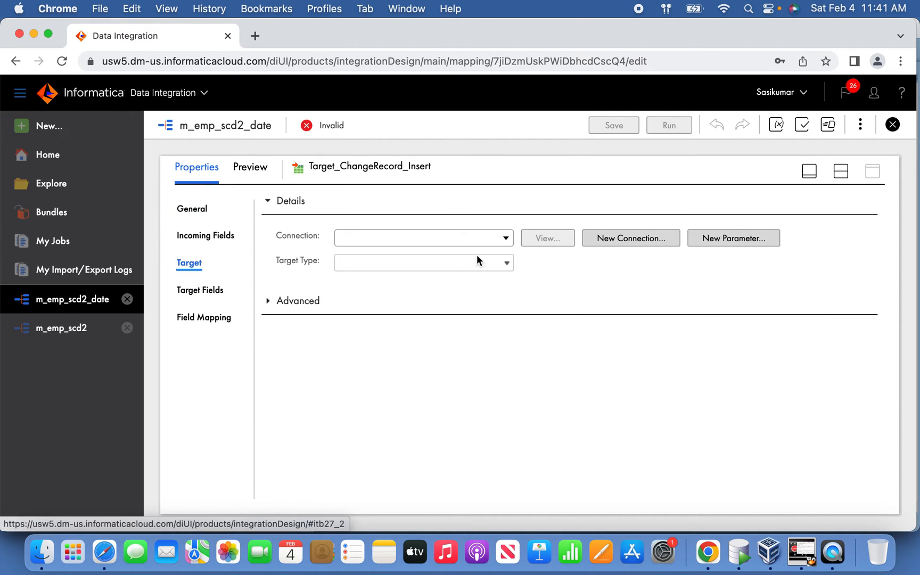
left_click(472, 241)
left_click(475, 321)
left_click(528, 295)
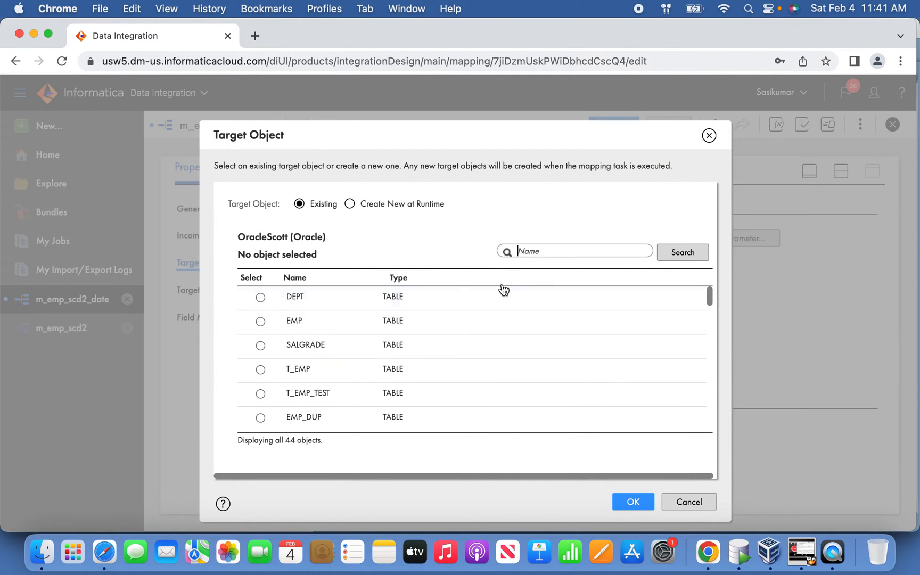
type("DIM")
key("Return")
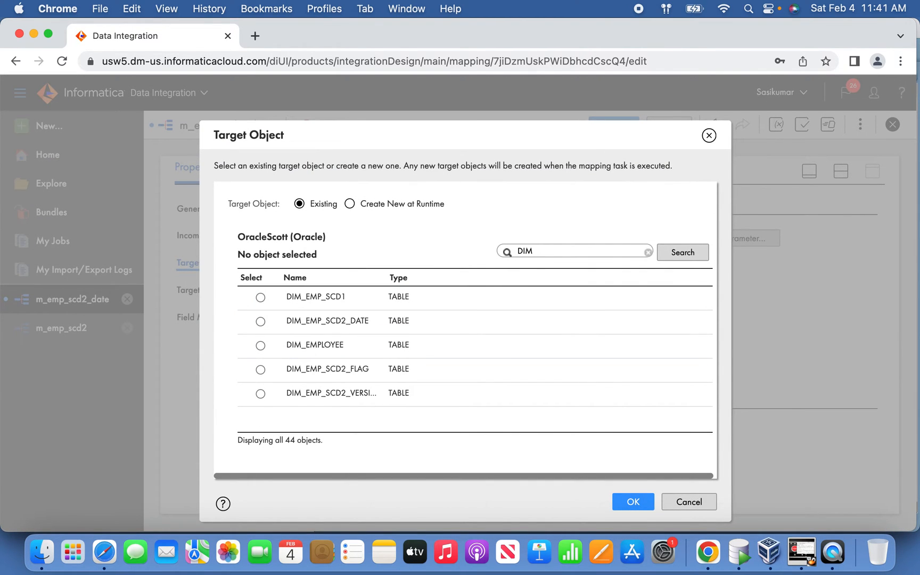
left_click(360, 322)
left_click(637, 499)
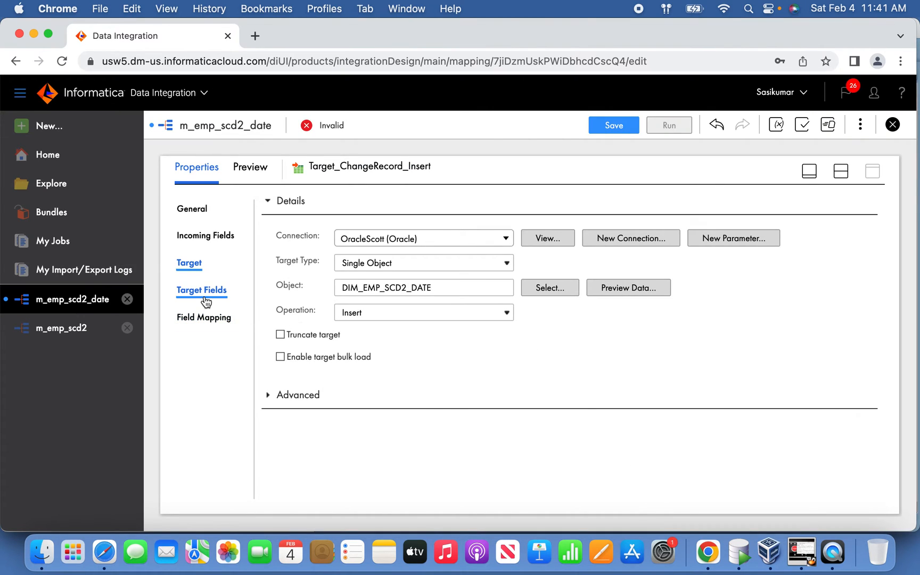
Step: Automatically map Target_ChangeRecord_Insert's incoming fields to its target fields using Smart Map
left_click(212, 237)
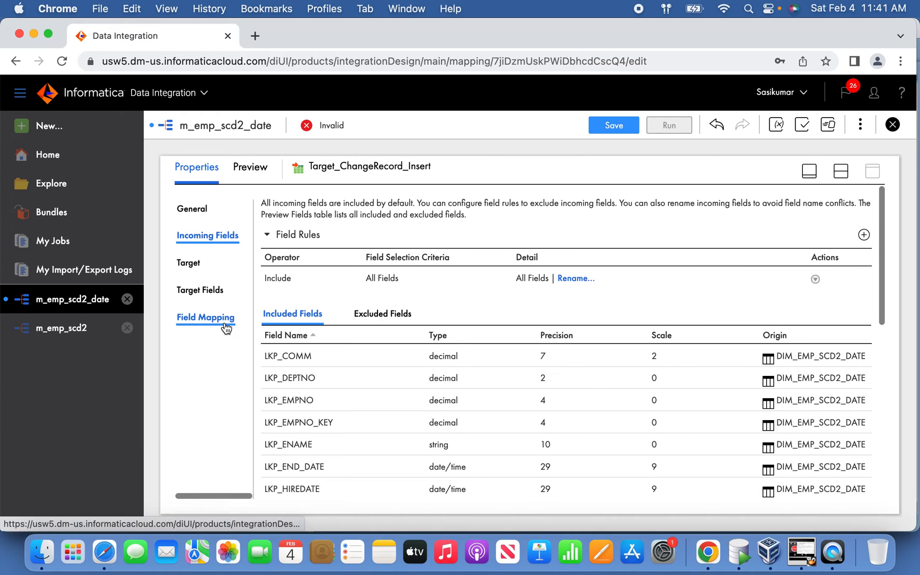
left_click(223, 326)
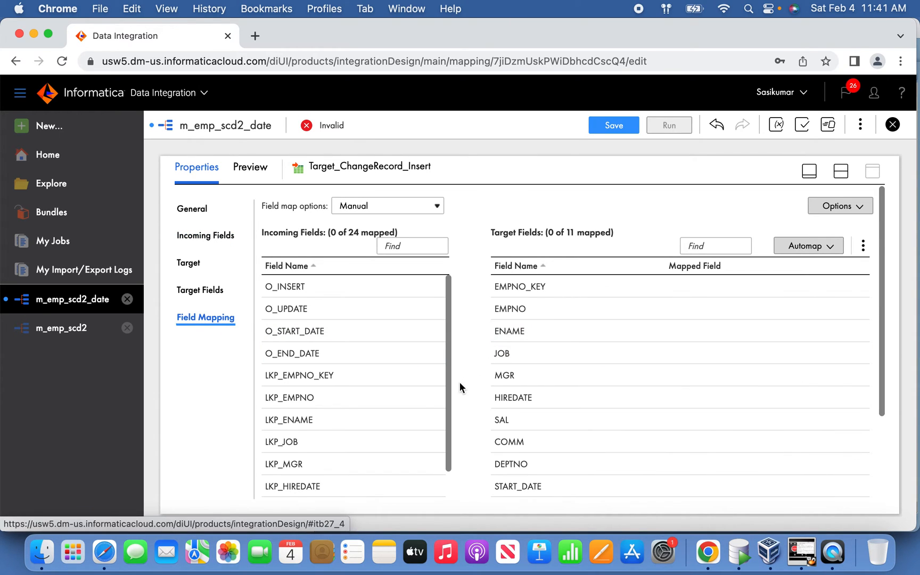
left_click_drag(450, 396, 441, 326)
left_click(816, 251)
left_click(820, 252)
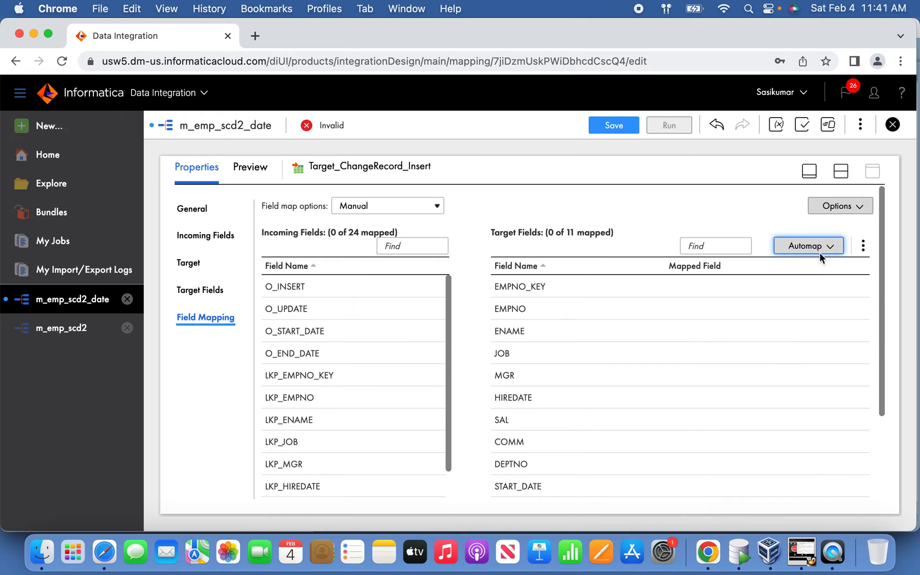
left_click(827, 251)
left_click(779, 291)
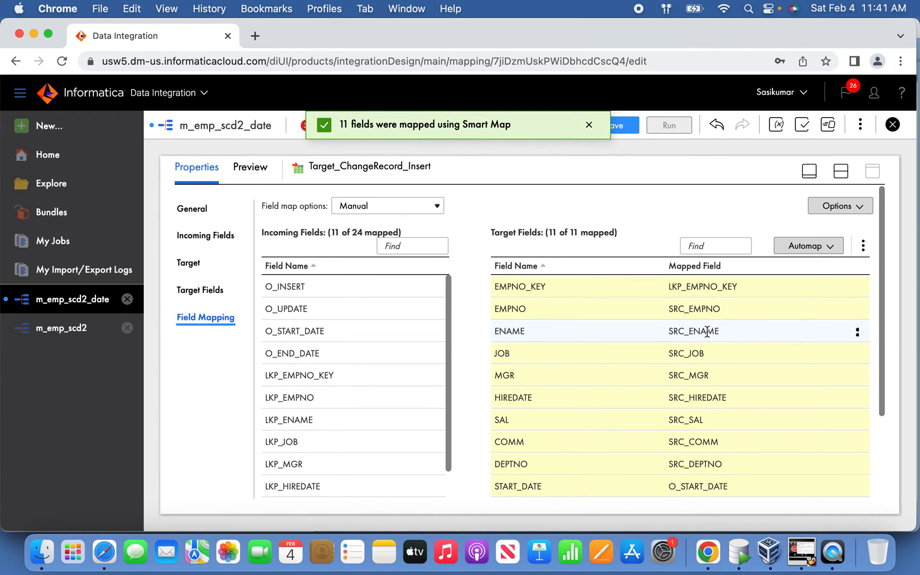
mouse_move(886, 407)
left_mouse_down()
mouse_move(882, 478)
mouse_move(882, 396)
left_mouse_up()
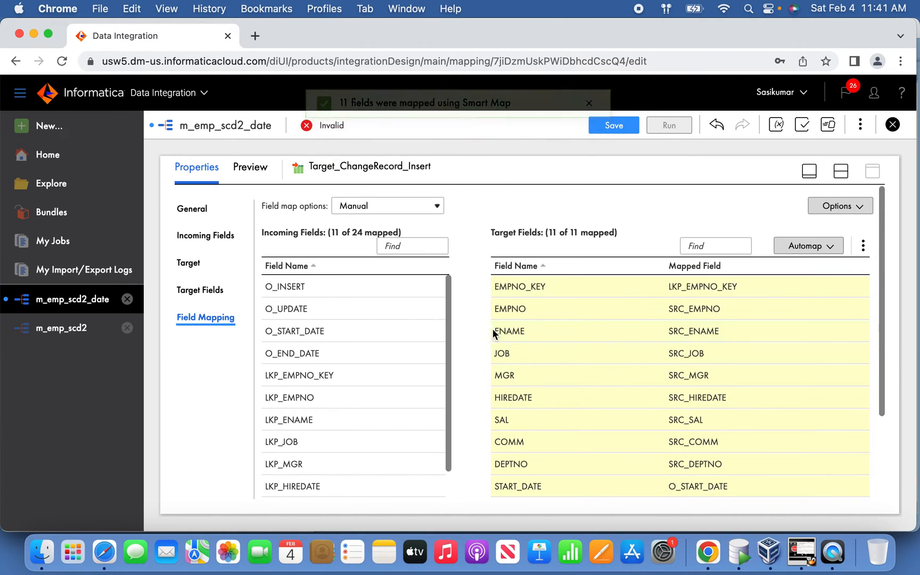
Step: Remove the LKP_EMPNO_KEY mapping from the EMPNO_KEY field of Target_ChangeRecord_Insert
left_click(857, 287)
left_click(812, 310)
mouse_move(448, 355)
left_mouse_down()
mouse_move(446, 446)
mouse_move(443, 336)
left_mouse_up()
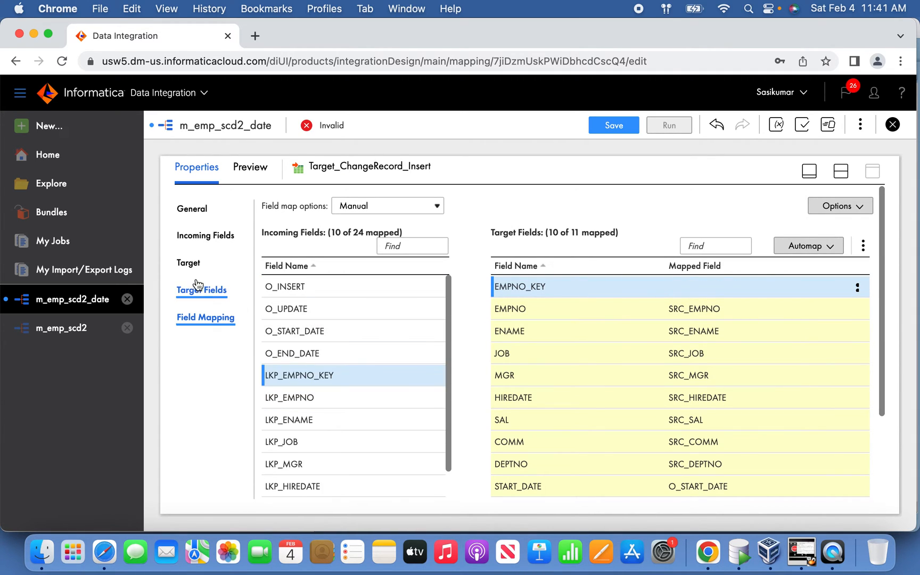
Step: Replace the All Fields rule in Target_ChangeRecord_Insert's incoming fields with an Include rule for Named Fields
left_click(224, 235)
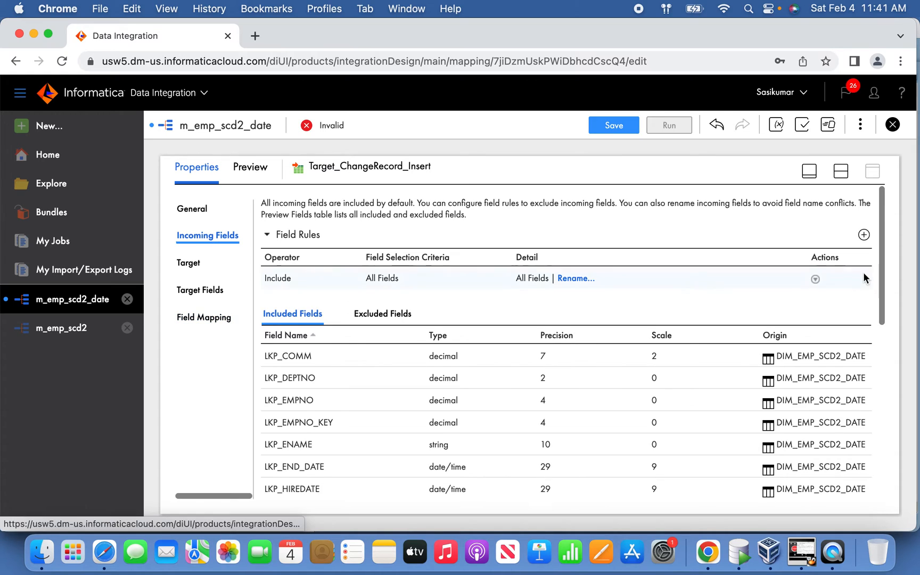
left_click(863, 235)
left_click(550, 301)
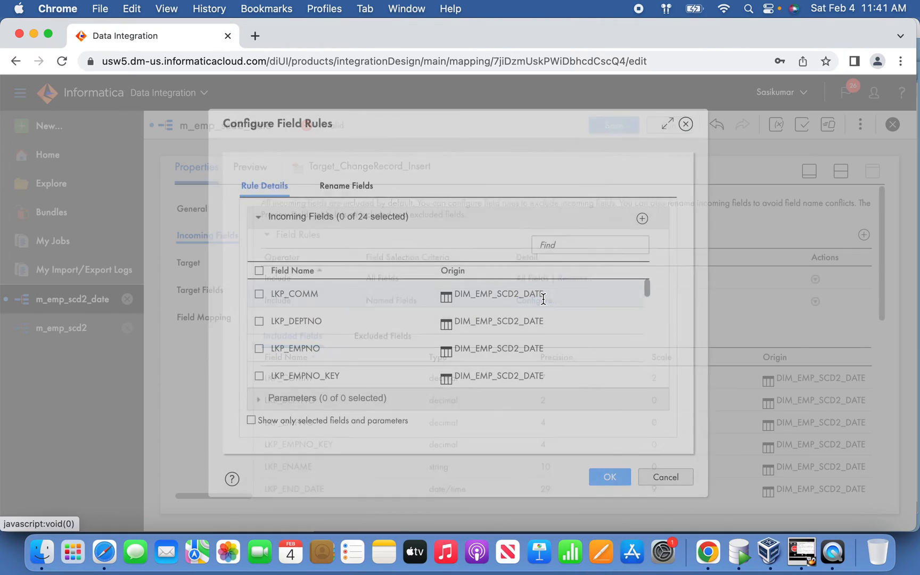
left_click(657, 479)
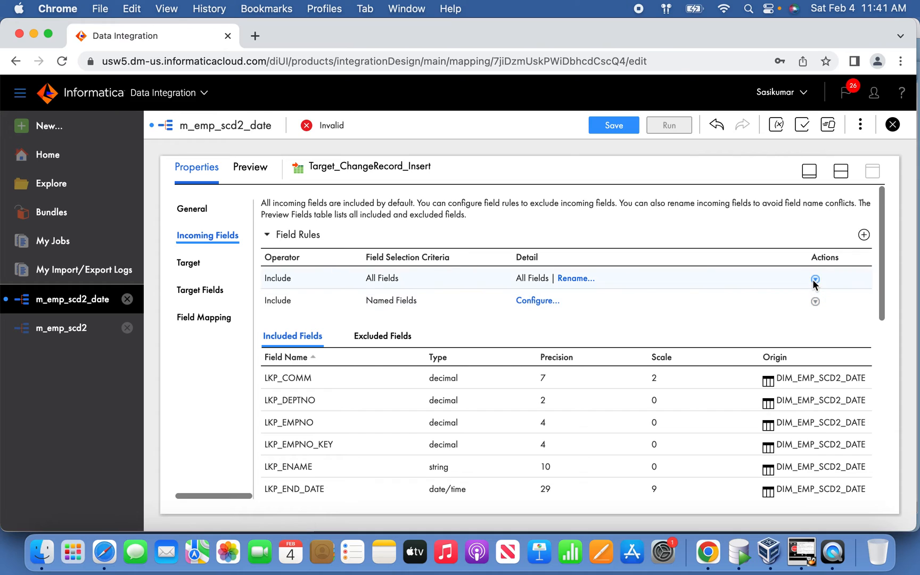
left_click(815, 279)
left_click(838, 365)
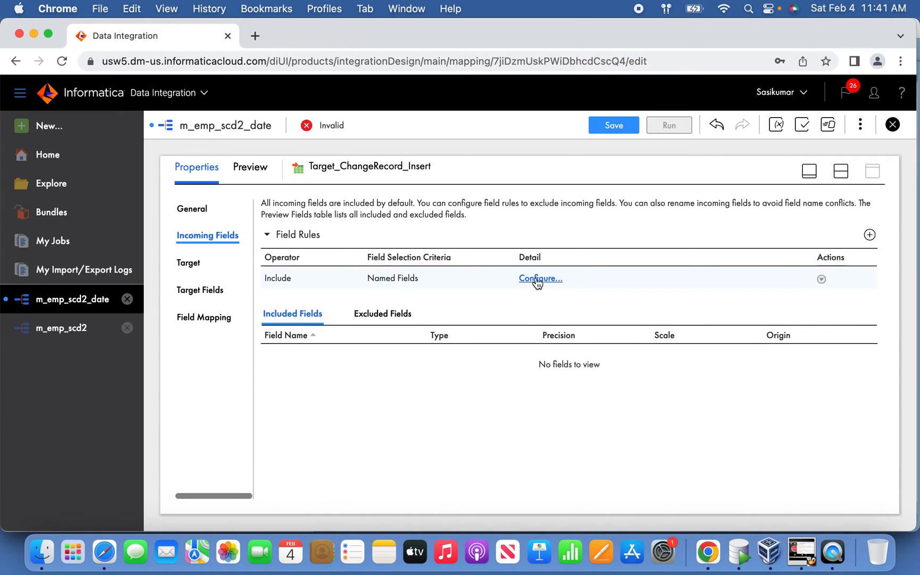
Step: In the Named Fields rule, select all incoming fields except LKP_COMM, LKP_DEPTNO, LKP_EMPNO and LKP_EMPNO_KEY
left_click(535, 277)
left_click(259, 271)
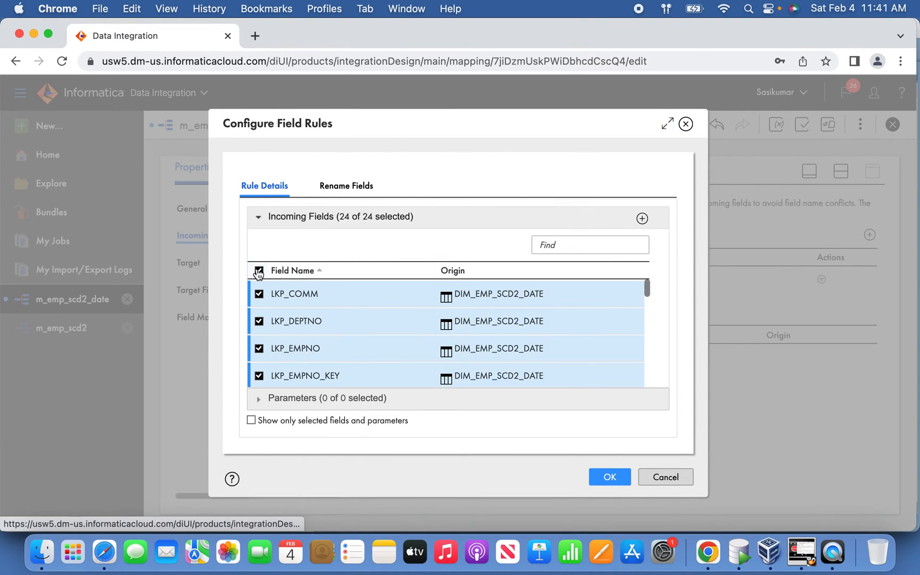
left_click(259, 294)
left_click(259, 321)
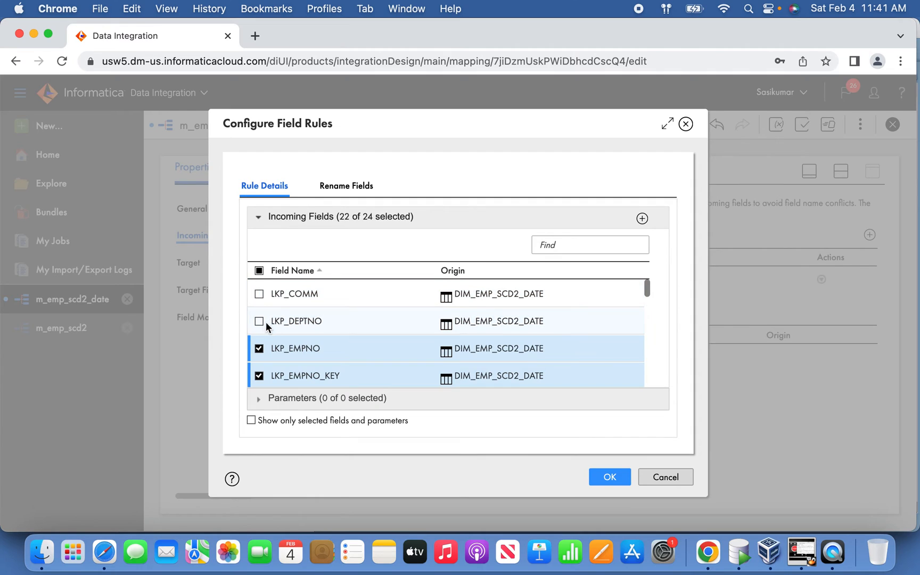
left_click(259, 348)
left_click(259, 376)
Step: Deselect LKP_ENAME, LKP_END_DATE, LKP_HIREDATE, LKP_JOB, LKP_MGR and LKP_SAL from the rule's incoming fields
scroll(648, 293, "down", 3)
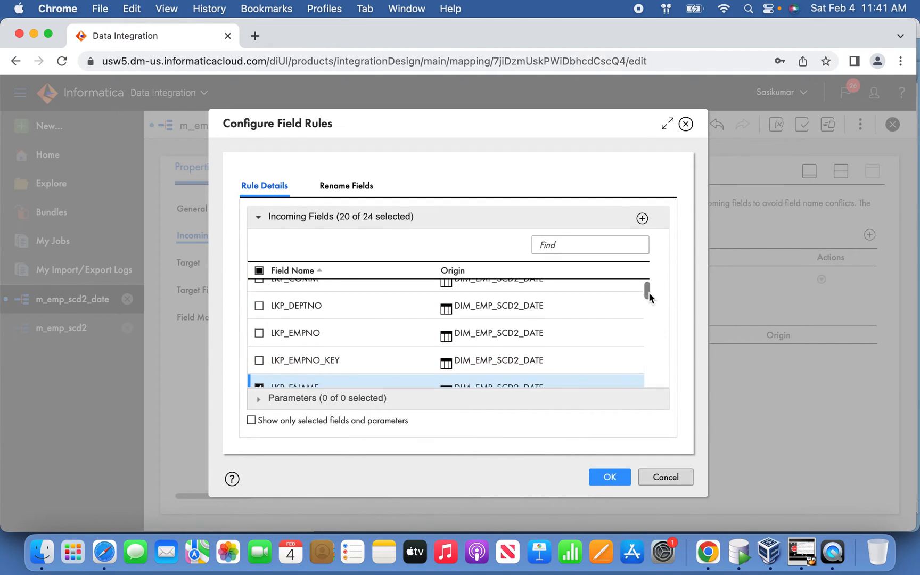
left_click(300, 317)
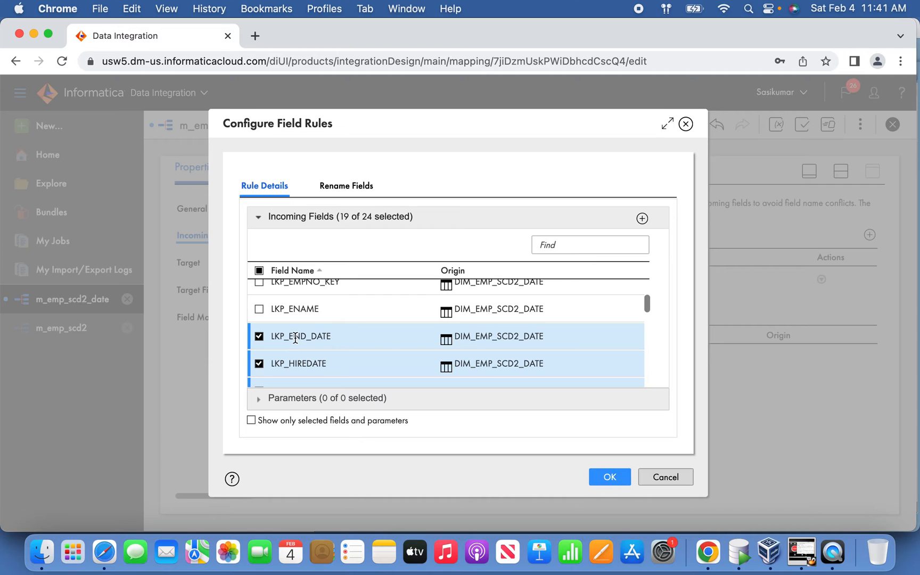
left_click(296, 339)
left_click(290, 361)
scroll(648, 314, "down", 1)
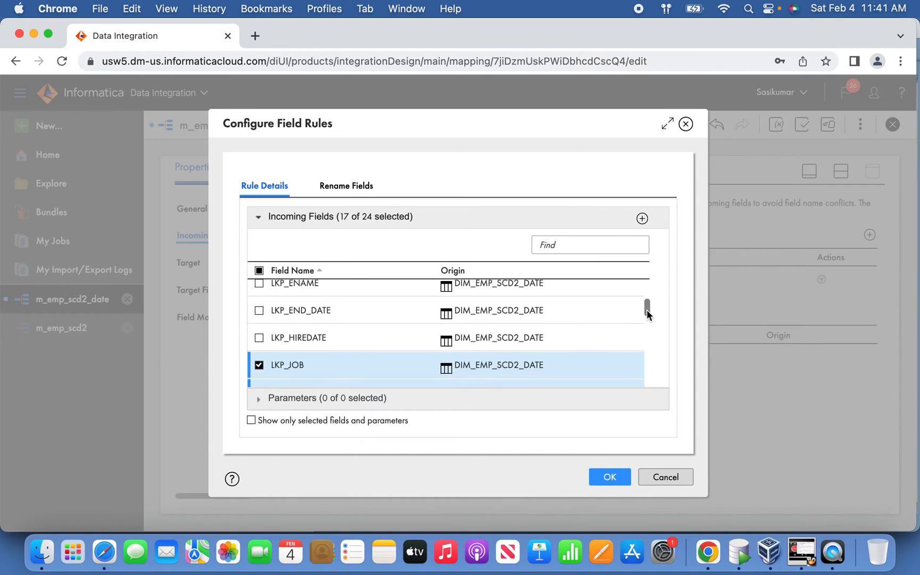
scroll(648, 313, "down", 3)
left_click(289, 303)
left_click(290, 331)
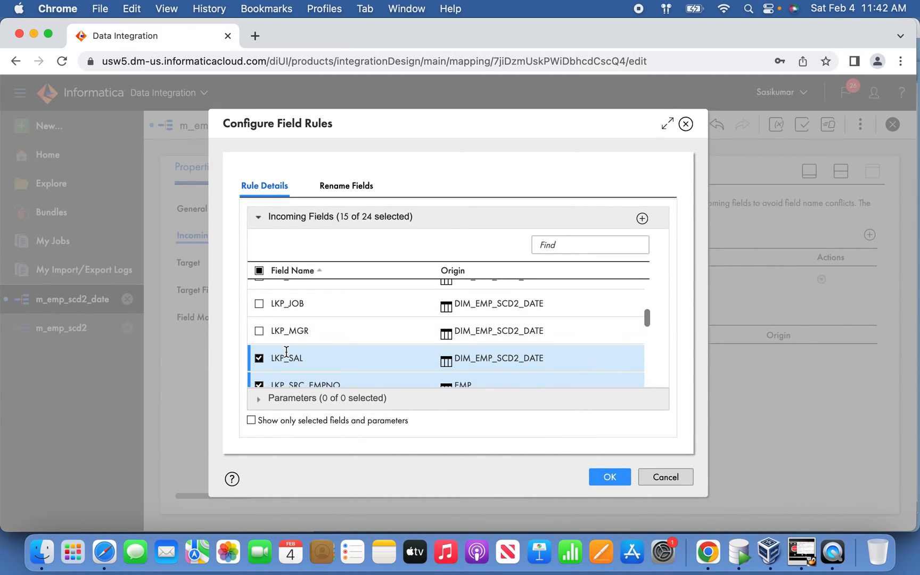
left_click(289, 358)
Step: Deselect LKP_SRC_EMPNO, LKP_START_DATE, O_INSERT and O_UPDATE, and apply the Named Fields rule
left_click_drag(647, 314, 647, 328)
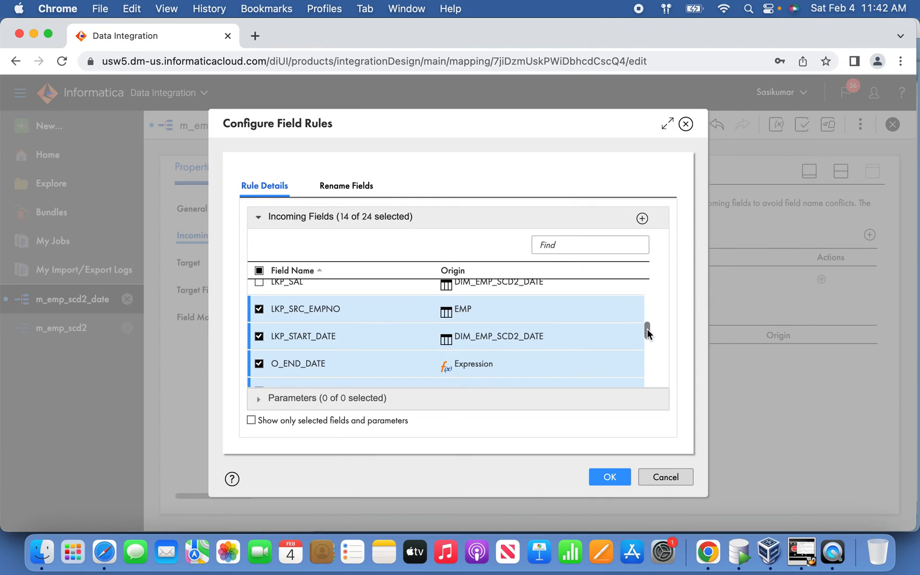
left_click(318, 310)
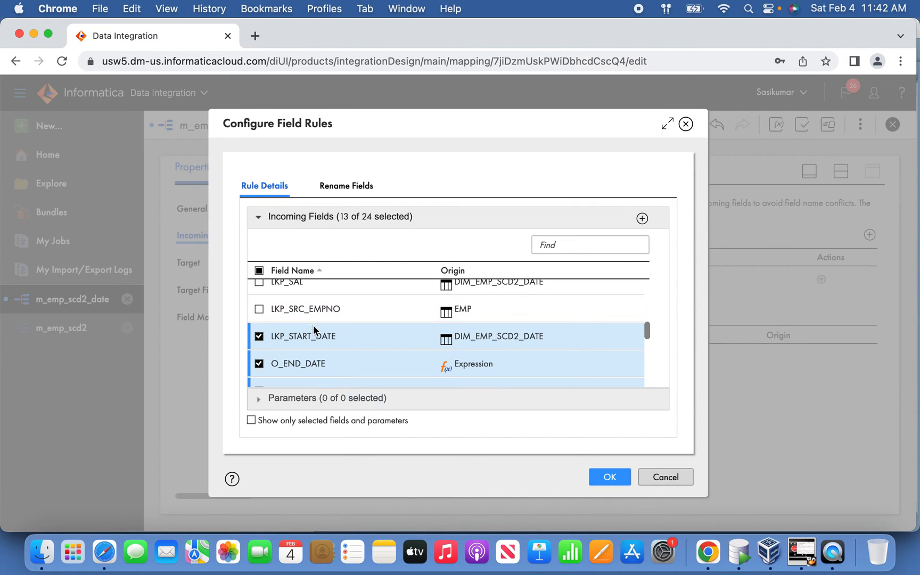
left_click(313, 330)
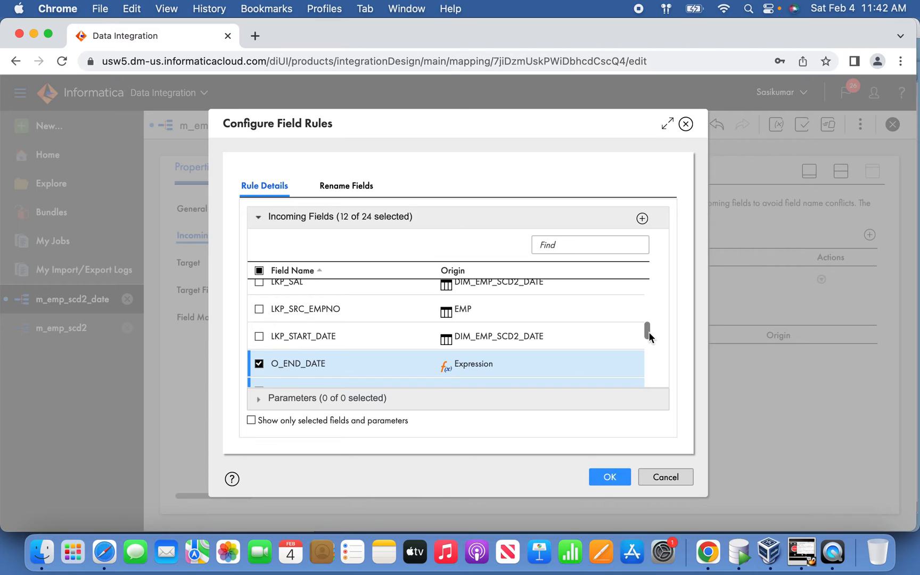
left_click_drag(649, 338, 650, 345)
left_click(286, 315)
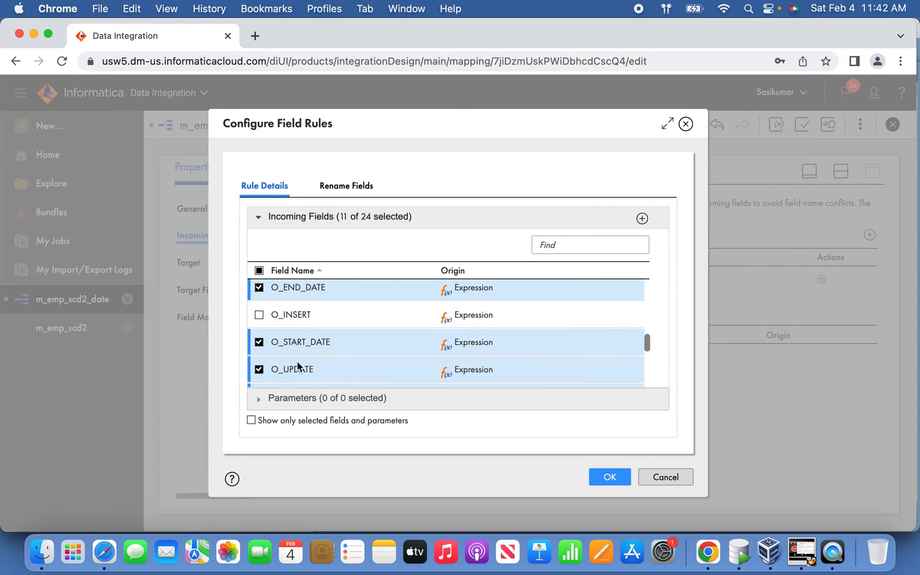
left_click(300, 368)
left_click(609, 481)
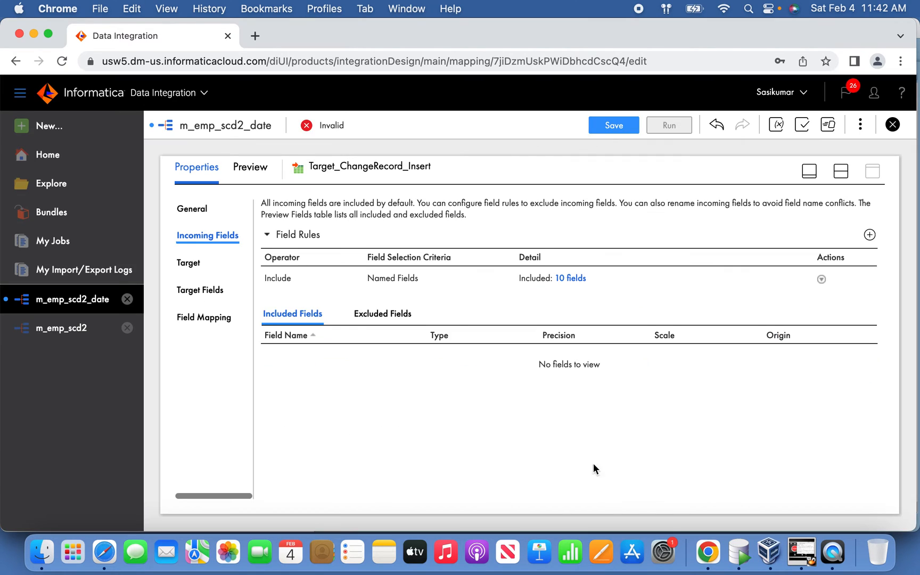
Step: Check Target_ChangeRecord_Insert's field mapping and the EMPNO_KEY trigger code in Oracle SQL Developer, and save the mapping in Informatica
left_click(201, 322)
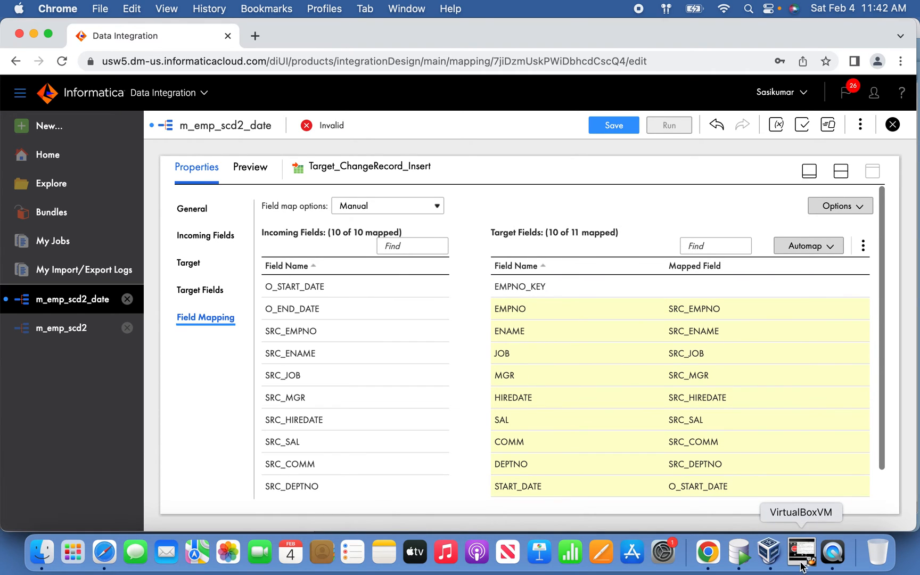
left_click(739, 553)
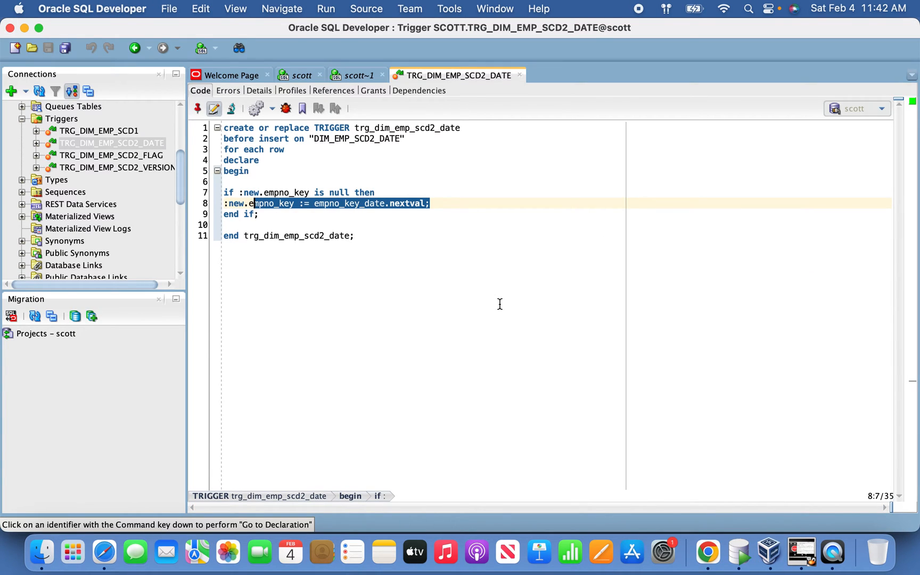
key("super+Tab")
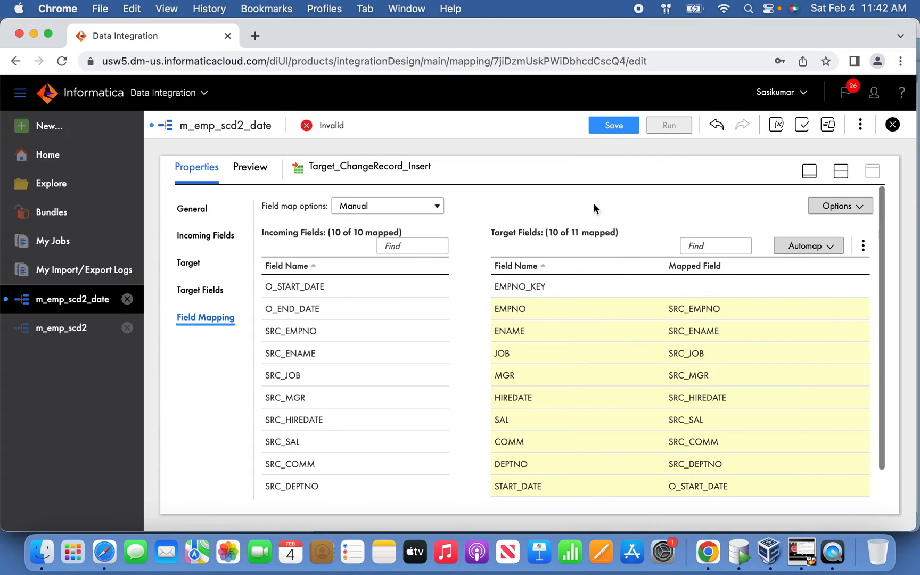
left_click(620, 128)
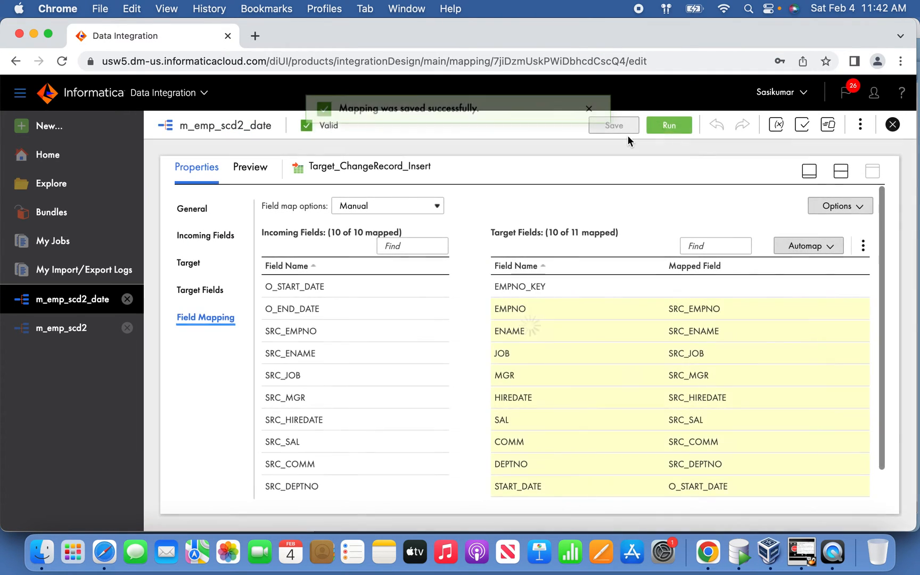
Step: Auto-arrange the transformations on the mapping canvas and place Lookup above the link between Source and Expression
left_click(809, 172)
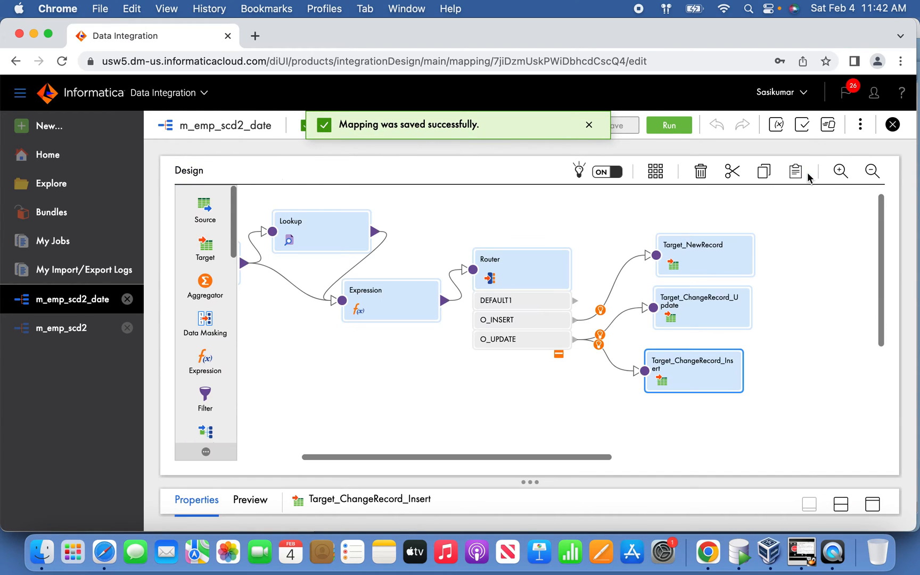
left_click(655, 171)
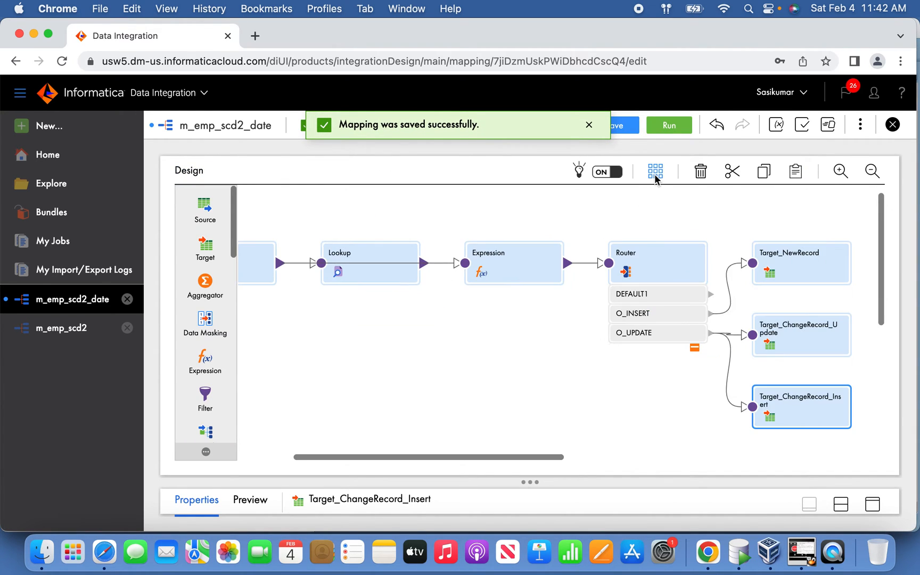
left_click_drag(382, 253, 378, 211)
left_click_drag(450, 456, 405, 455)
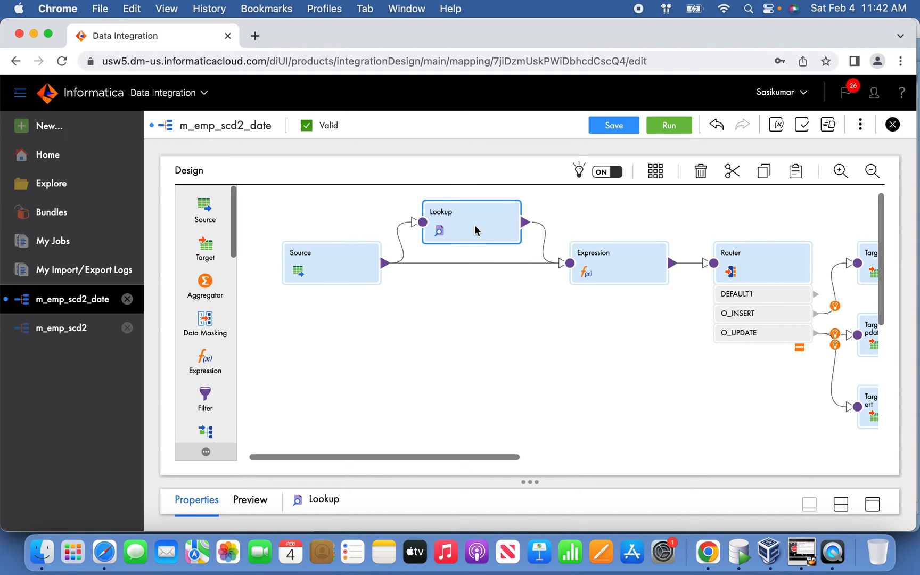
mouse_move(455, 266)
left_click_drag(509, 461, 559, 467)
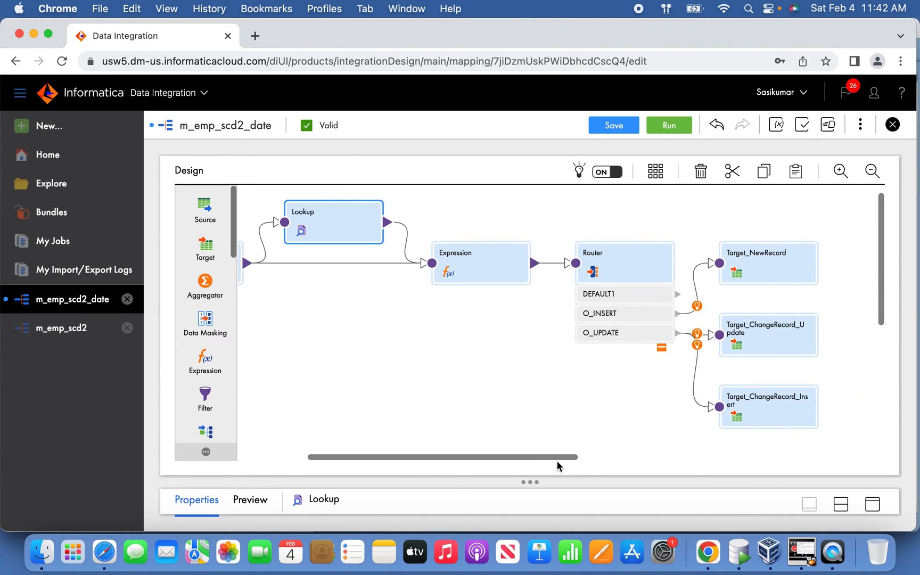
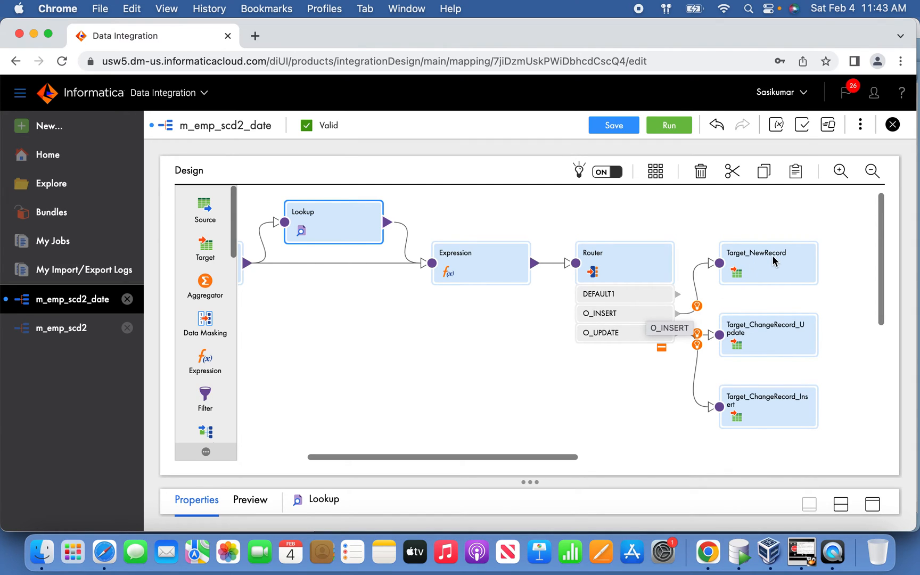
Step: Save the m_emp_scd2_date mapping, then close the TRG_DIM_EMP_SCD2_DATE trigger code in Oracle SQL Developer
left_click(614, 127)
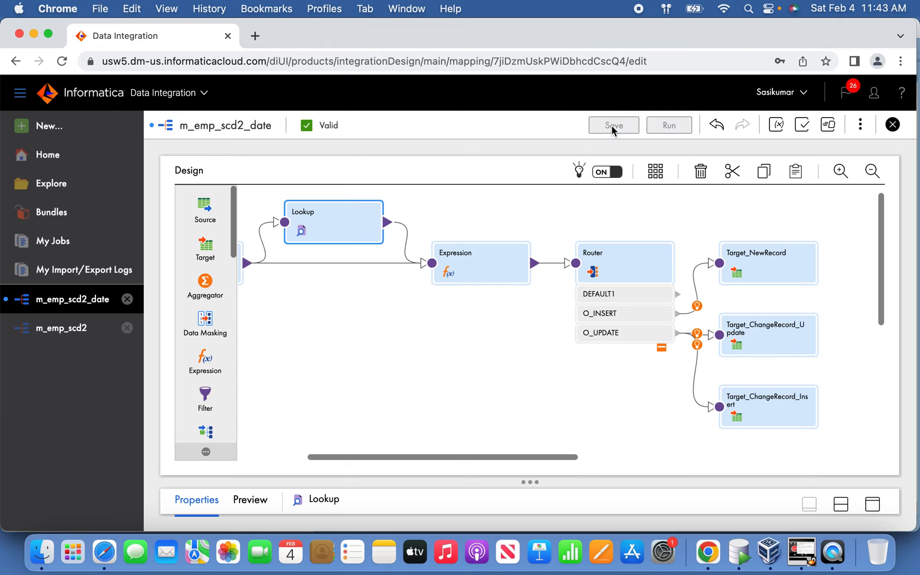
left_click(739, 552)
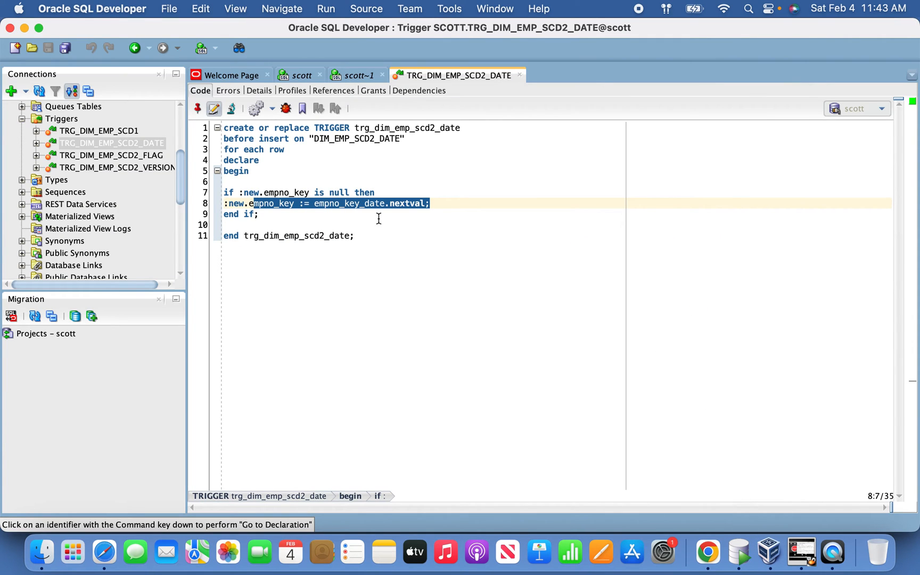
left_click(520, 75)
Step: Run the SELECT query on emp in the scott worksheet and count its result rows
left_click(369, 180)
left_click(283, 203)
left_click(199, 96)
right_click(324, 412)
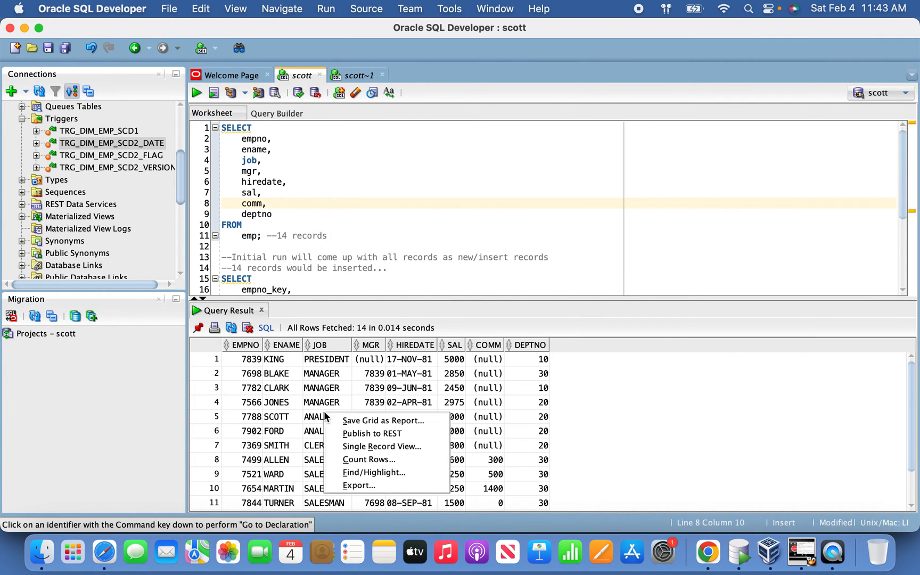
left_click(363, 459)
left_click(479, 306)
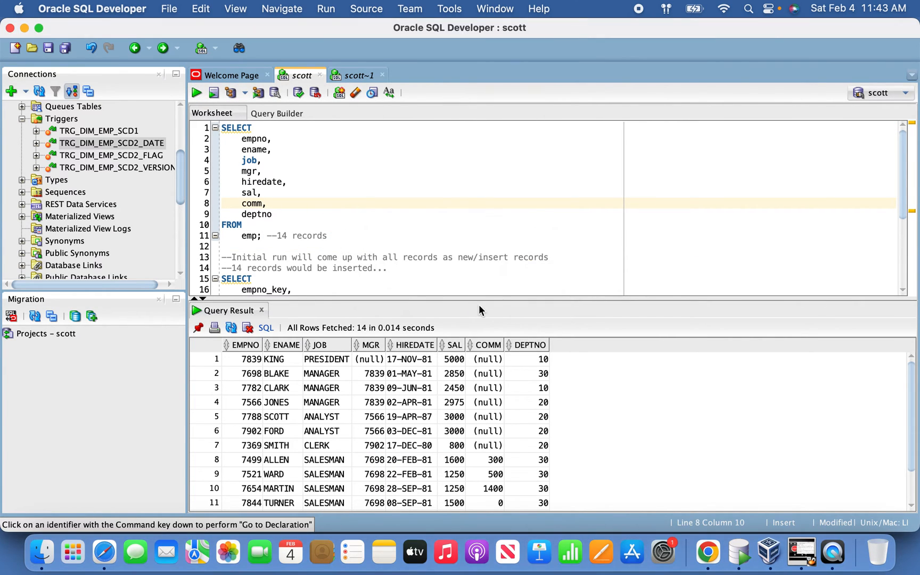
Step: Run the SELECT query on dim_emp_scd2_date to check the target table's contents before the load
left_click_drag(381, 260, 383, 270)
left_click(342, 286)
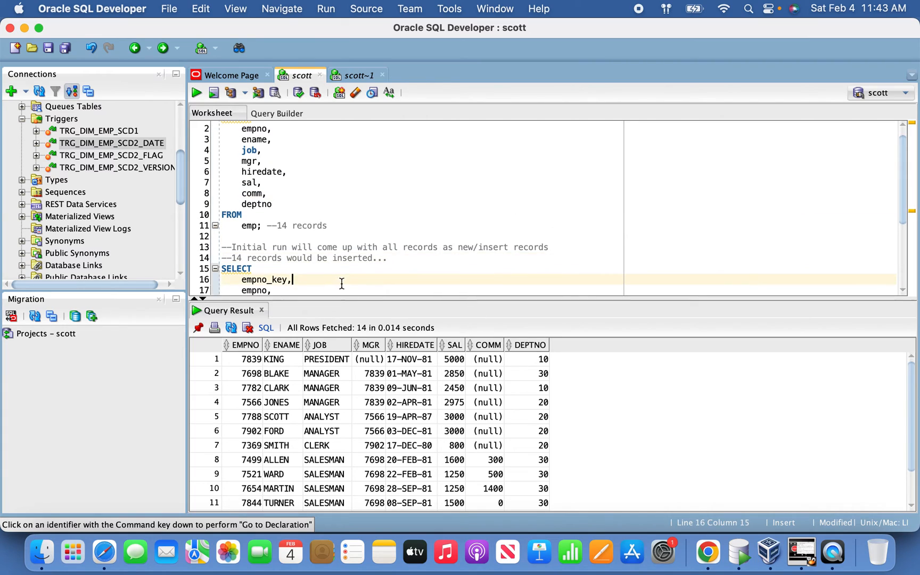
left_click(195, 96)
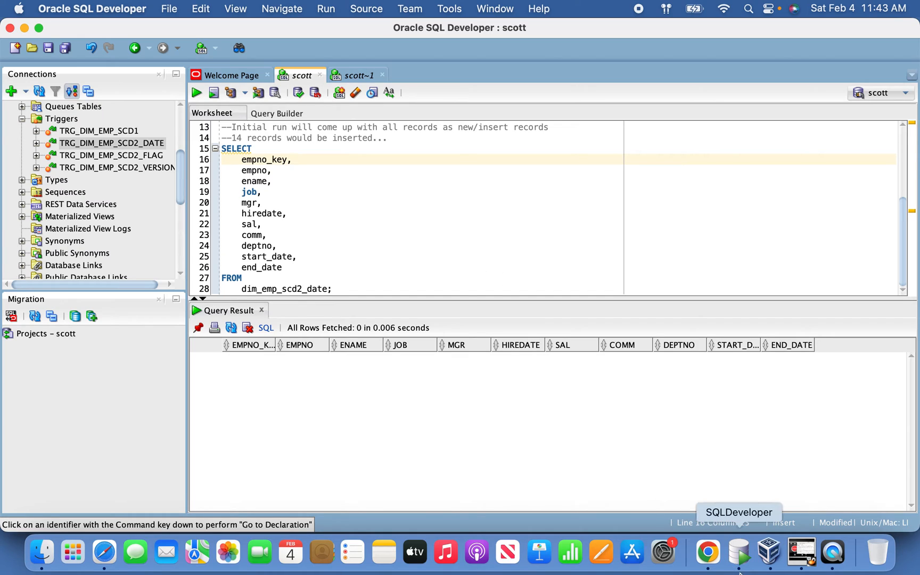
Step: Check the m_emp_scd2_date job results in Informatica, and rerun the dim_emp_scd2_date query in Oracle SQL Developer to inspect the loaded rows
left_click(708, 553)
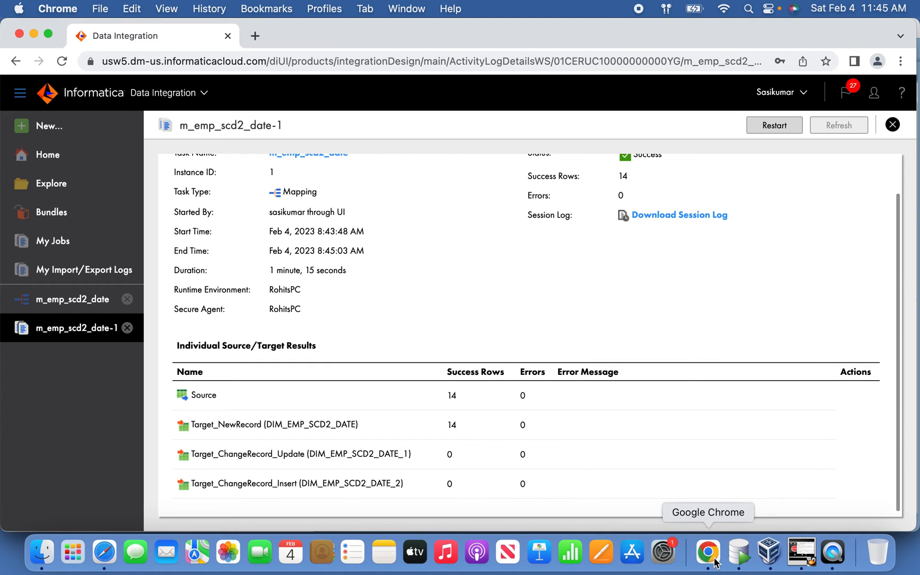
left_click(739, 554)
scroll(372, 244, "up", 2)
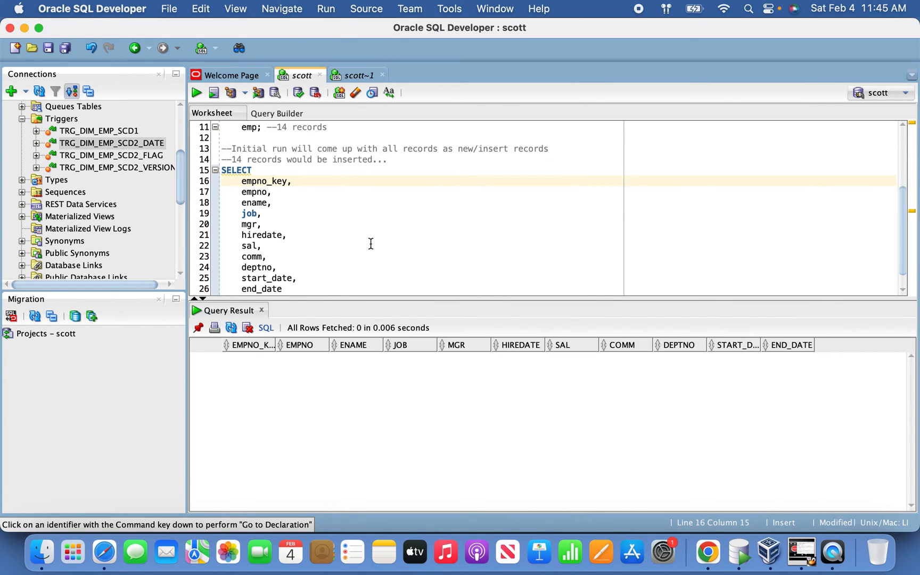
scroll(358, 187, "up", 1)
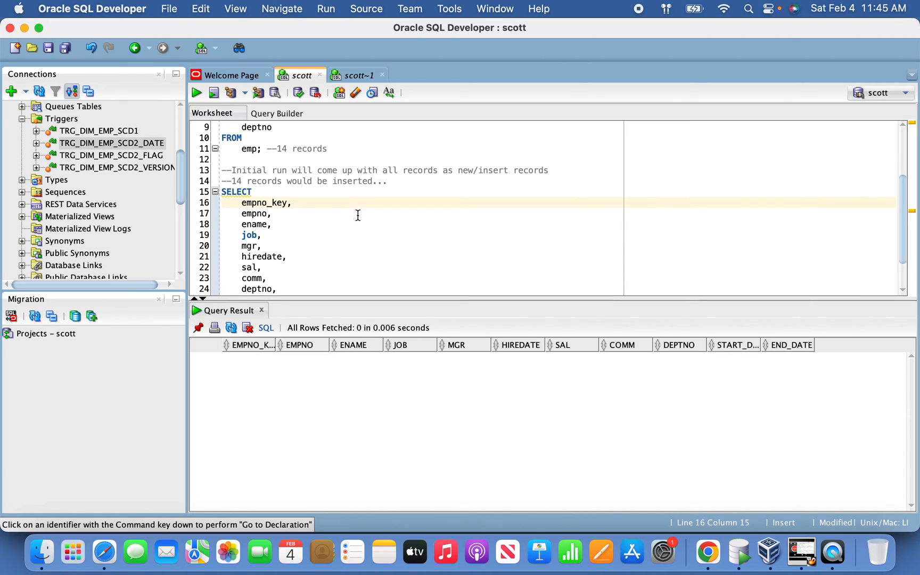
scroll(367, 219, "down", 1)
left_click(197, 93)
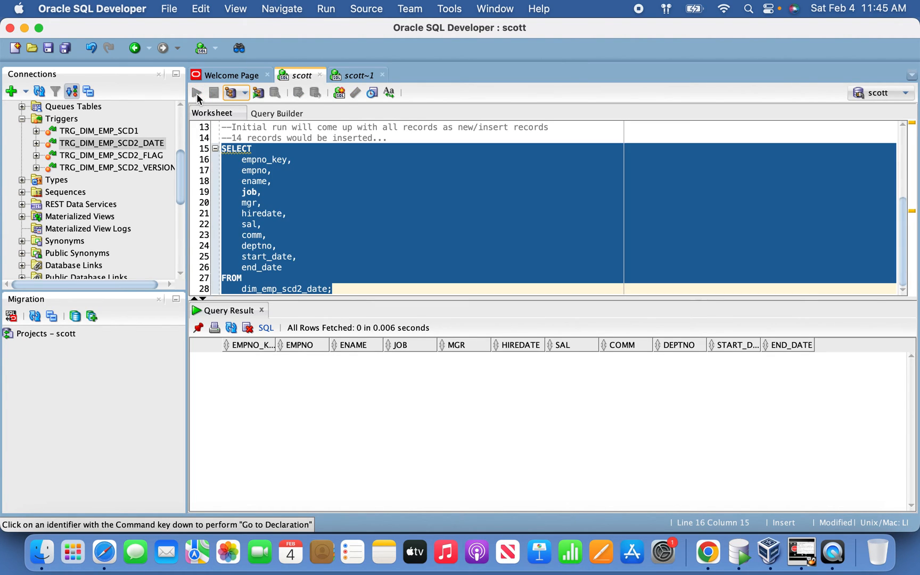
left_click_drag(269, 365, 292, 448)
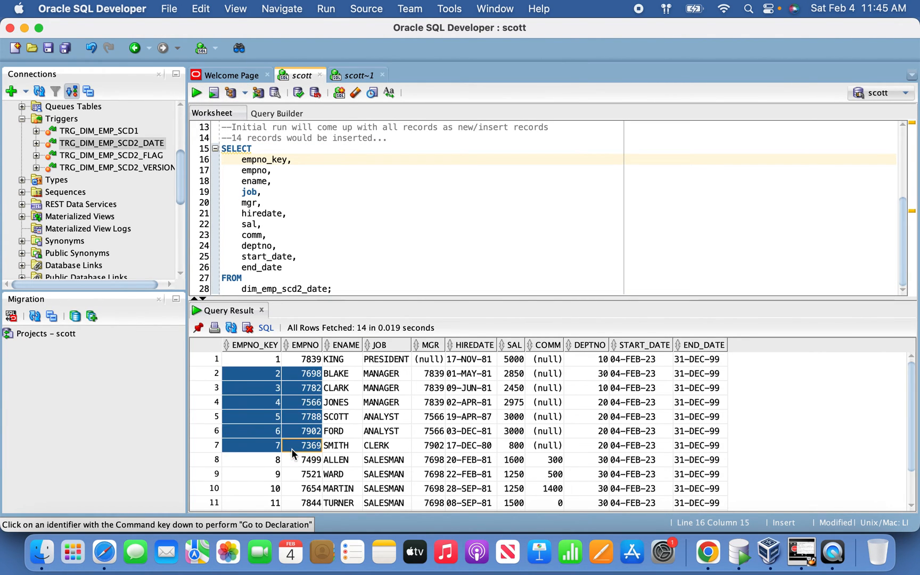
left_click(586, 447)
Step: Add two new lines after the dim_emp_scd2_date query in the scott worksheet
left_click(380, 245)
left_click(380, 288)
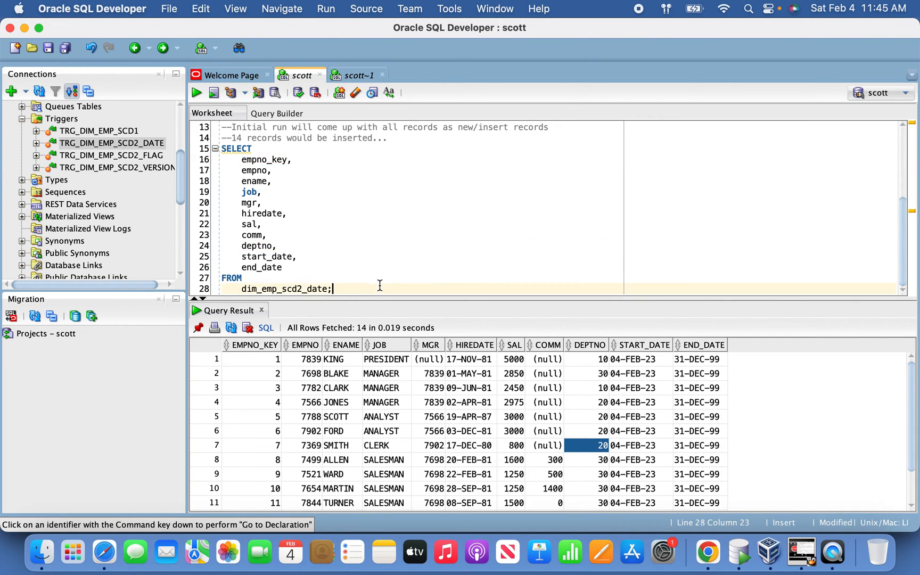
key("Return")
key("Return")
type("ALTER")
key("BackSpace")
key("BackSpace")
key("BackSpace")
key("BackSpace")
key("BackSpace")
key("BackSpace")
key("BackSpace")
key("Return")
key("BackSpace")
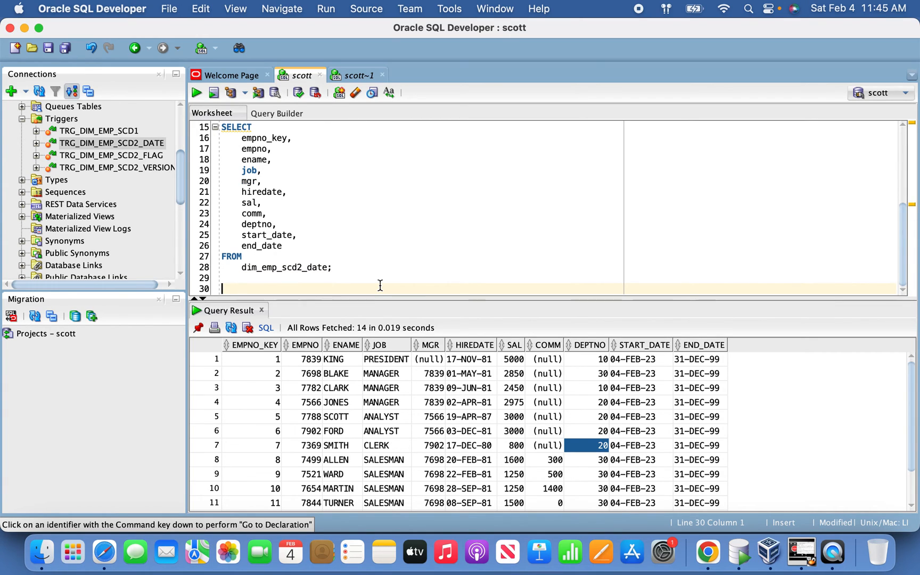
Step: Write and run an alter session statement setting nls_date_format to 'dd-mon-yyyy hh24:mi:ss'
type("alter ses")
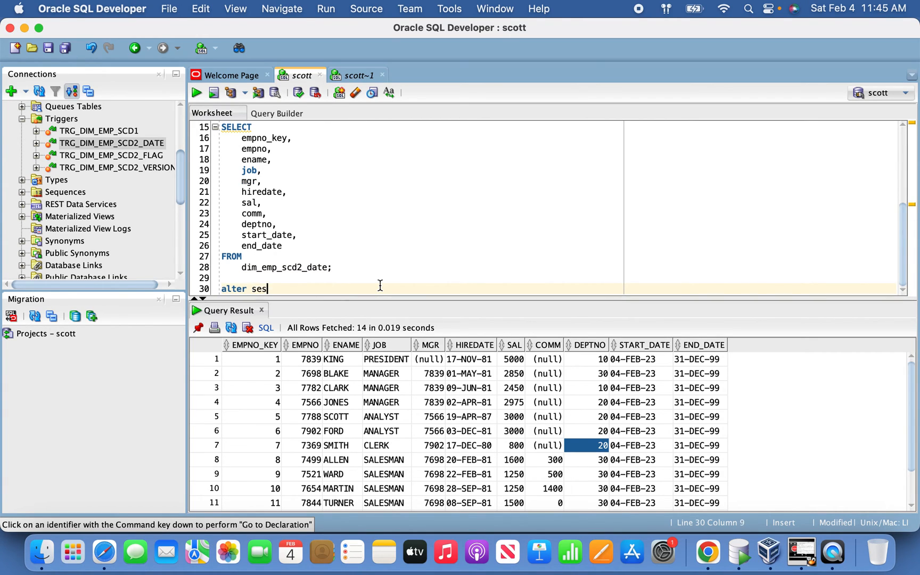
type("sion set nls_date_format")
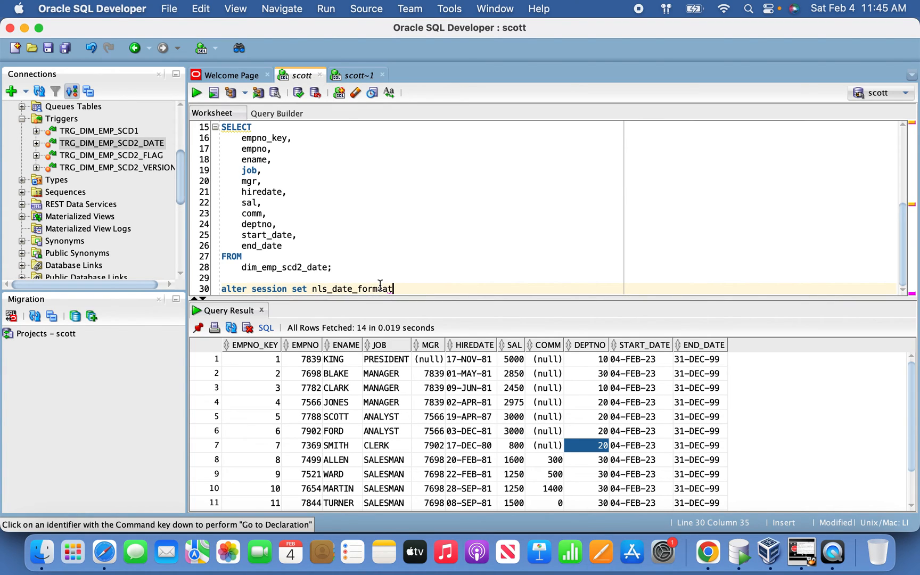
type("='dd-mon-yyyy hh24")
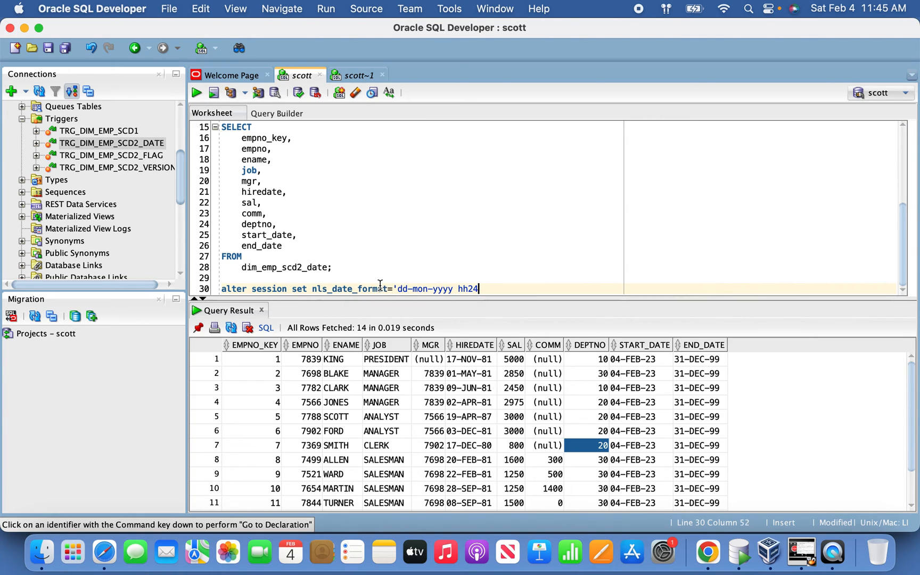
type(":mi:ss';")
key("shift+Up")
key("shift+Right")
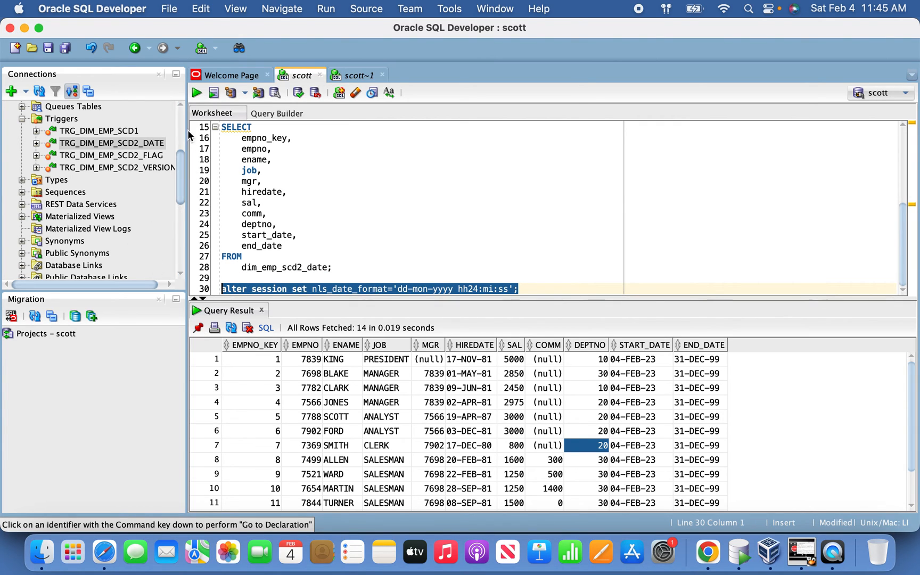
left_click(197, 95)
Step: Rerun the dim_emp_scd2_date query and examine the time portions of START_DATE and END_DATE across the rows
left_click(298, 235)
left_click(196, 94)
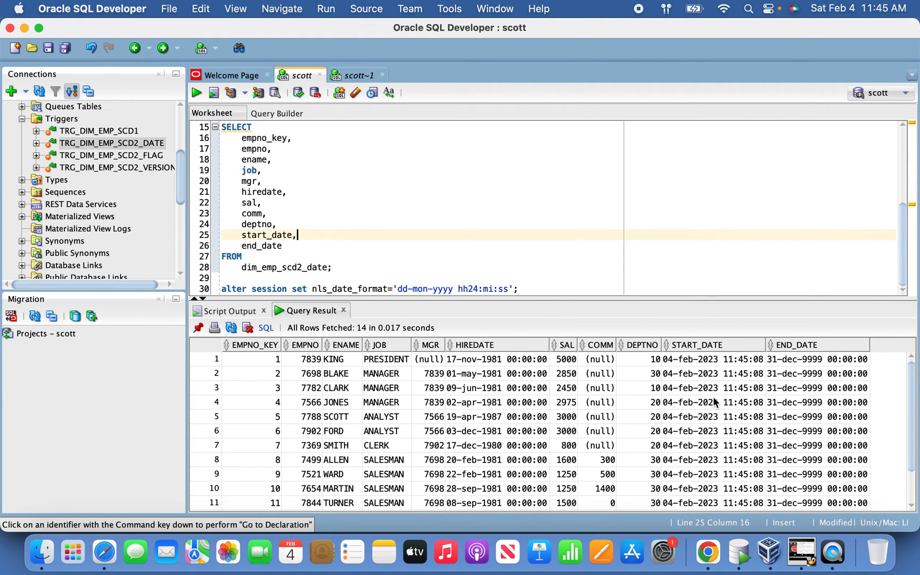
left_click_drag(740, 360, 746, 389)
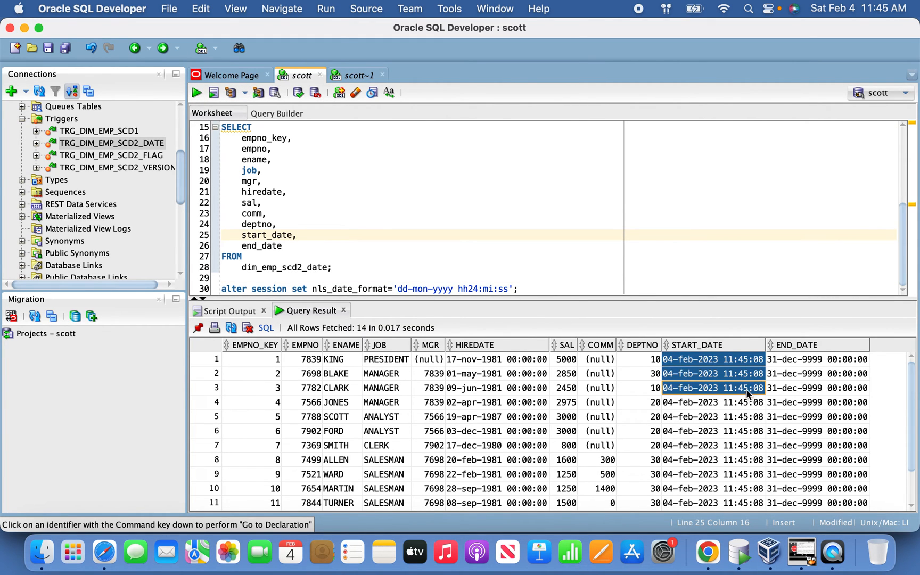
left_click(742, 361)
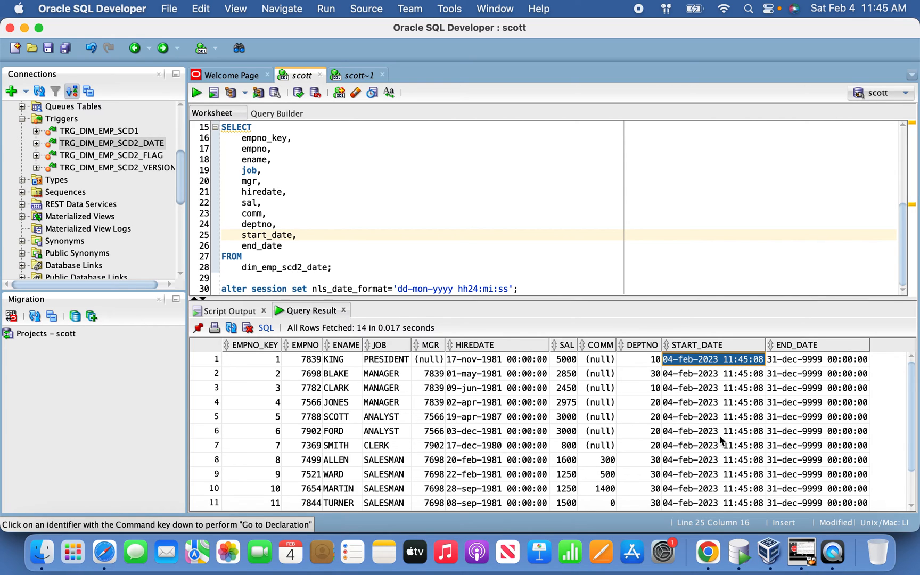
scroll(719, 434, "down", 3)
left_click(826, 433)
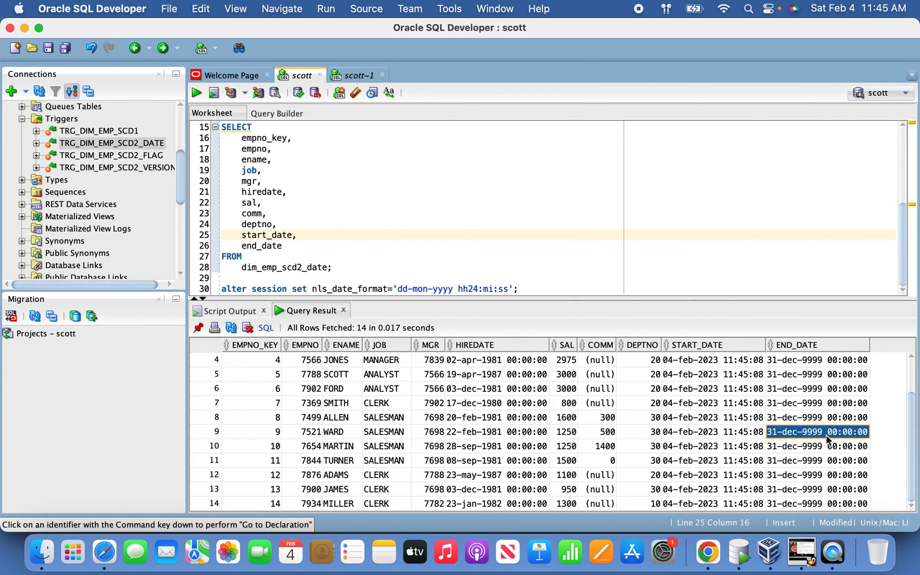
scroll(788, 437, "up", 3)
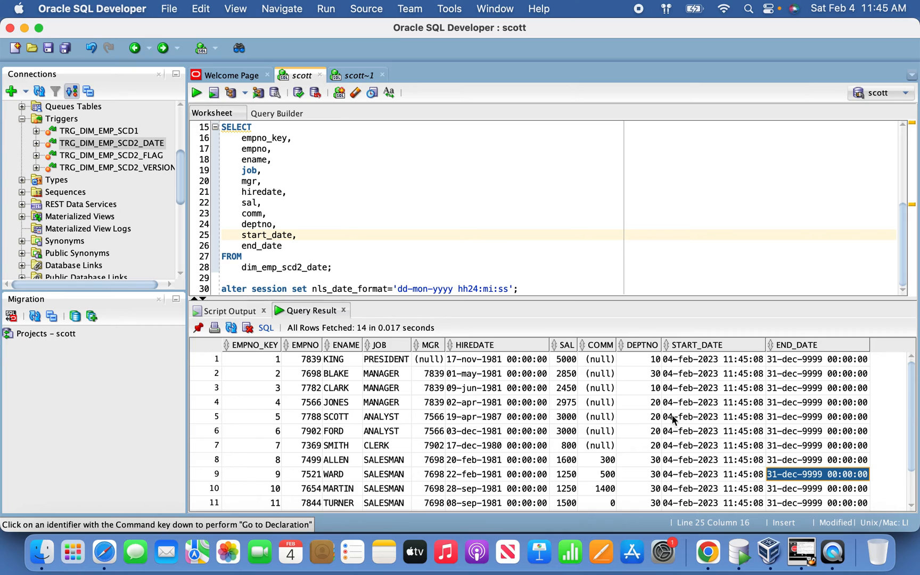
left_click(636, 392)
scroll(661, 400, "down", 3)
scroll(660, 401, "up", 3)
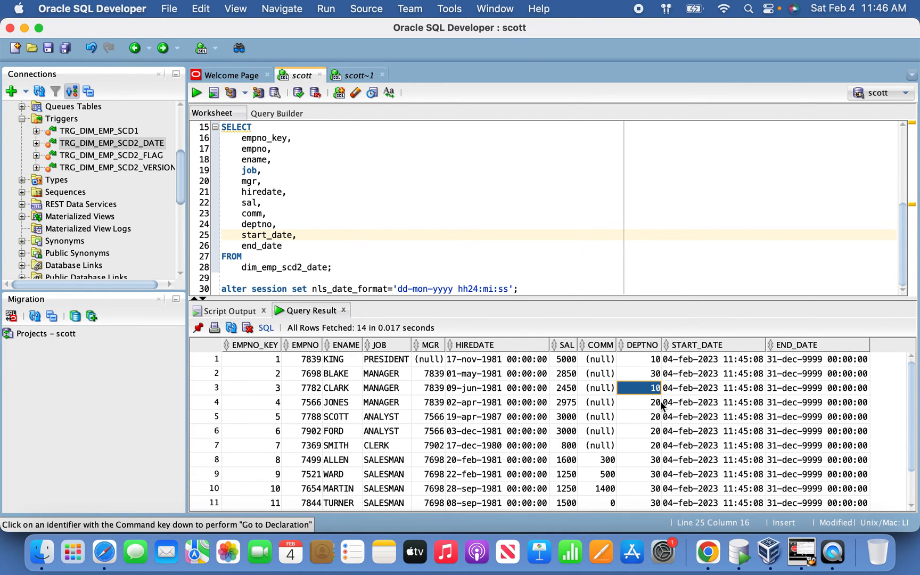
Step: Review the new-employee INSERT and the existing-employee UPDATE statements in the scott~1 worksheet
left_click(407, 235)
left_click(350, 76)
left_click(341, 193)
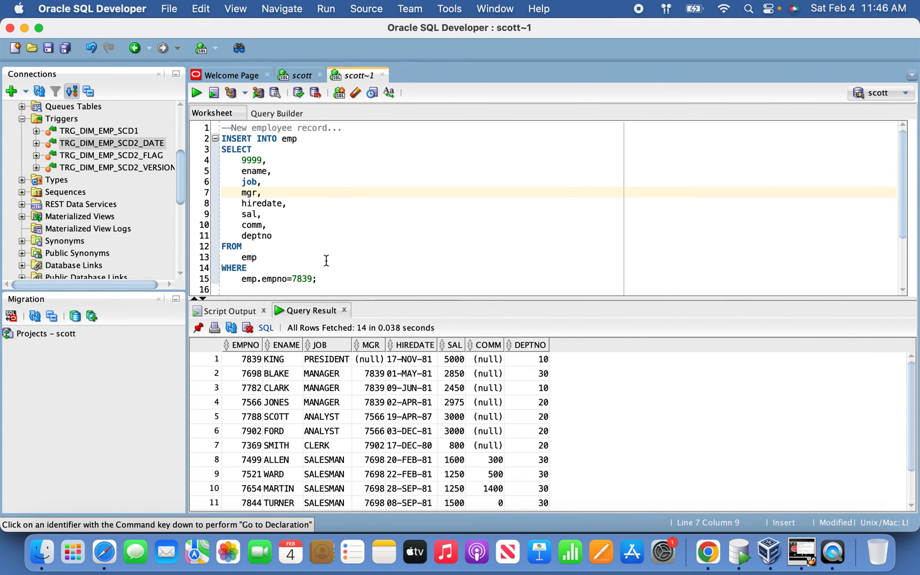
scroll(344, 219, "down", 3)
left_click(326, 277)
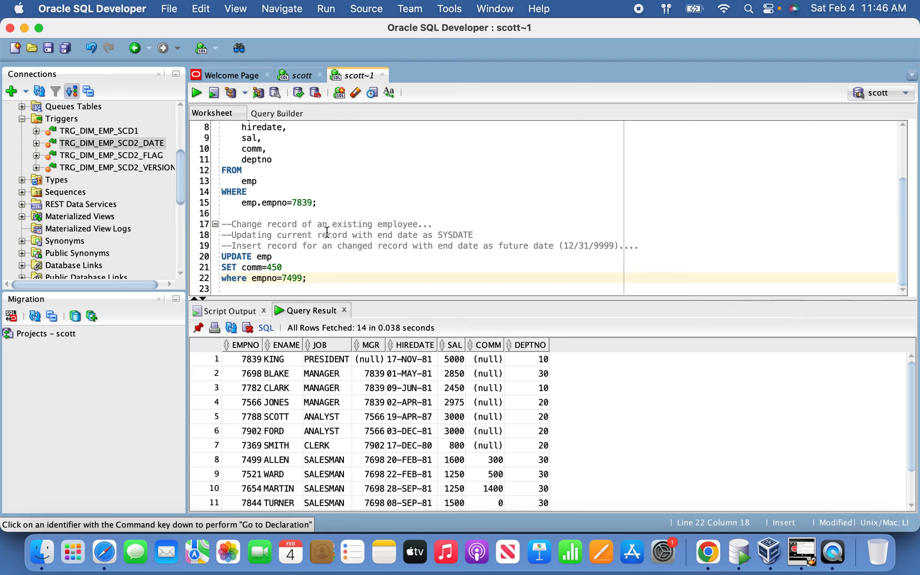
scroll(320, 220, "up", 3)
scroll(319, 213, "up", 1)
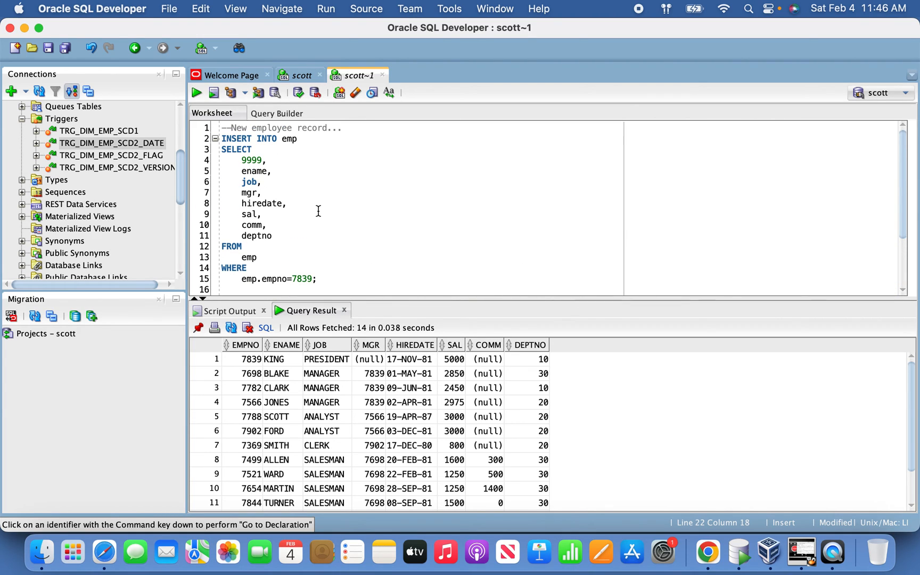
Step: Run the INSERT that copies employee 7839 into emp as empno 9999, and clear the script output
left_click(320, 228)
left_click_drag(325, 279, 219, 140)
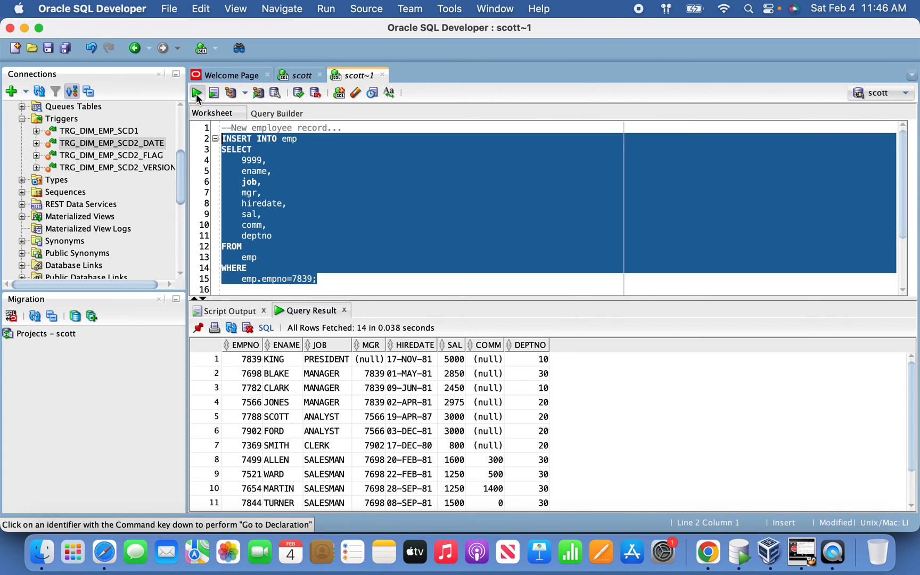
left_click(197, 94)
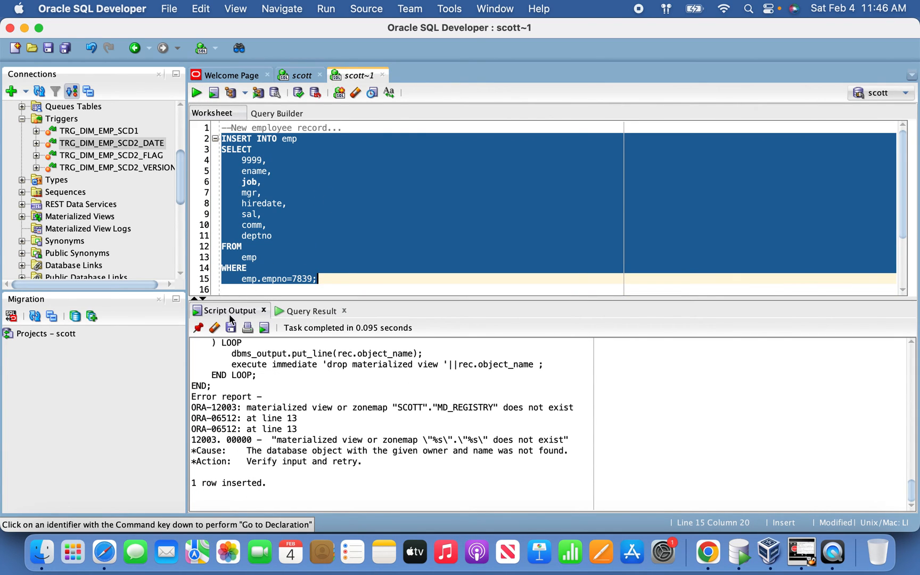
left_click(336, 214)
scroll(340, 211, "down", 5)
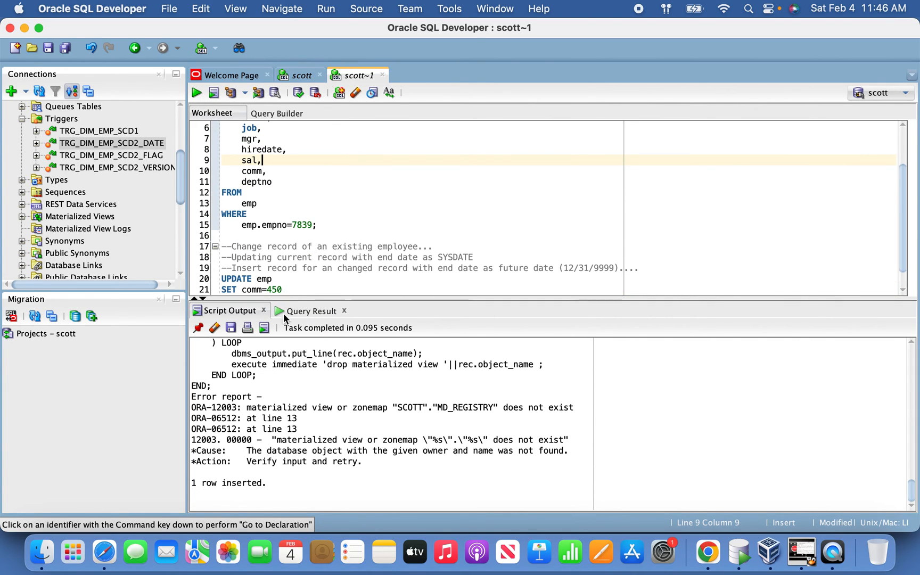
left_click(215, 328)
Step: Run the UPDATE statement that sets comm to 450 for empno 7499 in emp
left_click(307, 292)
scroll(266, 228, "up", 1)
scroll(282, 237, "down", 1)
key("Return")
type("where empno=7499;")
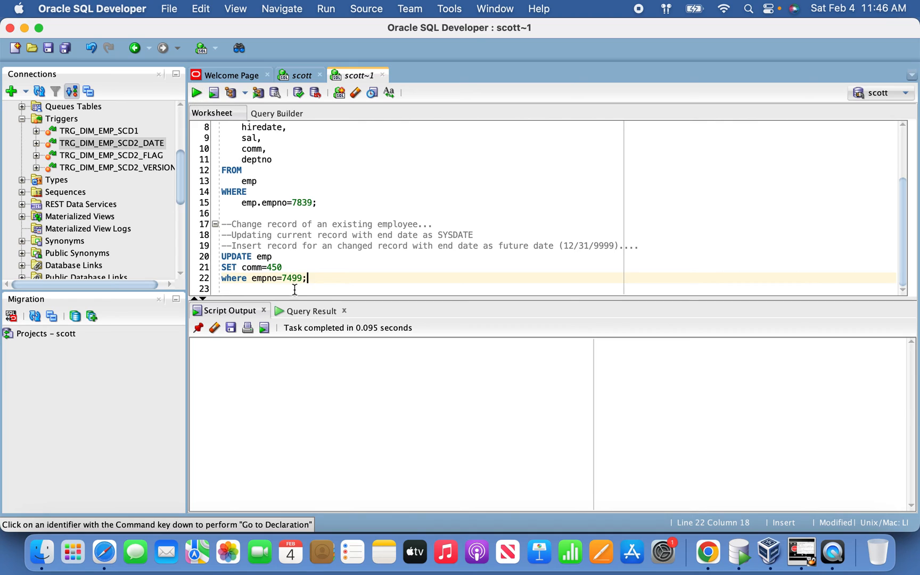
double_click(292, 279)
left_click(308, 281)
left_click(197, 94)
Step: Review the comments on the changed record's end dates above the UPDATE, and commit the emp changes
left_click_drag(235, 246, 350, 236)
left_click(482, 225)
left_click(345, 247)
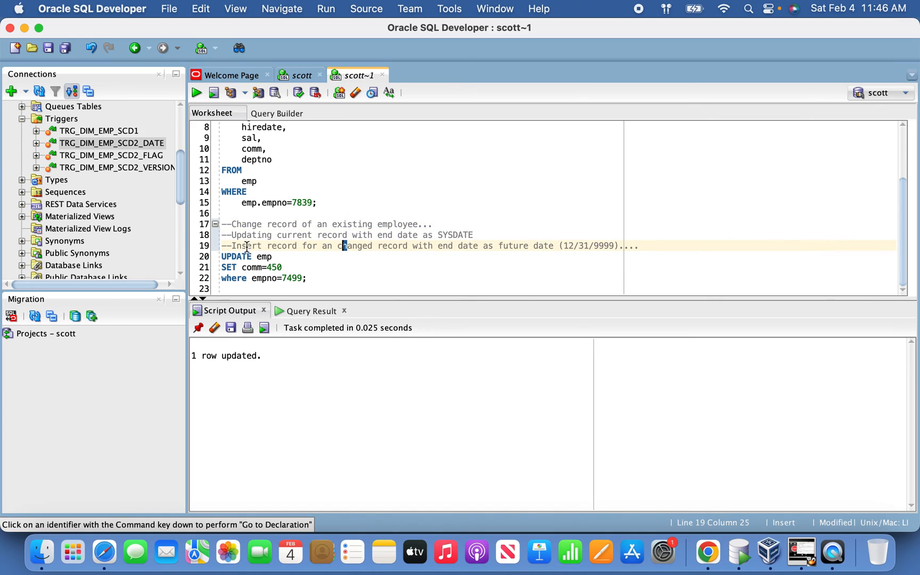
left_click_drag(232, 246, 641, 246)
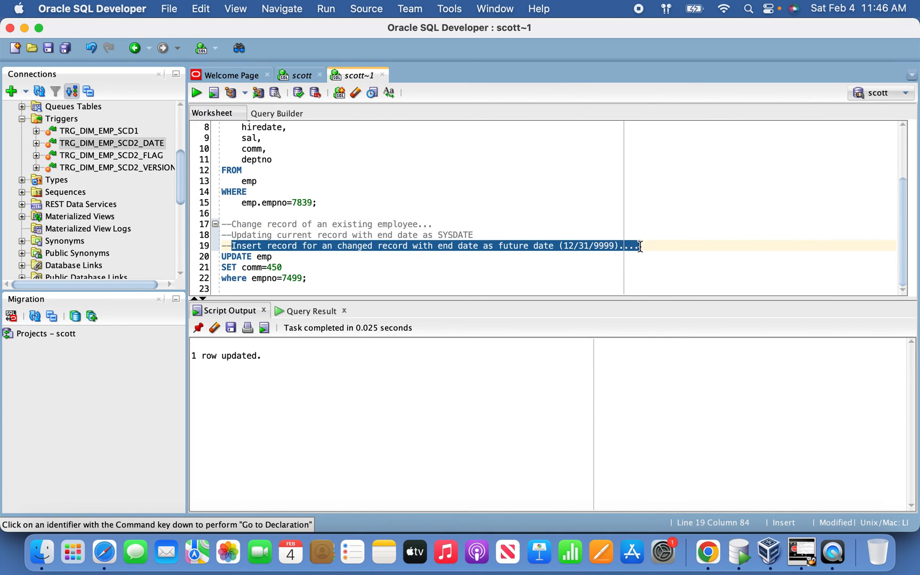
left_click(298, 94)
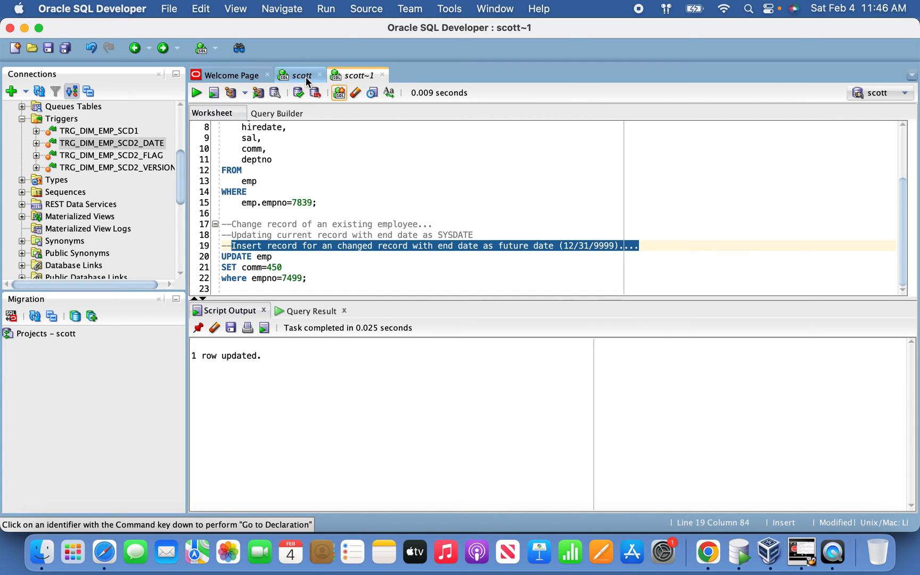
Step: Return to the scott worksheet, and rerun the m_emp_scd2_date mapping from Informatica Data Integration in Chrome
left_click(307, 80)
left_click(471, 403)
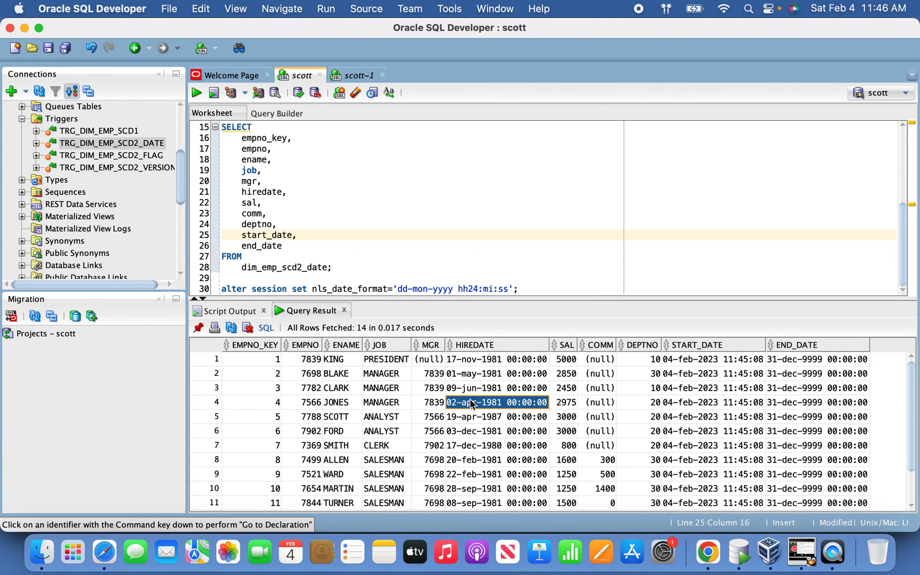
left_click(708, 552)
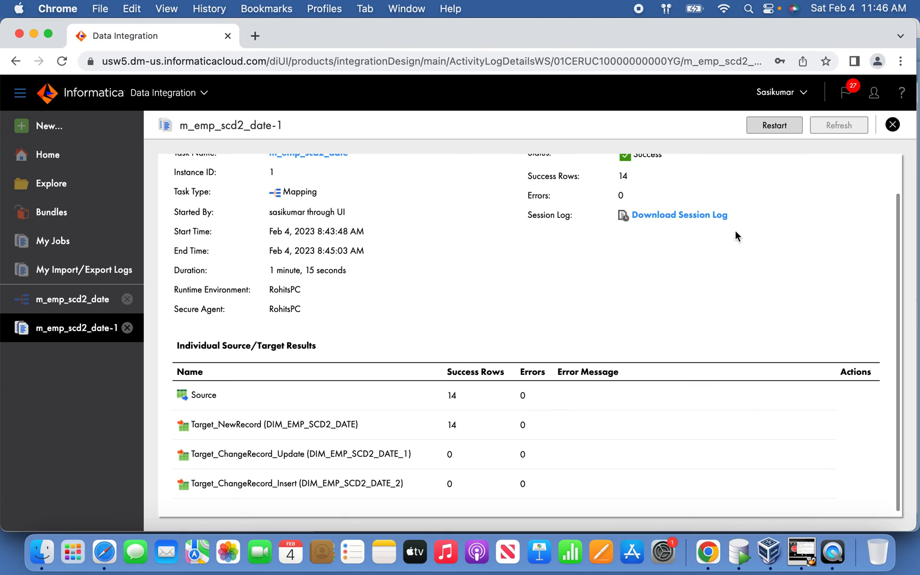
left_click(59, 301)
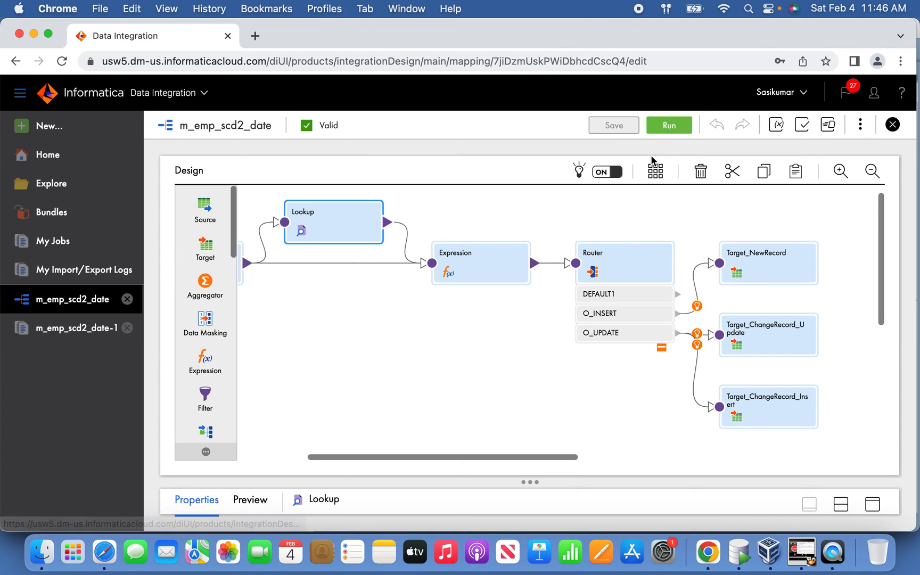
left_click(670, 125)
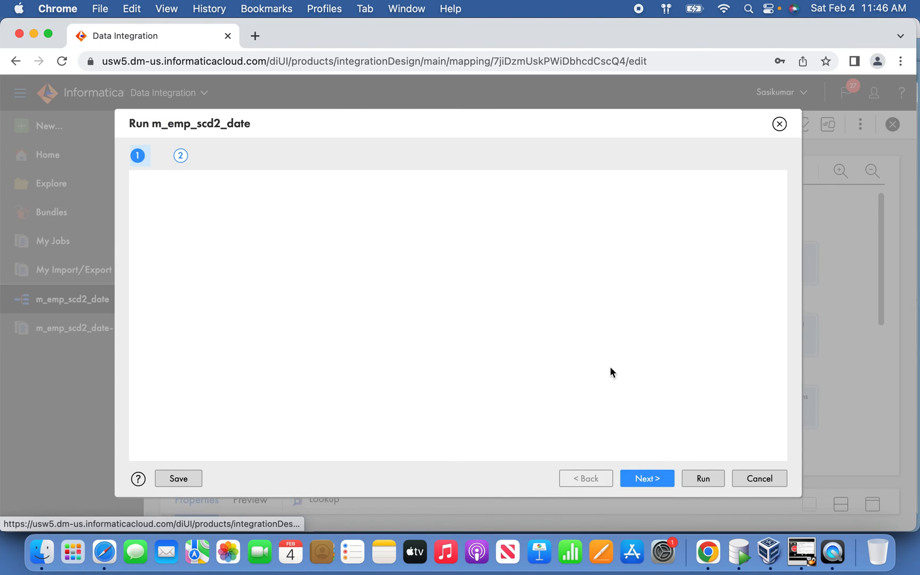
left_click(690, 476)
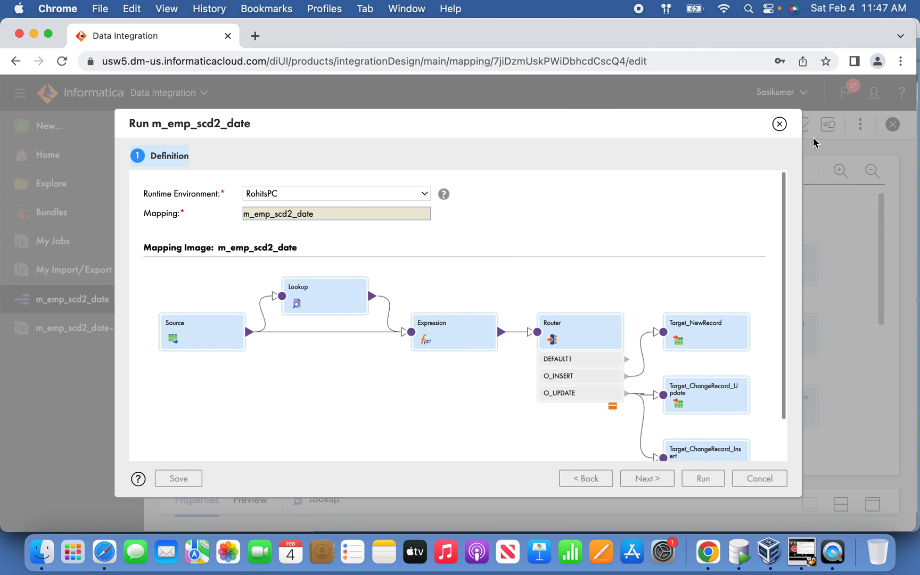
left_click(780, 124)
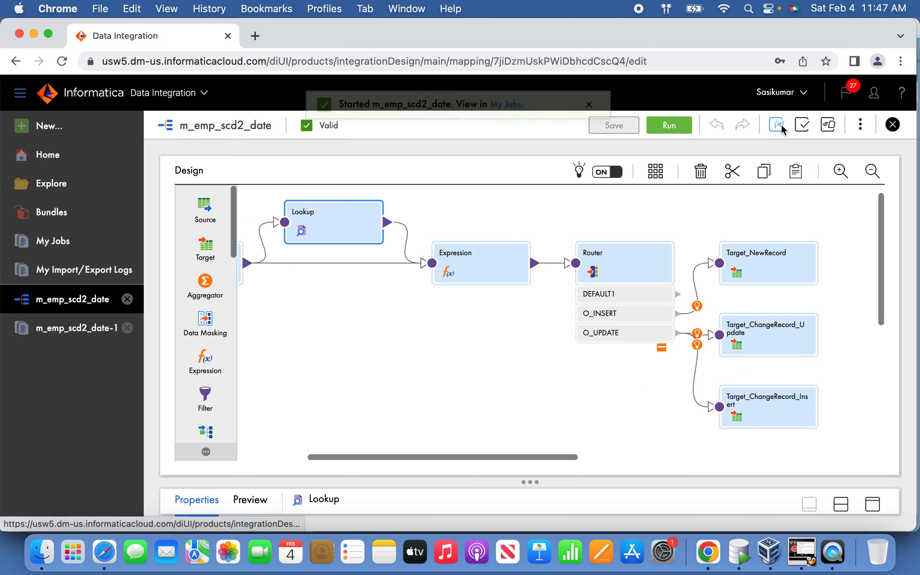
Step: Open the jobs list and refresh it to follow the progress of the m_emp_scd2_date-2 job
left_click(502, 125)
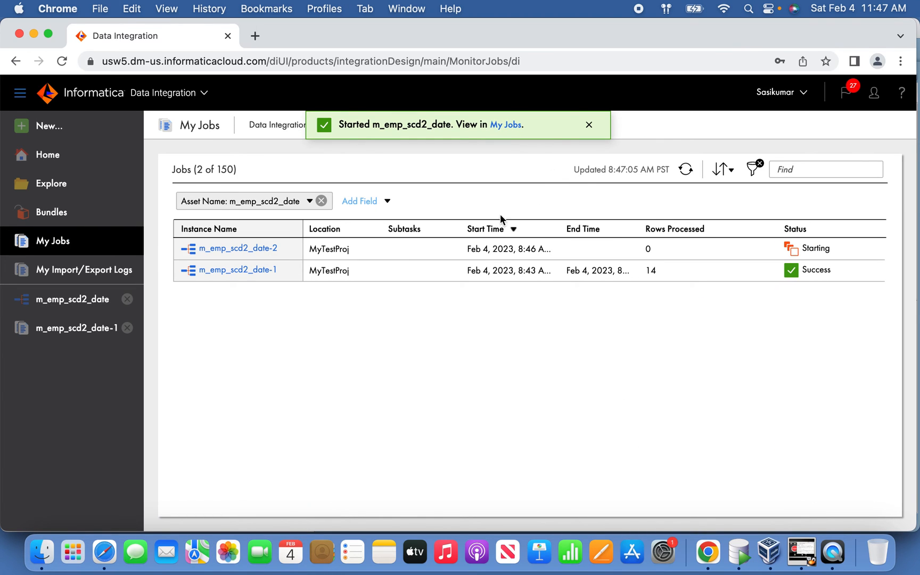
left_click(686, 171)
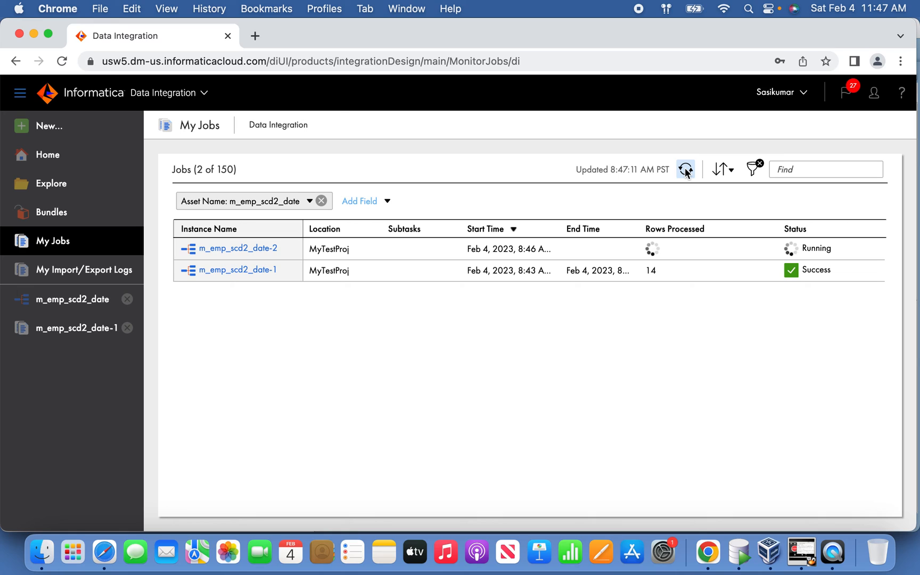
left_click(686, 171)
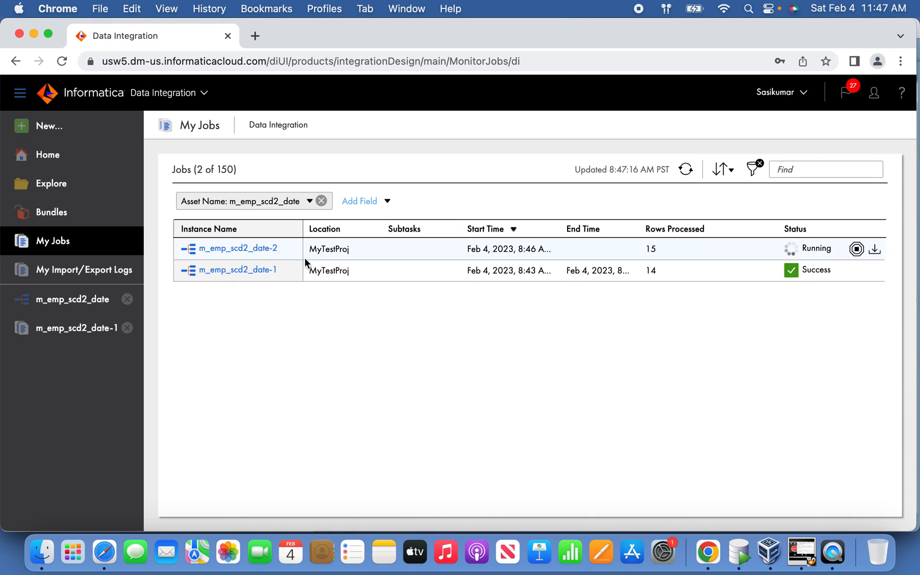
Step: Examine the success rows of the new-record, update and insert targets in job m_emp_scd2_date-2, and switch back to SQL Developer
left_click(259, 247)
scroll(474, 319, "down", 2)
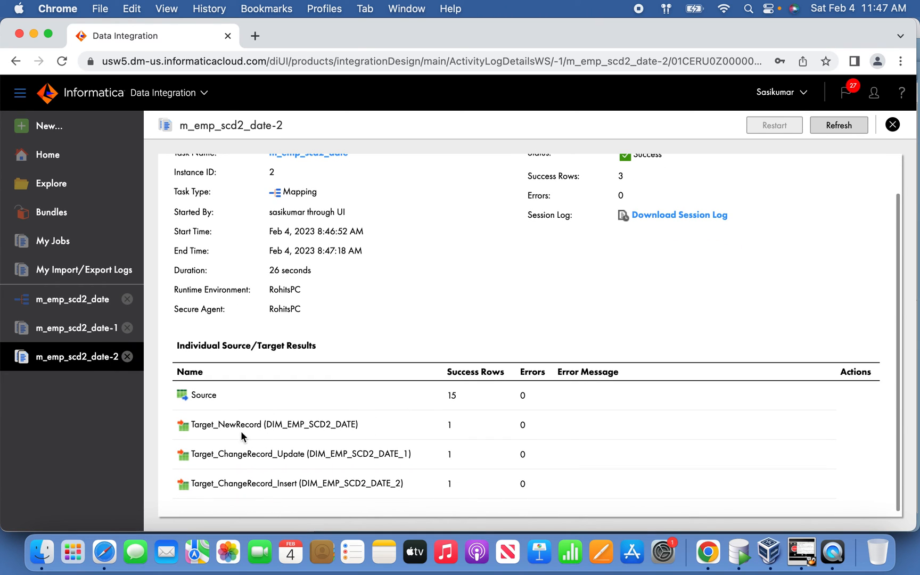
left_click_drag(467, 426, 192, 419)
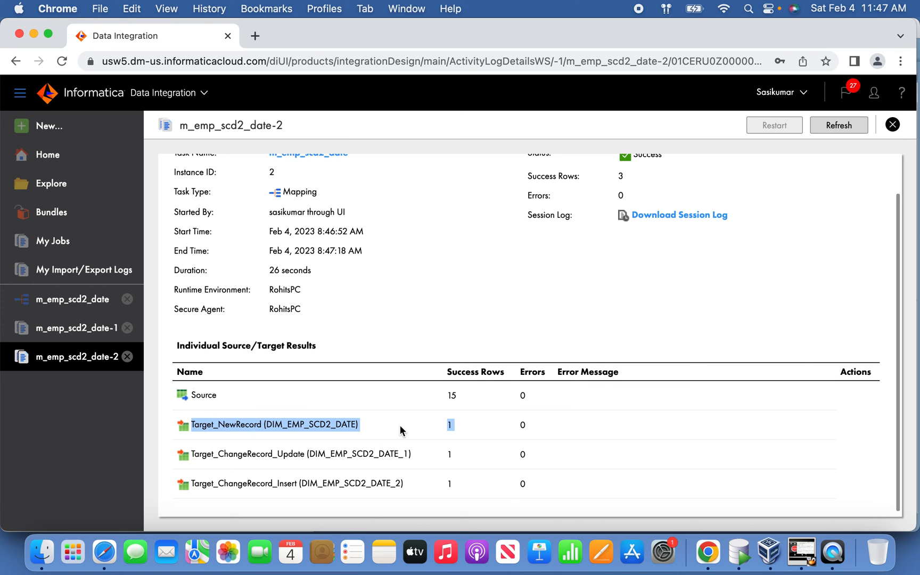
left_click(458, 424)
left_click_drag(461, 461, 346, 478)
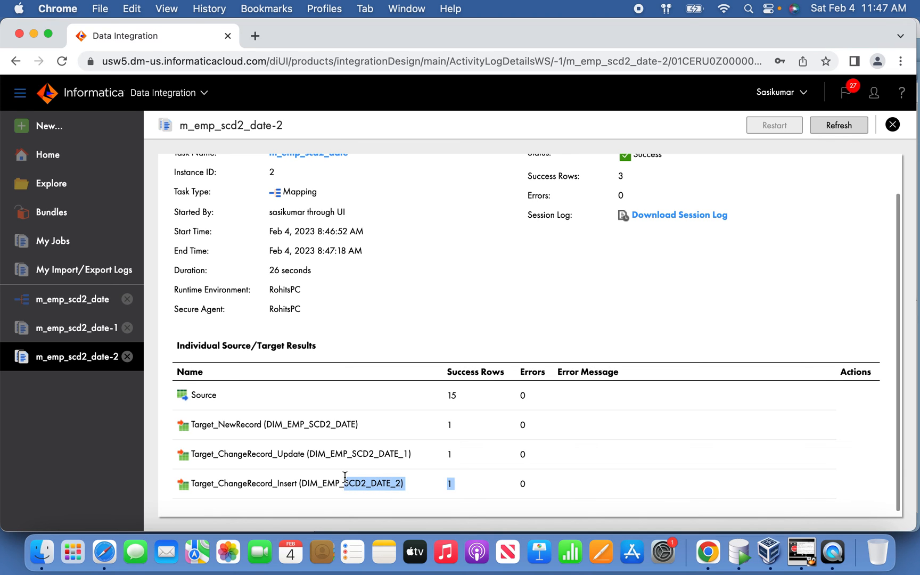
left_click(739, 553)
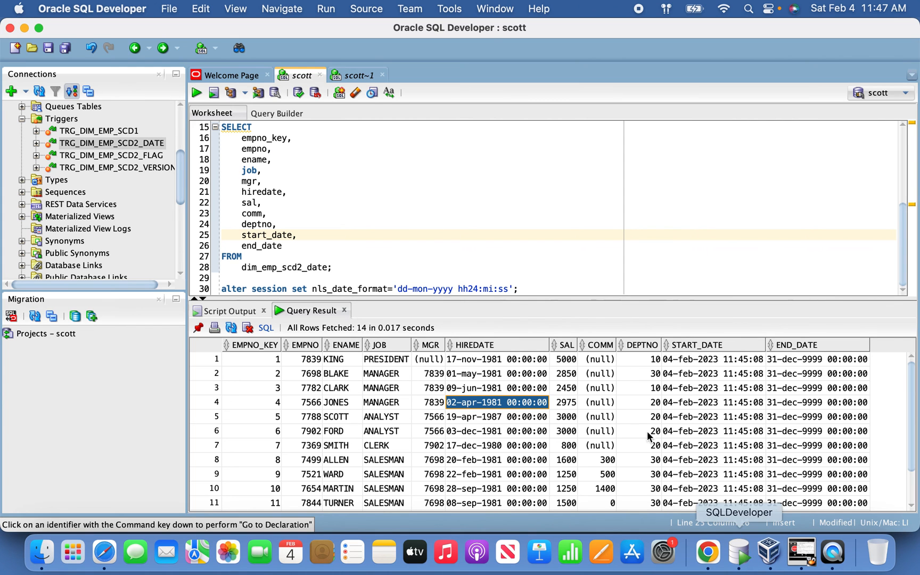
left_click(576, 287)
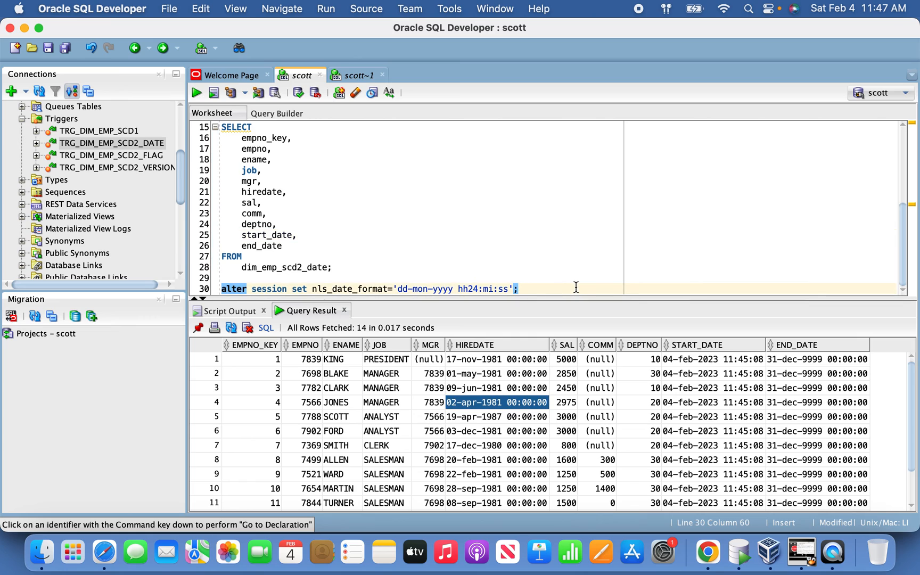
key("Return")
key("Return")
type("select")
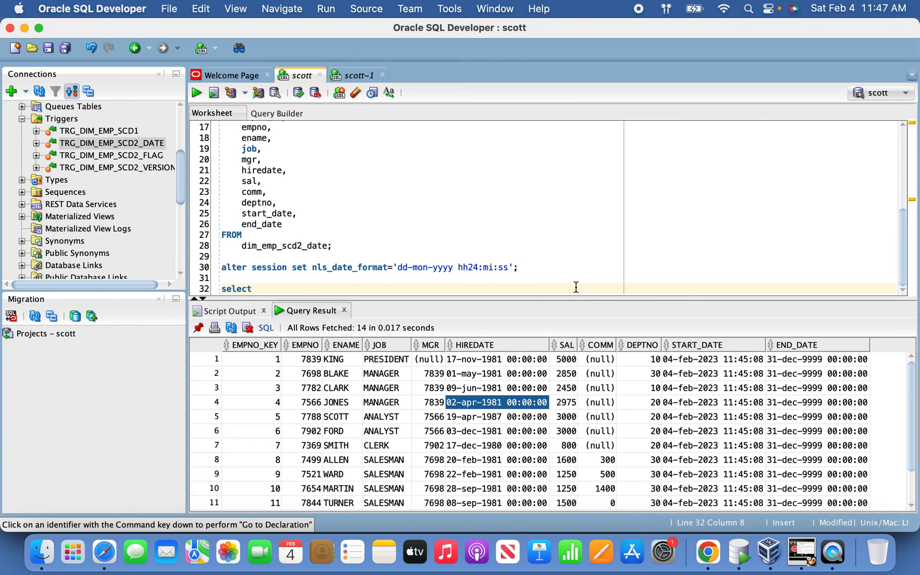
key("Escape")
key("BackSpace")
key("BackSpace")
key("BackSpace")
key("BackSpace")
key("BackSpace")
key("BackSpace")
key("BackSpace")
key("BackSpace")
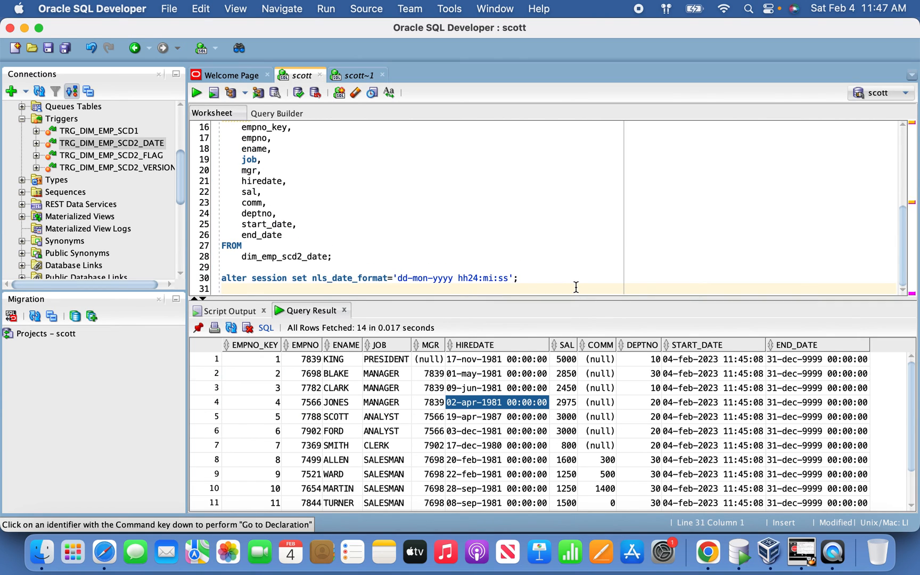
Step: Run the SELECT on dim_emp_scd2_date and count the rows it returns
left_click(371, 184)
left_click(201, 93)
right_click(461, 416)
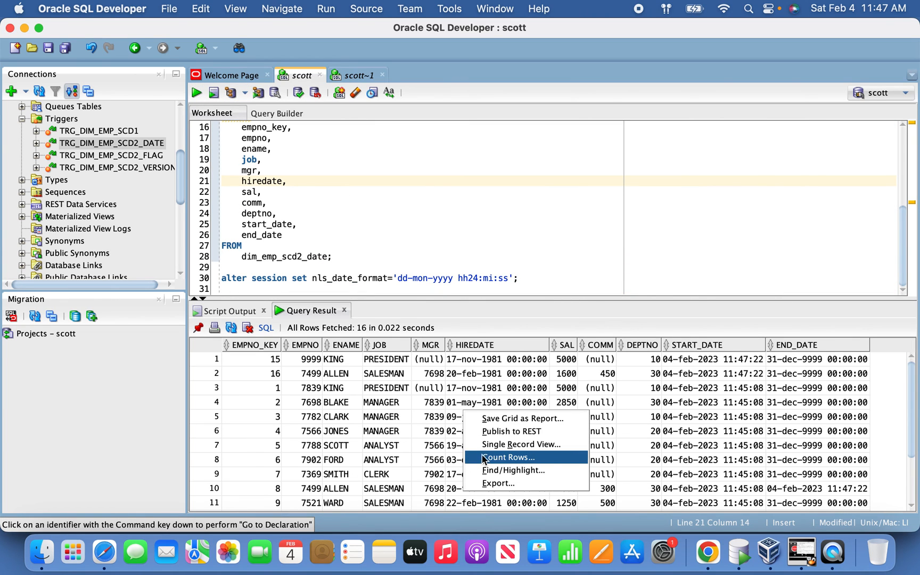
left_click(509, 458)
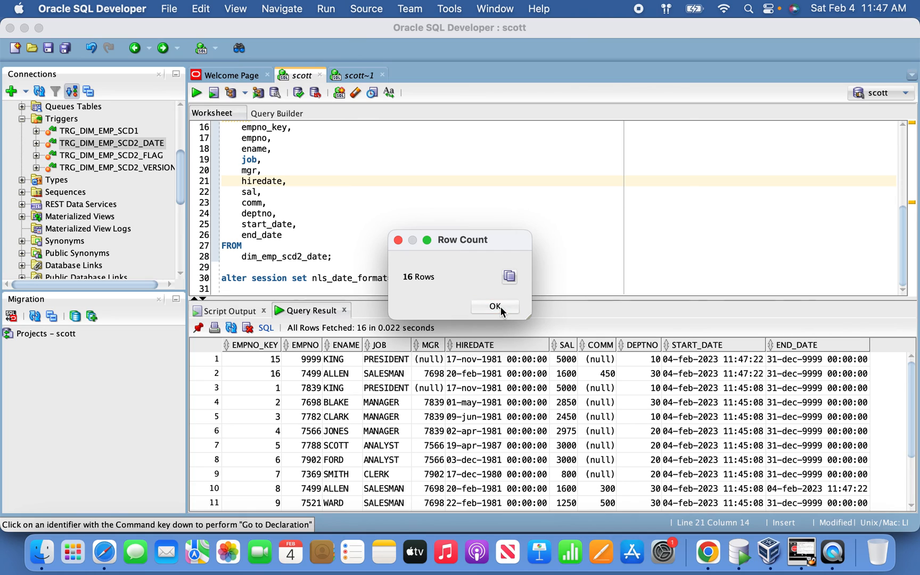
left_click(502, 311)
Step: Look through the dim_emp_scd2_date result, checking the newly loaded rows for empno 9999 and 7499
left_click(516, 431)
scroll(526, 430, "down", 3)
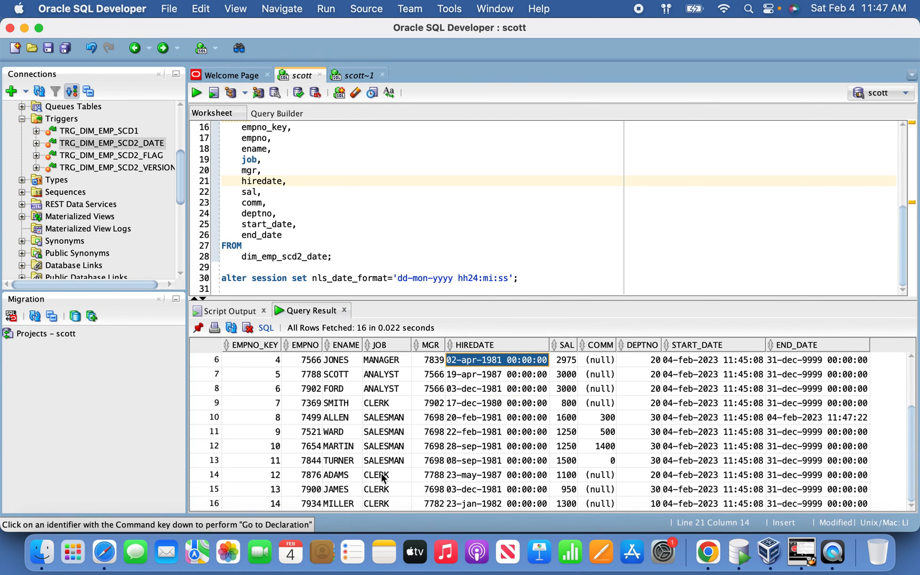
scroll(381, 485, "up", 3)
left_click(212, 364)
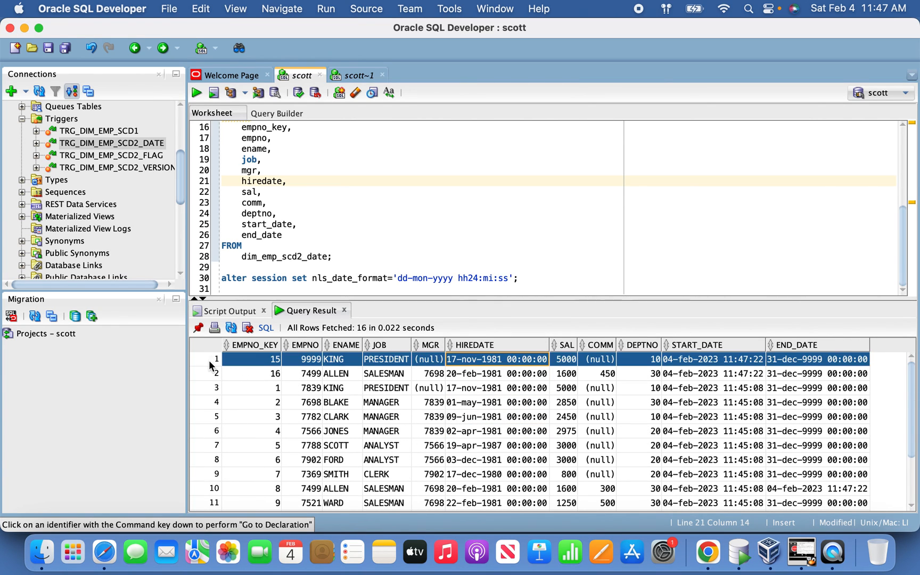
left_click(254, 378)
left_click(207, 371)
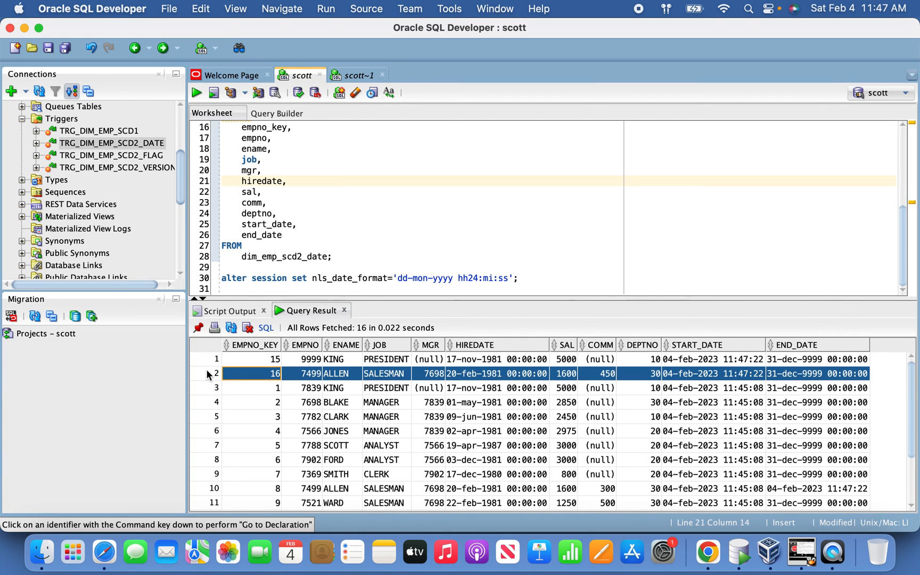
left_click(578, 280)
key("Return")
key("Return")
type("sele")
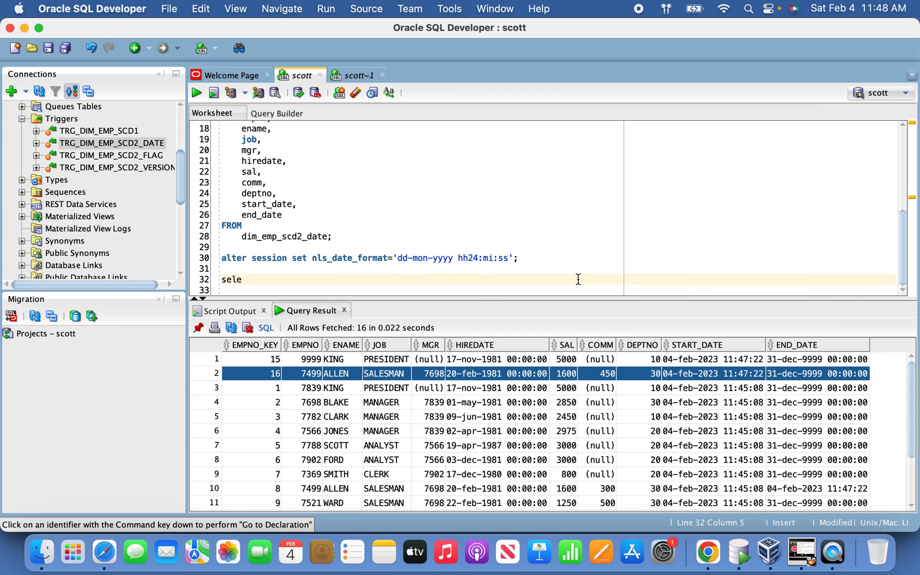
type("ct * from")
key("BackSpace")
key("BackSpace")
key("BackSpace")
key("BackSpace")
key("BackSpace")
key("BackSpace")
key("BackSpace")
key("BackSpace")
Step: Add the condition where empno=7499 to the dim_emp_scd2_date SELECT and run the filtered query
key("BackSpace")
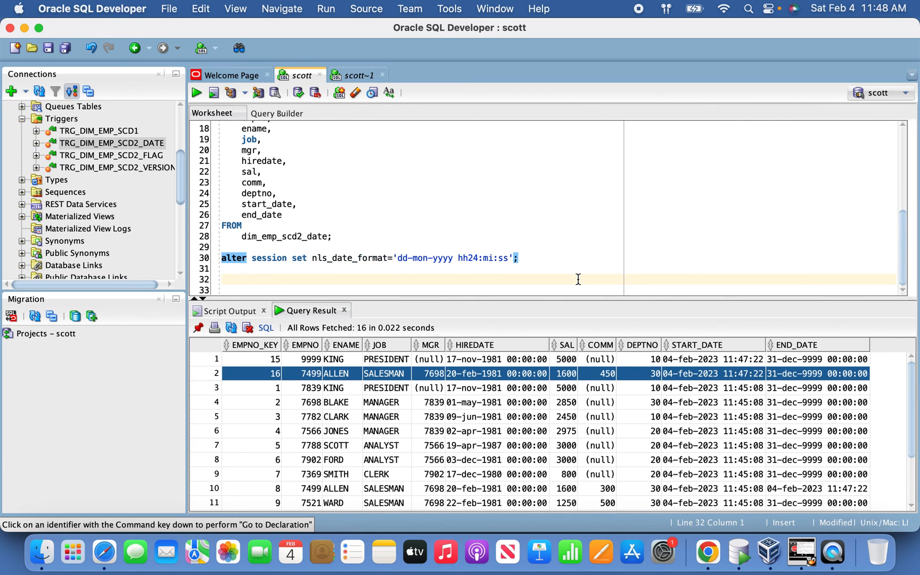
left_click(375, 236)
key("BackSpace")
key("Return")
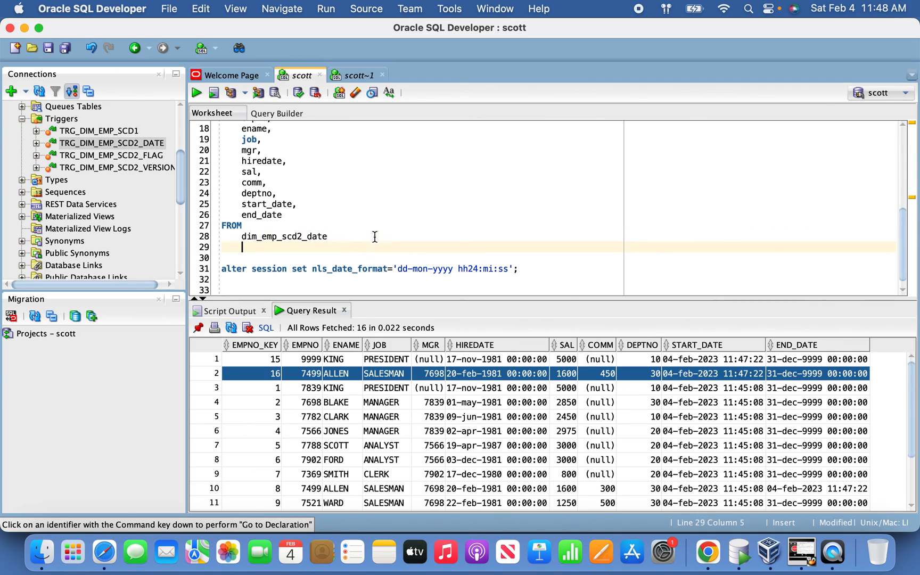
type("where")
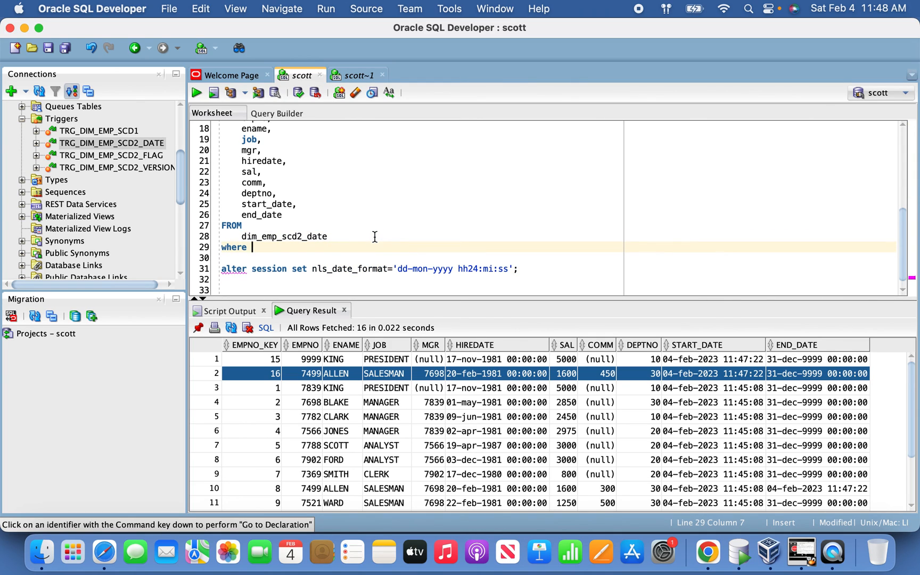
type(" empno=7499;")
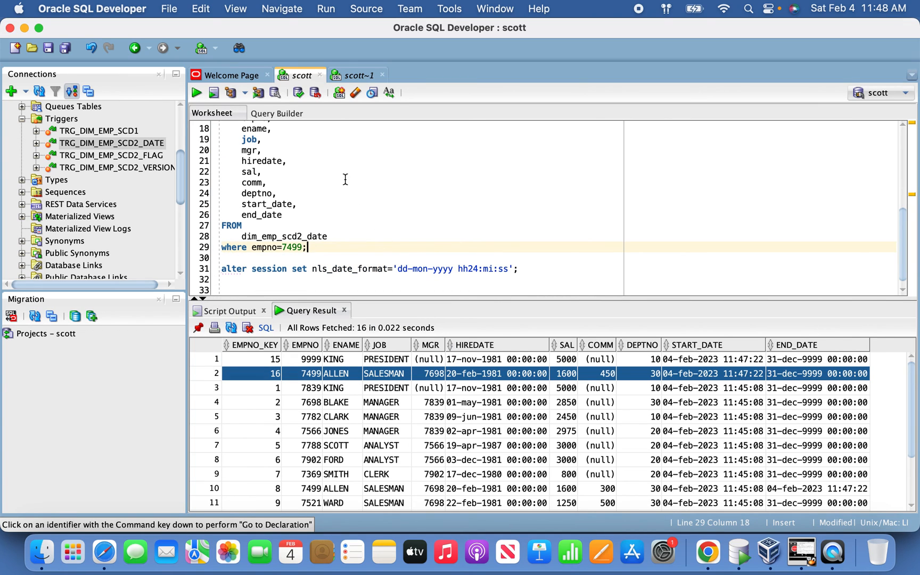
left_click(196, 94)
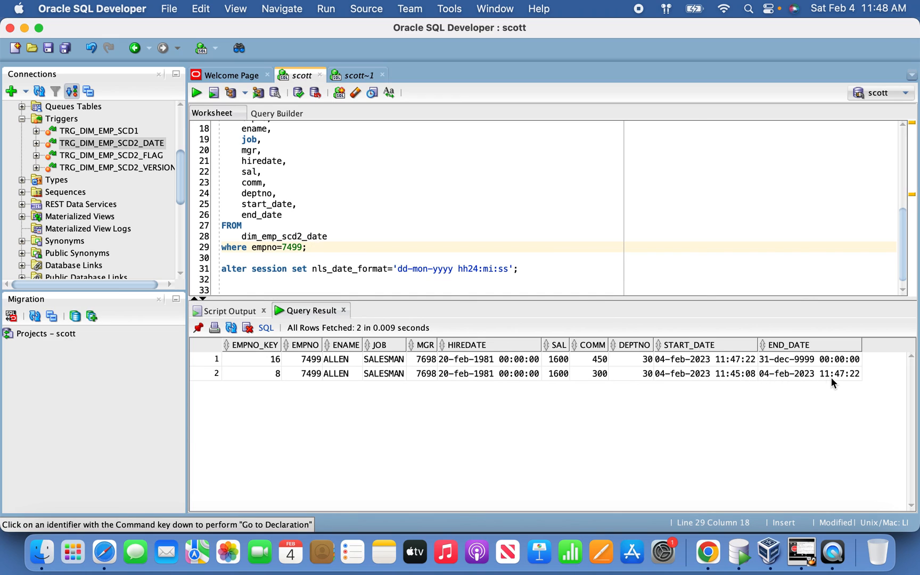
Step: Compare the COMM, START_DATE and END_DATE values of the old and new versions of empno 7499
left_click(749, 374)
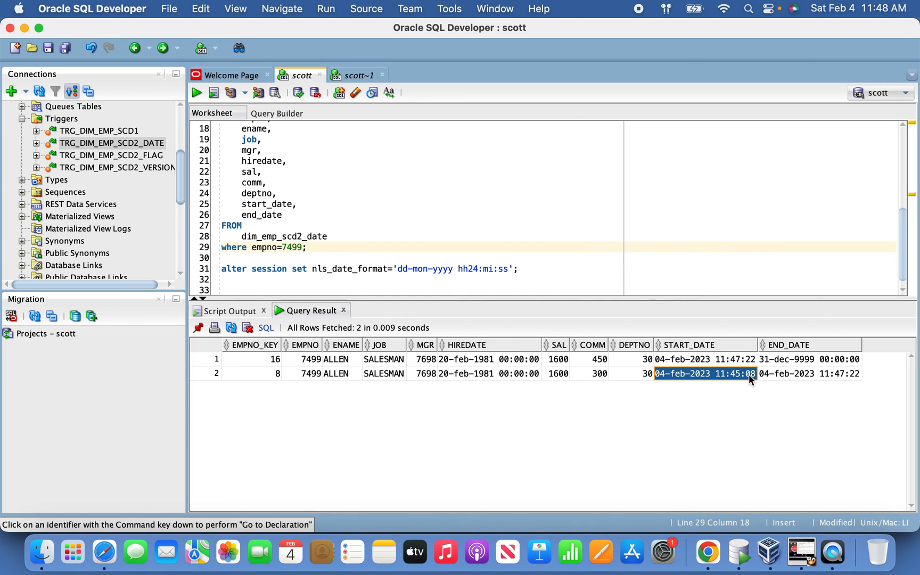
left_click(780, 375)
left_click(598, 372)
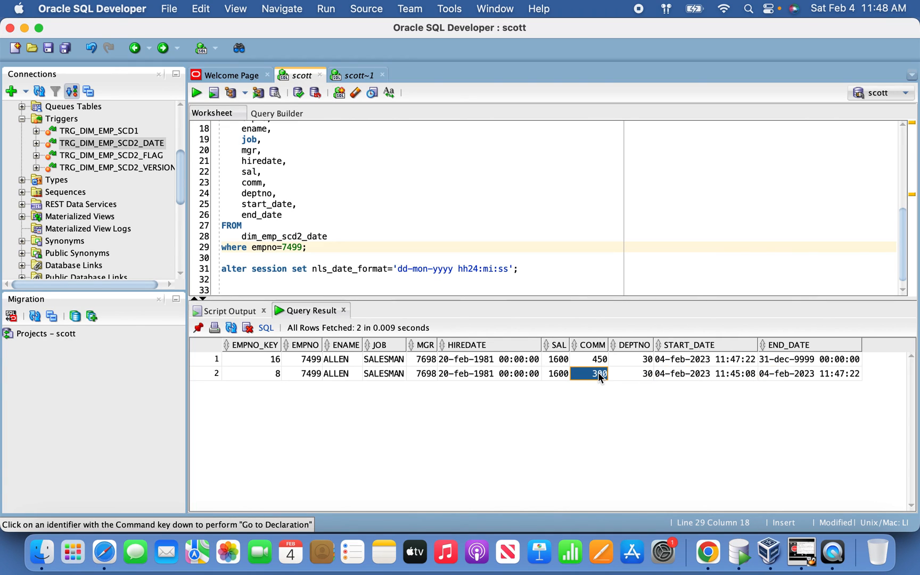
left_click(600, 362)
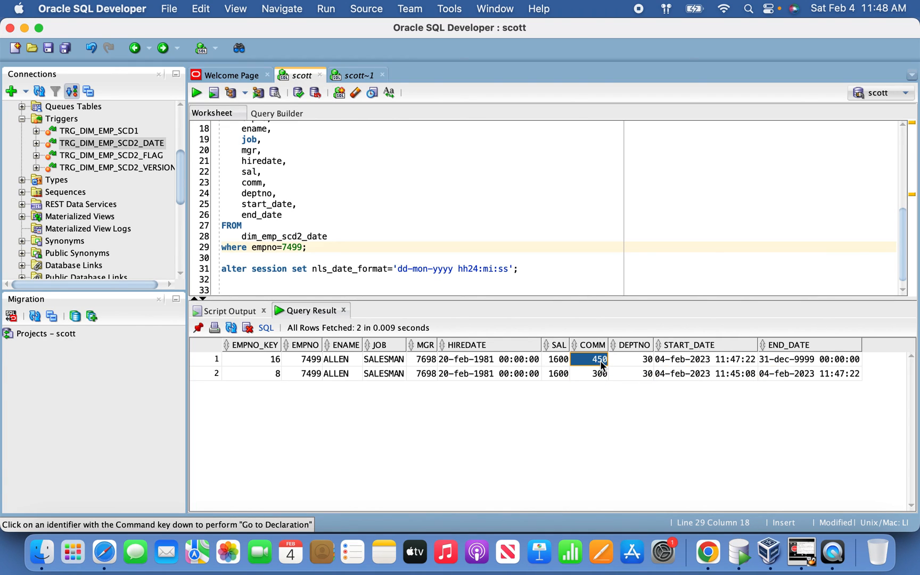
left_click(839, 379)
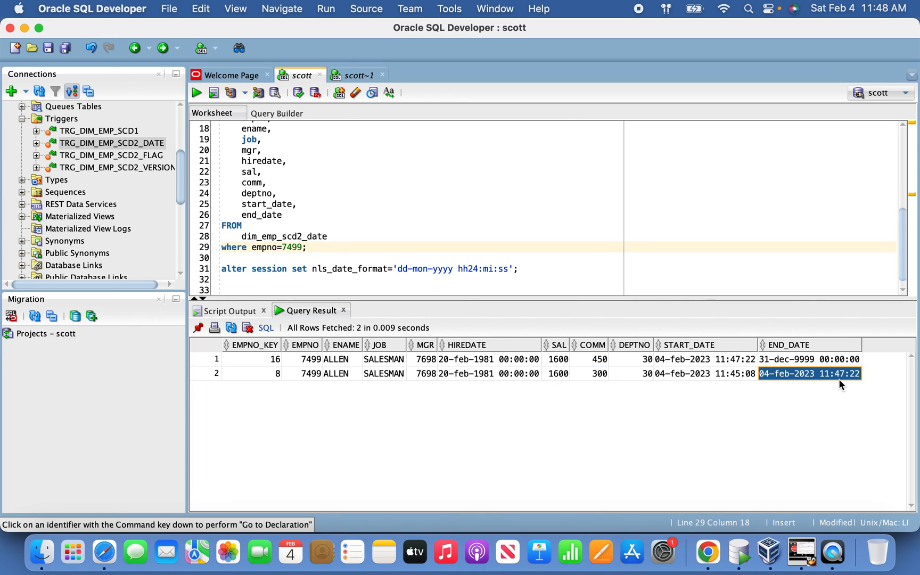
left_click(738, 362)
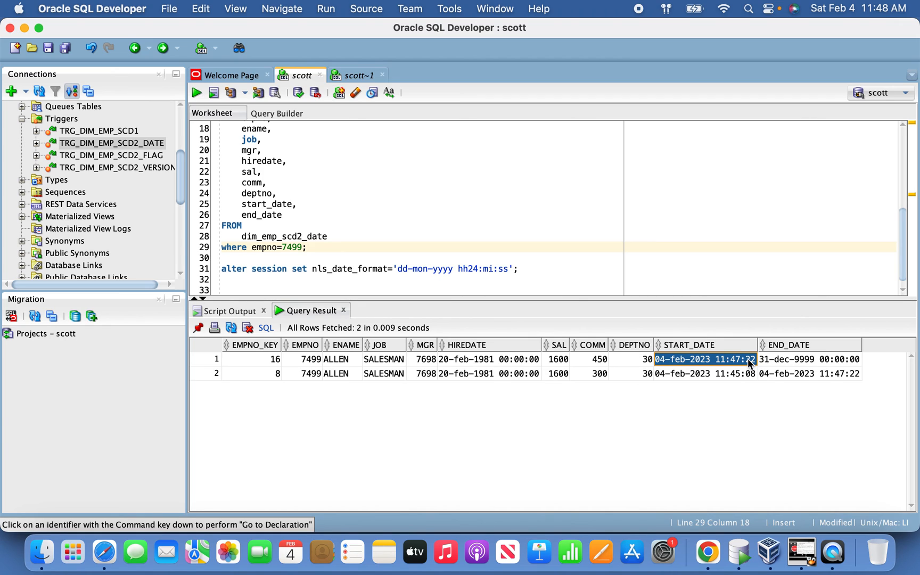
left_click(799, 361)
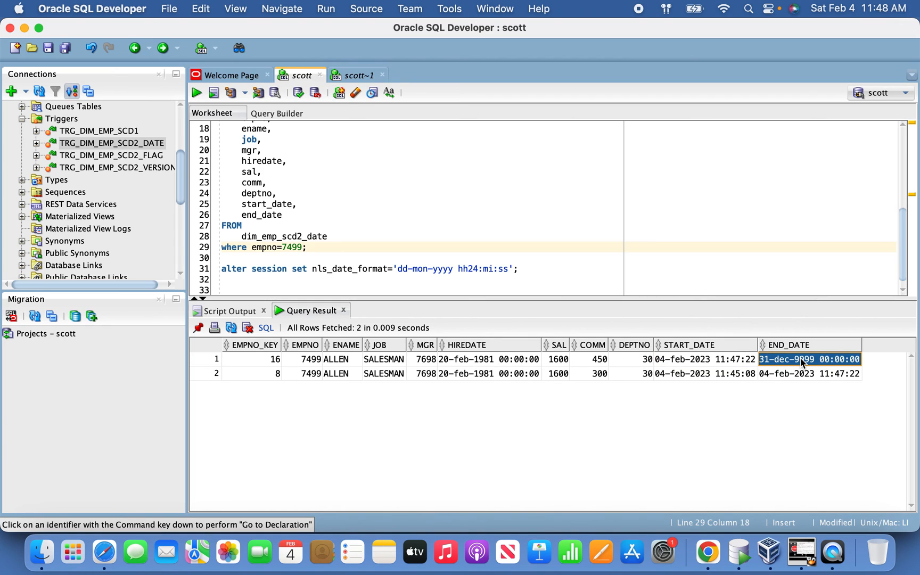
left_click(797, 372)
left_click(800, 362)
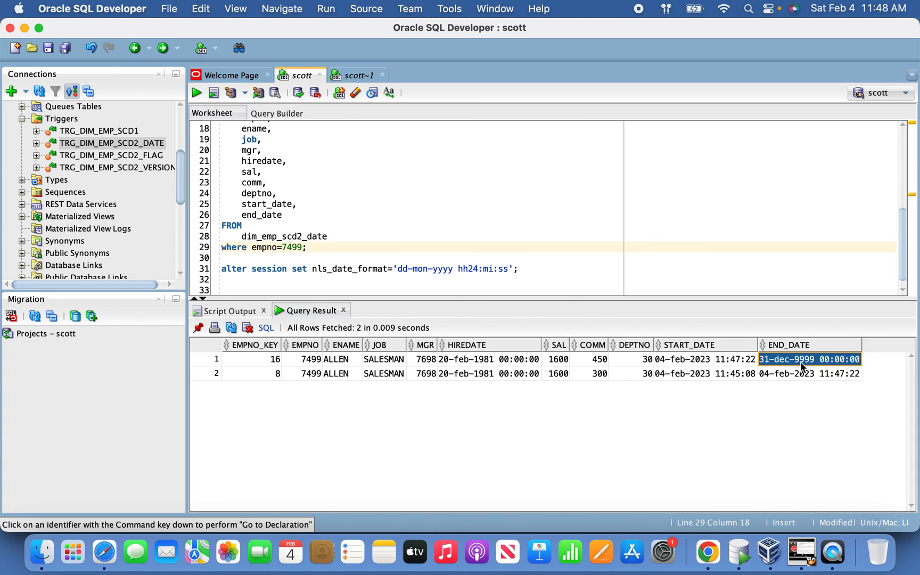
Step: Remove the semicolon after the empno=7499 condition, add an empty line below it, and highlight the condition
left_click(334, 245)
key("BackSpace")
key("Return")
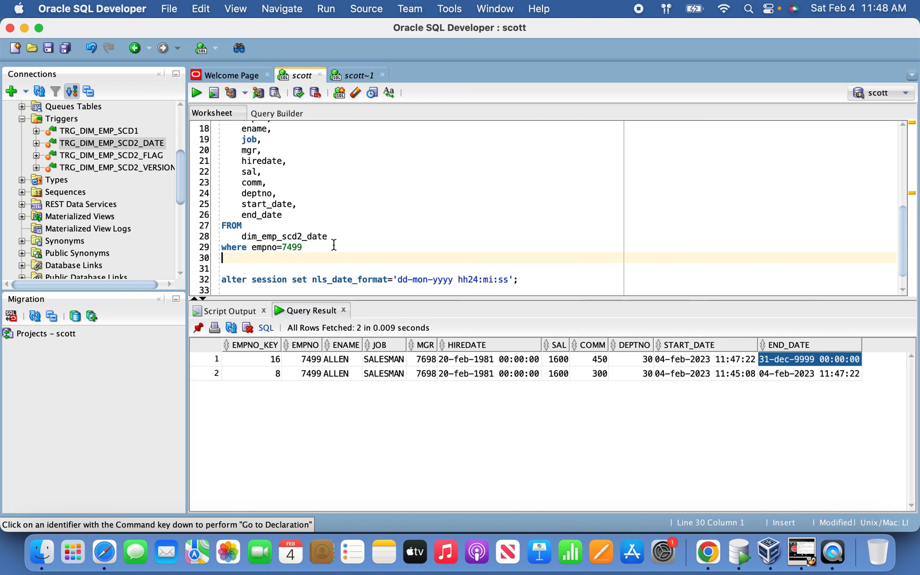
left_click(334, 246)
key("shift+Left")
key("shift+Left")
key("shift+Left")
key("shift+Left")
key("shift+Left")
key("shift+Left")
key("shift+Left")
key("shift+Left")
key("shift+Left")
key("shift+Left")
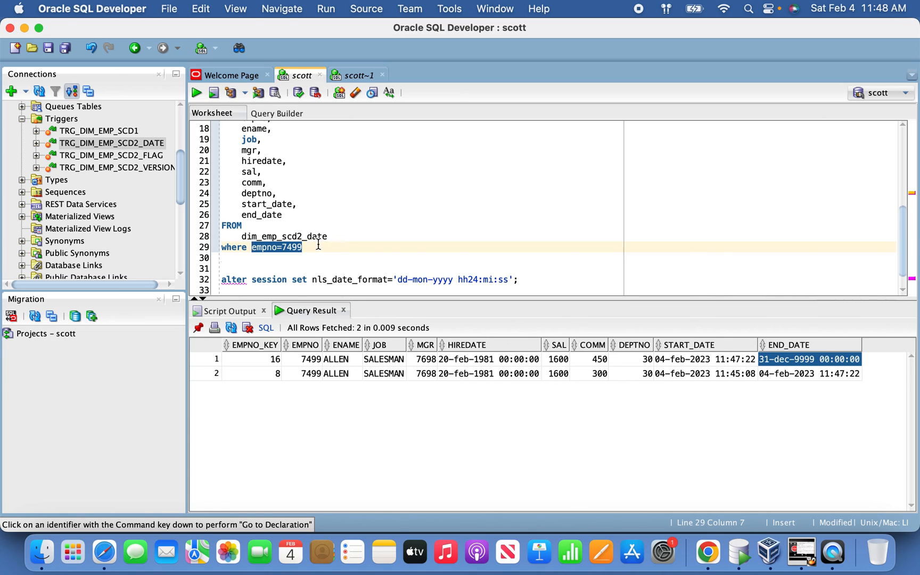
key("shift+Right")
Step: Compare the EMPNO_KEY, EMPNO, JOB and HIREDATE values across the two result rows for empno 7499
left_click(211, 365)
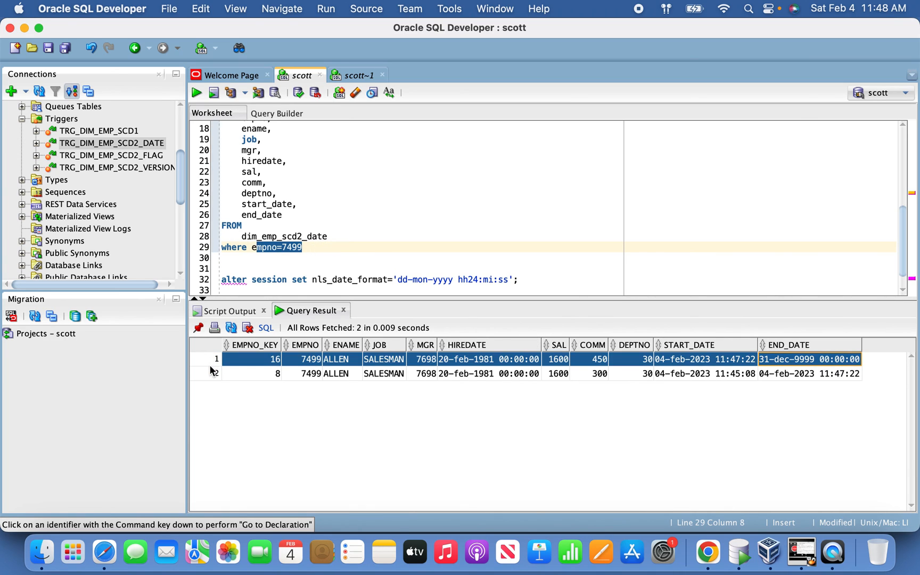
left_click(302, 373)
left_click(261, 374)
left_click(248, 361)
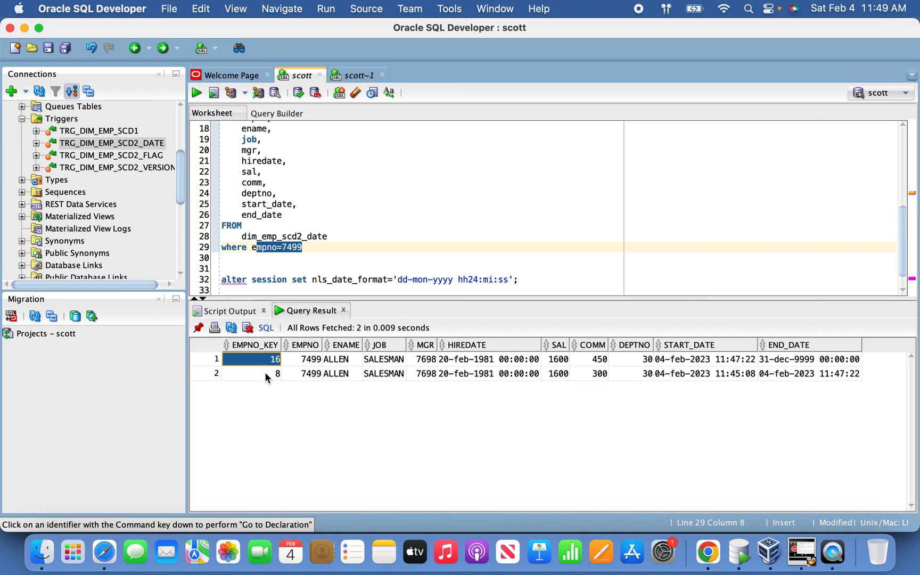
left_click(366, 373)
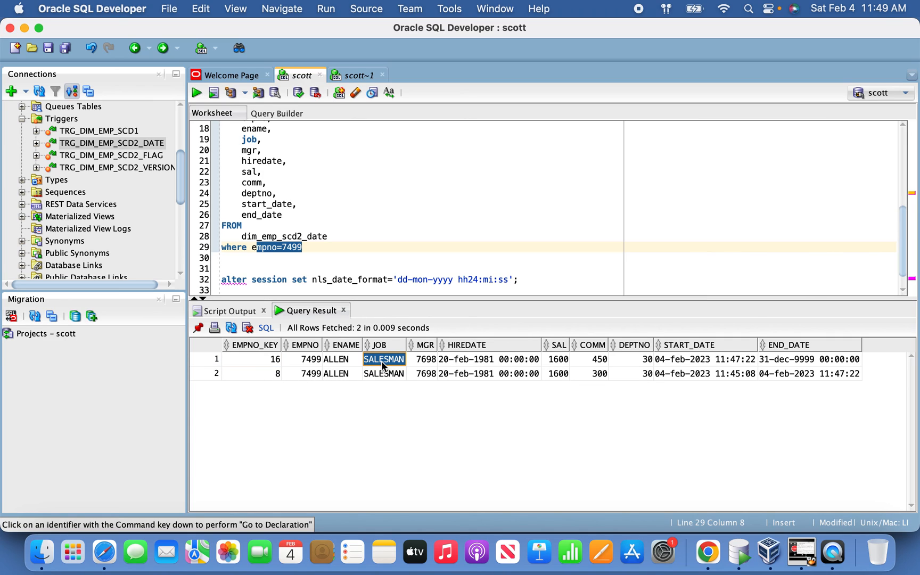
left_click(458, 373)
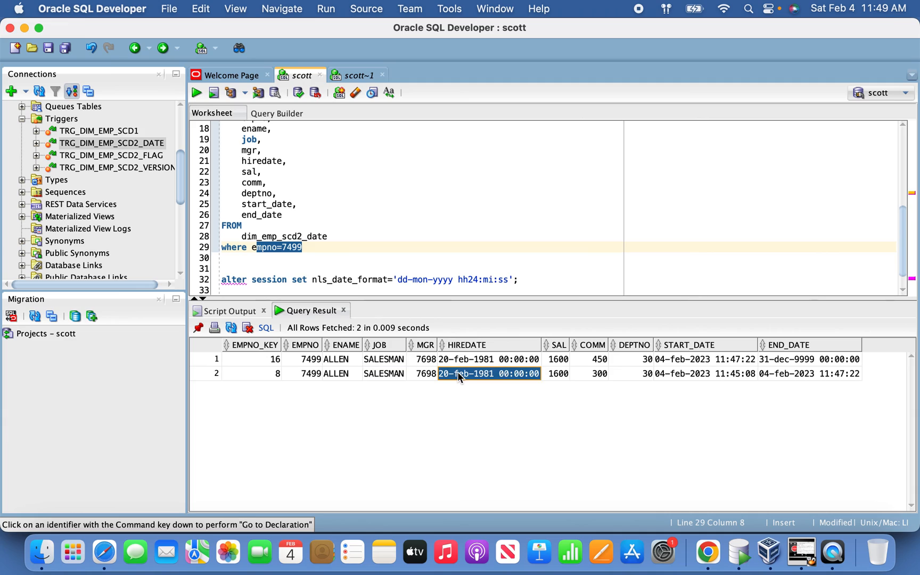